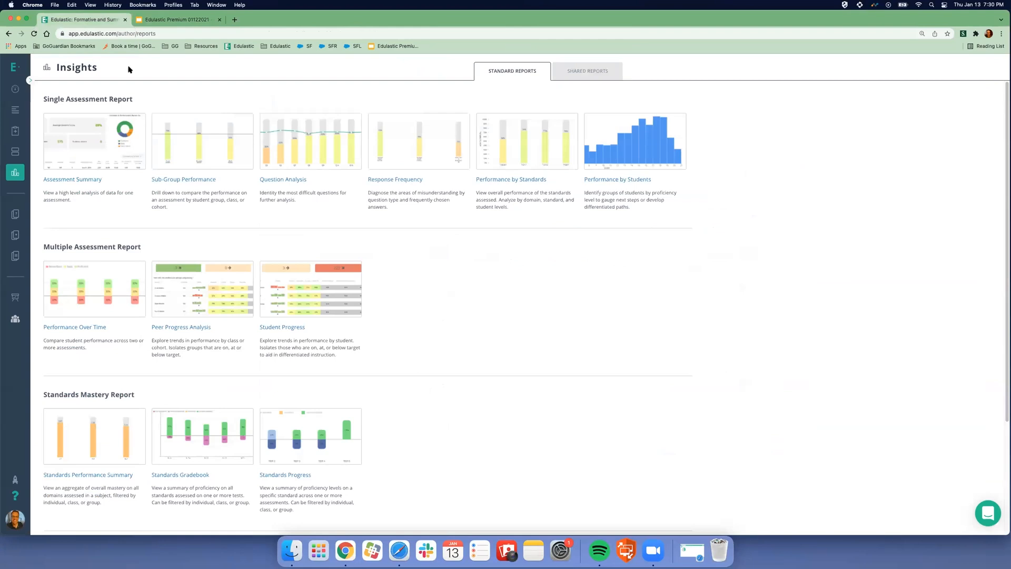
{"action": "scroll", "coordinate": [542, 298], "scroll_direction": "down", "scroll_amount": 5}
{"action": "scroll", "coordinate": [308, 281], "scroll_direction": "up", "scroll_amount": 4}
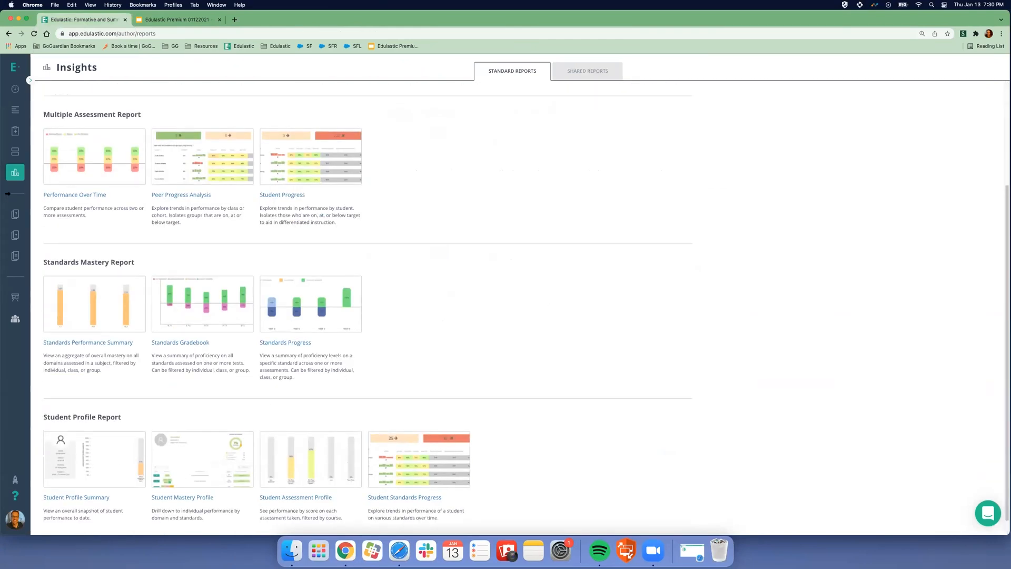
{"action": "mouse_move", "coordinate": [32, 173]}
{"action": "left_click", "coordinate": [116, 193]}
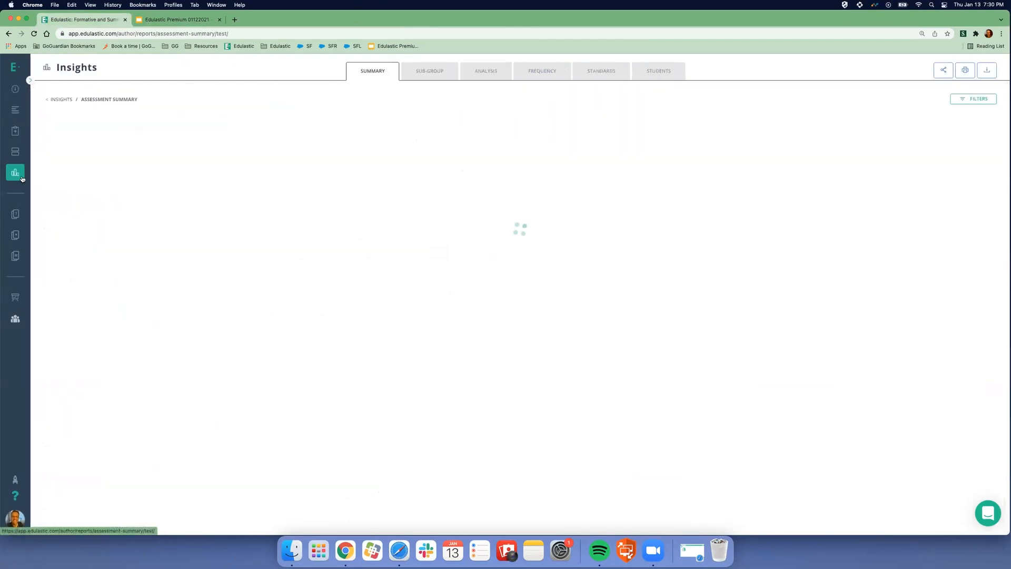
{"action": "left_click", "coordinate": [40, 172]}
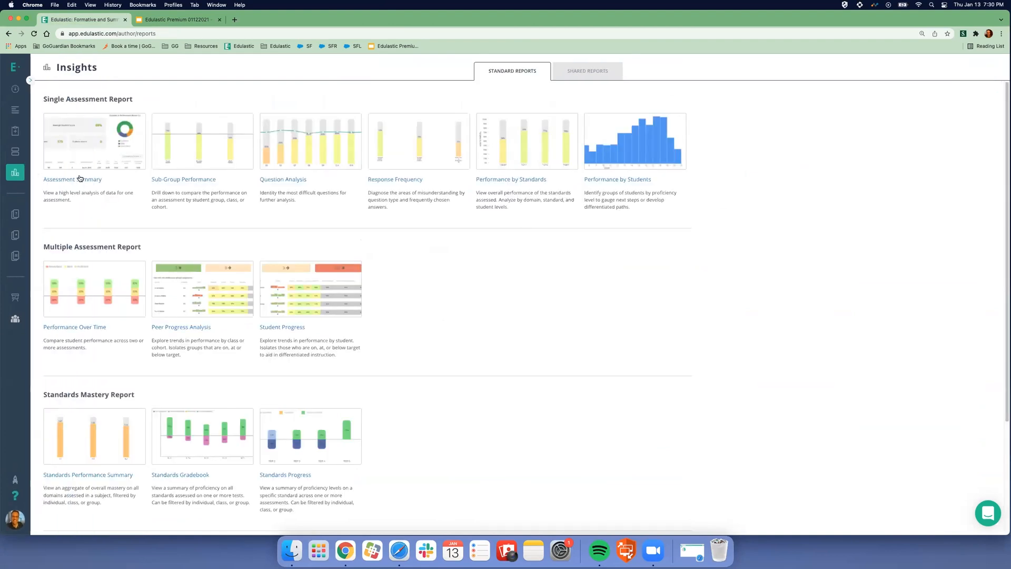
{"action": "scroll", "coordinate": [238, 254], "scroll_direction": "down", "scroll_amount": 4}
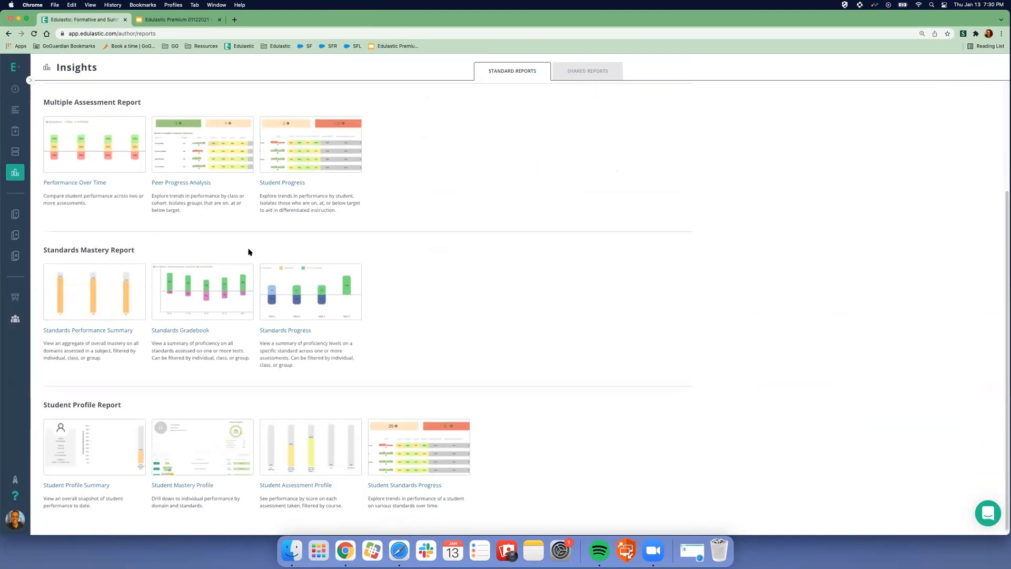
{"action": "scroll", "coordinate": [247, 251], "scroll_direction": "up", "scroll_amount": 5}
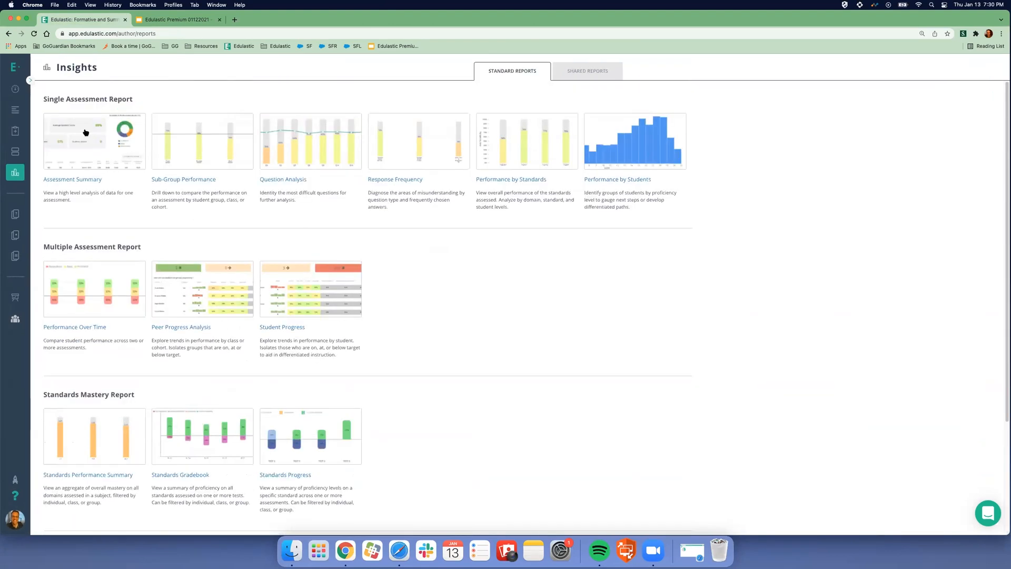
{"action": "left_click", "coordinate": [84, 180]}
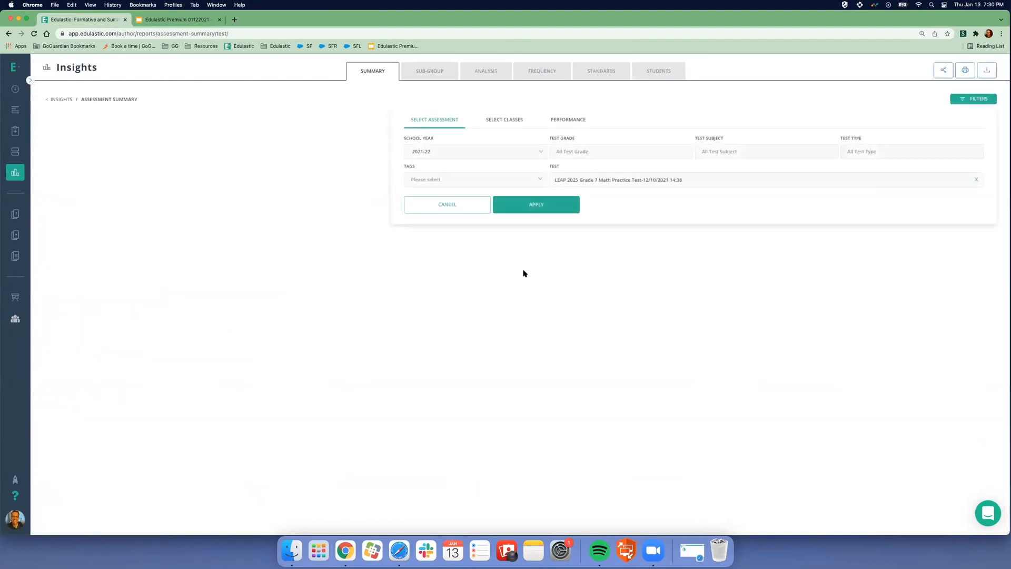
- Load the Fall 2020 - 8th Grade Math Benchmark for school year 2020-21, then view Sub-Group Performance
{"action": "left_click", "coordinate": [441, 154]}
{"action": "left_click", "coordinate": [437, 200]}
{"action": "left_click", "coordinate": [591, 179]}
{"action": "scroll", "coordinate": [620, 240], "scroll_direction": "down", "scroll_amount": 3}
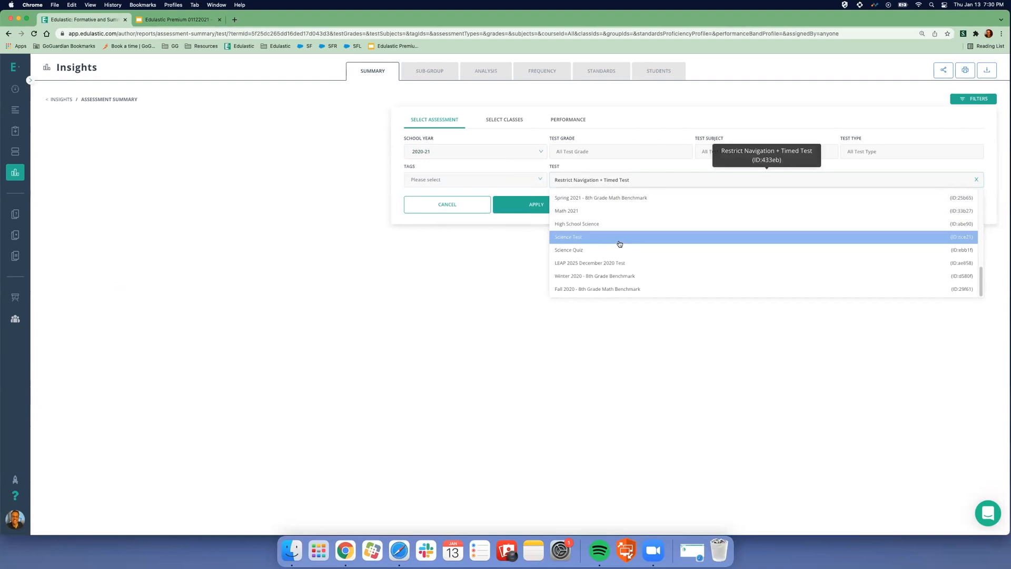
{"action": "left_click", "coordinate": [634, 288]}
{"action": "left_click", "coordinate": [556, 206]}
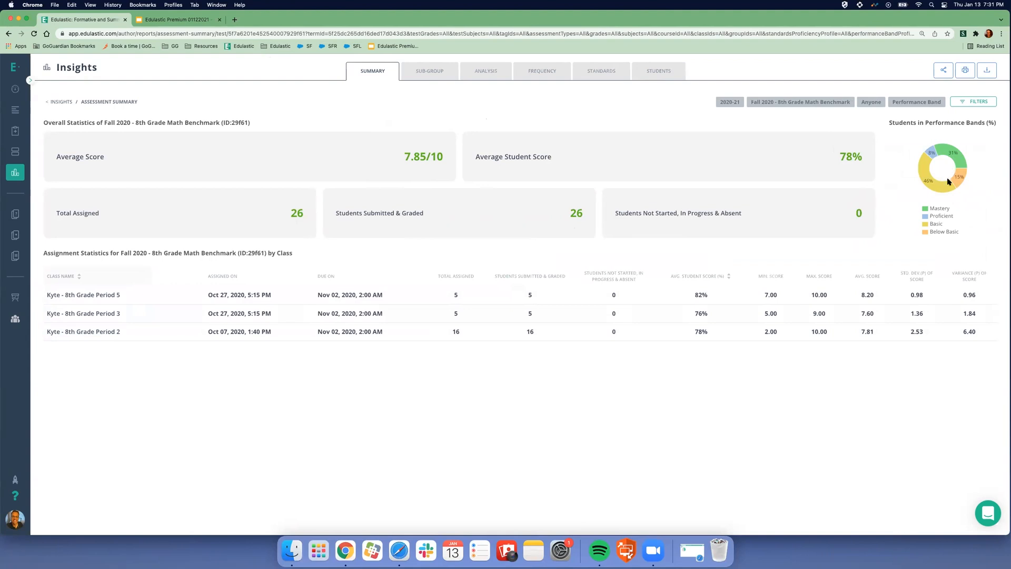
{"action": "mouse_move", "coordinate": [941, 186]}
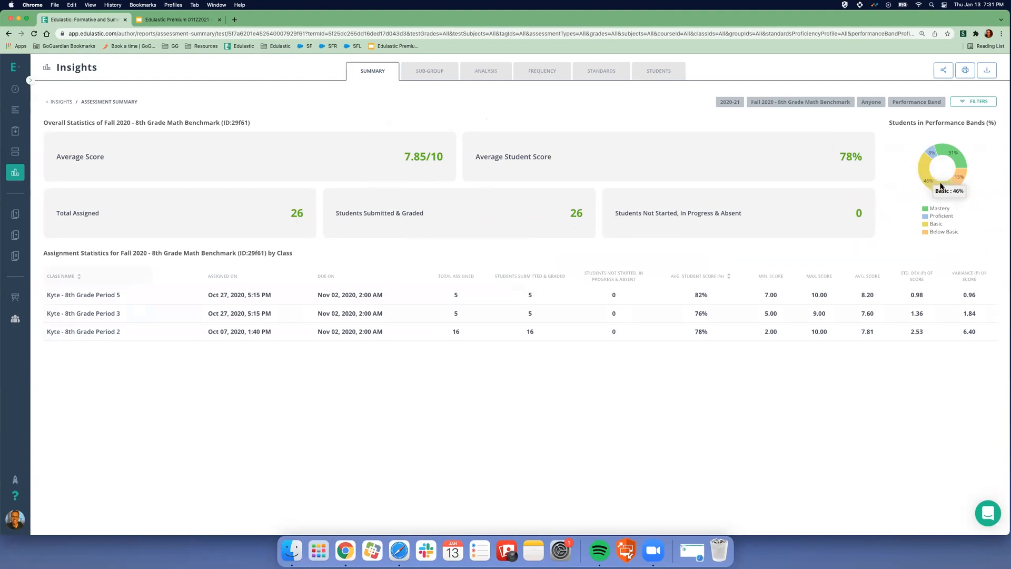
{"action": "left_click", "coordinate": [432, 73]}
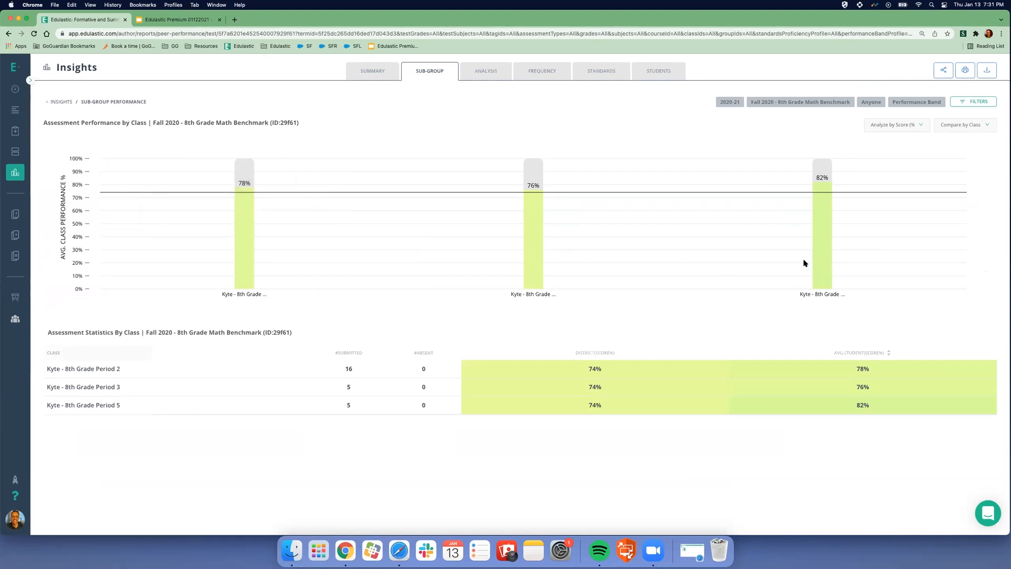
- Review the averages for Periods 2, 3 and 5 against the 74% district average
{"action": "mouse_move", "coordinate": [245, 280]}
- Analyze class results by Raw Score, then Proficiency Band, then back to Score %
{"action": "left_click", "coordinate": [887, 127]}
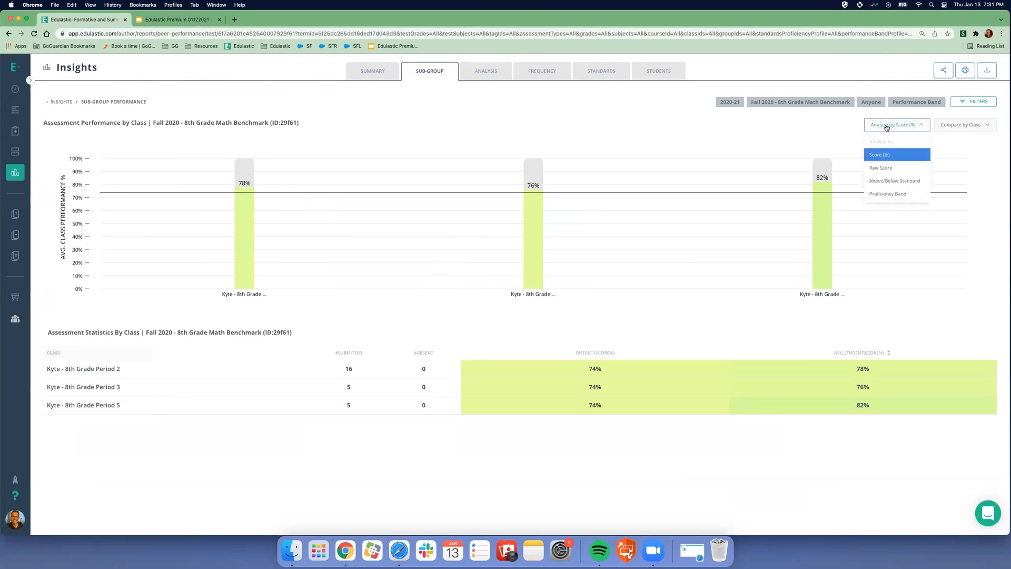
{"action": "left_click", "coordinate": [894, 167]}
{"action": "left_click", "coordinate": [894, 128]}
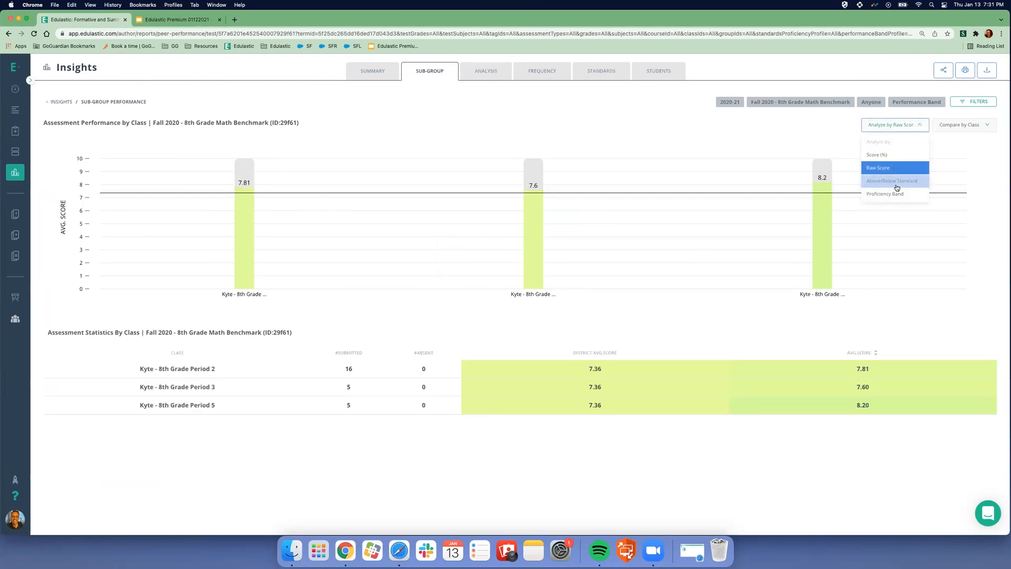
{"action": "left_click", "coordinate": [889, 193]}
{"action": "left_click", "coordinate": [886, 126]}
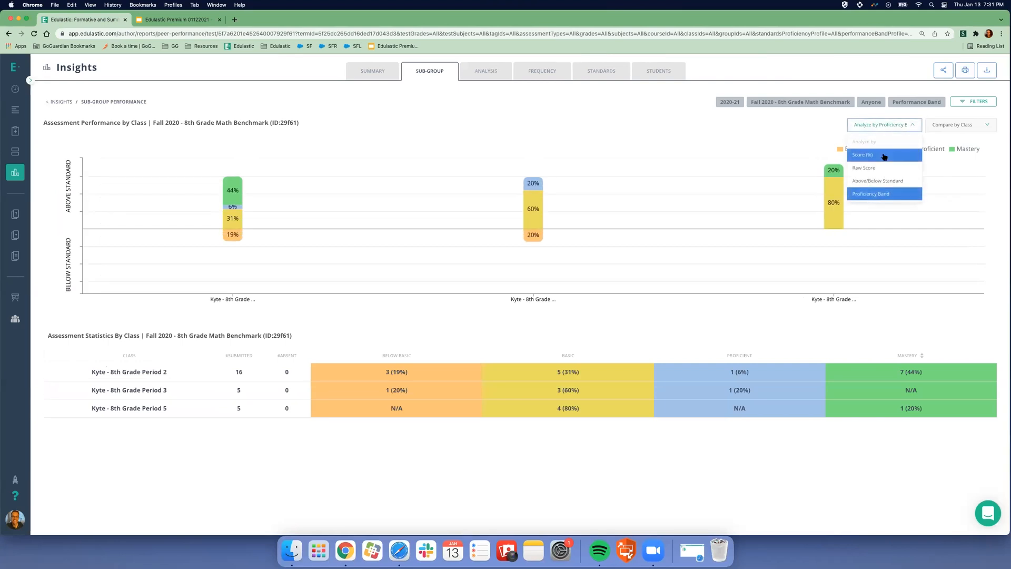
{"action": "left_click", "coordinate": [885, 155]}
- Compare performance by FRL, ELL and IEP Status, then open the Question Performance Analysis
{"action": "left_click", "coordinate": [973, 126]}
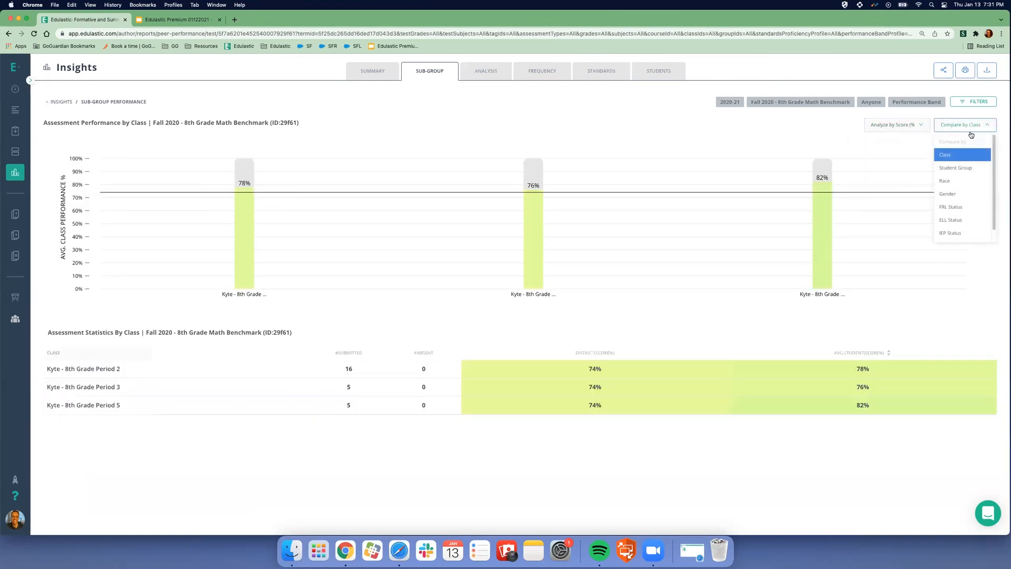
{"action": "left_click", "coordinate": [969, 208]}
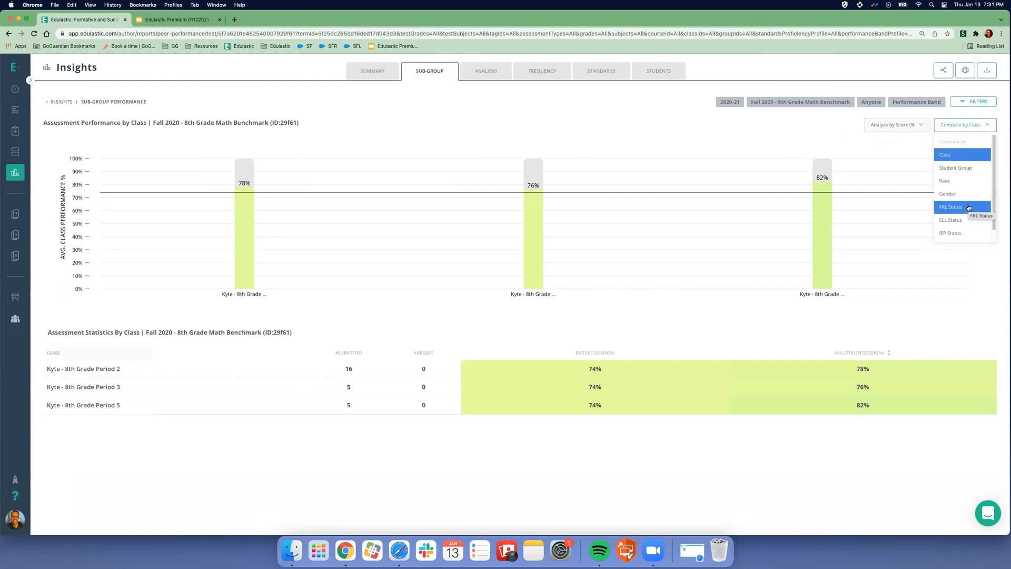
{"action": "left_click", "coordinate": [961, 126]}
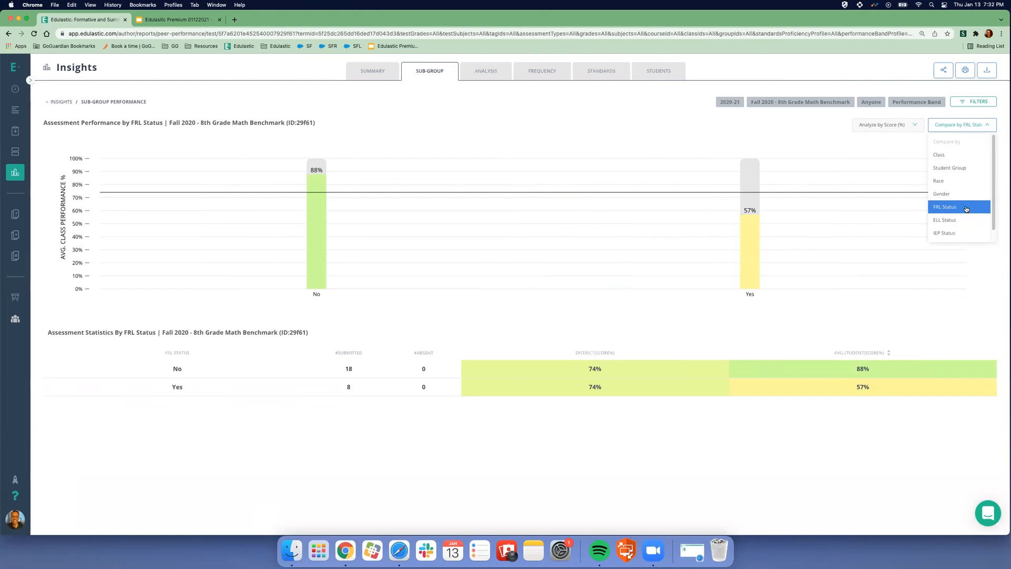
{"action": "left_click", "coordinate": [784, 301]}
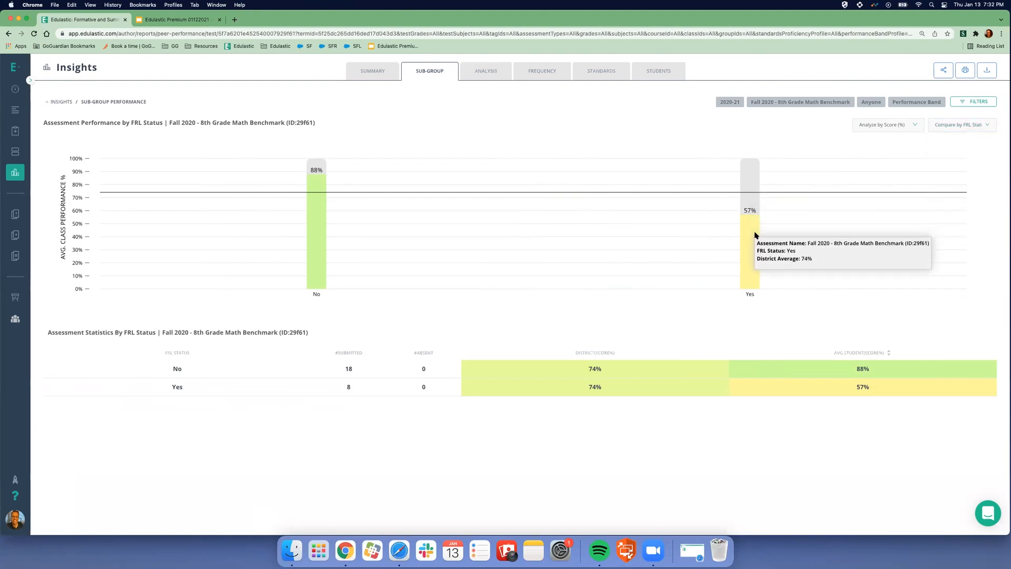
{"action": "mouse_move", "coordinate": [315, 216]}
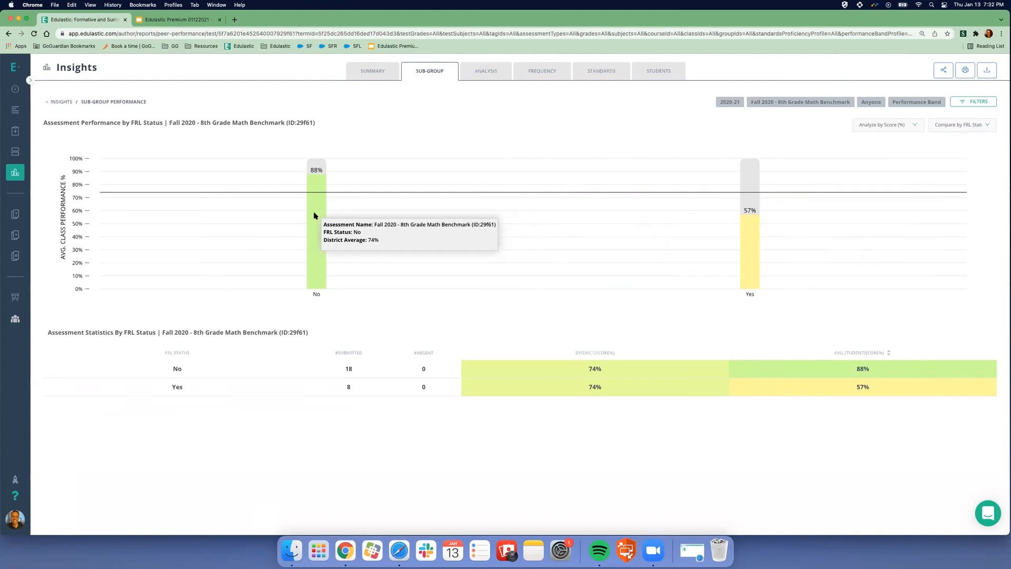
{"action": "left_click", "coordinate": [953, 124]}
{"action": "left_click", "coordinate": [955, 221]}
{"action": "mouse_move", "coordinate": [751, 225]}
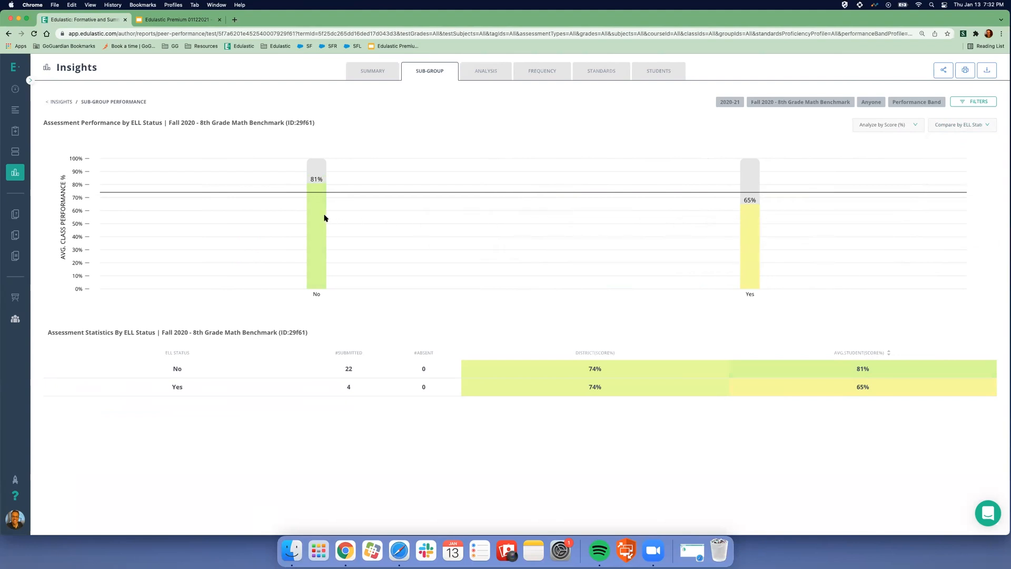
{"action": "left_click", "coordinate": [946, 129]}
{"action": "left_click", "coordinate": [953, 224]}
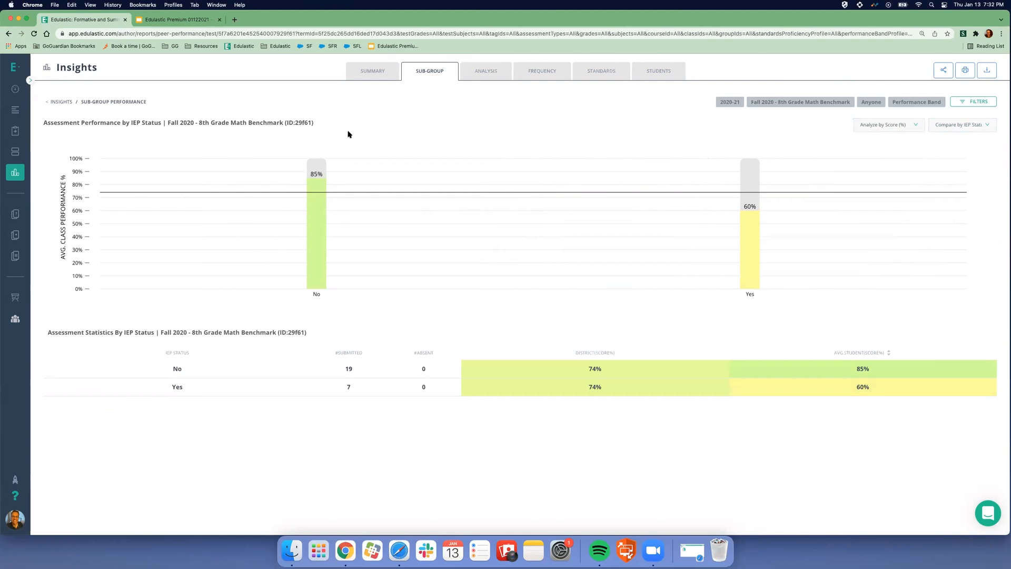
{"action": "left_click", "coordinate": [489, 71]}
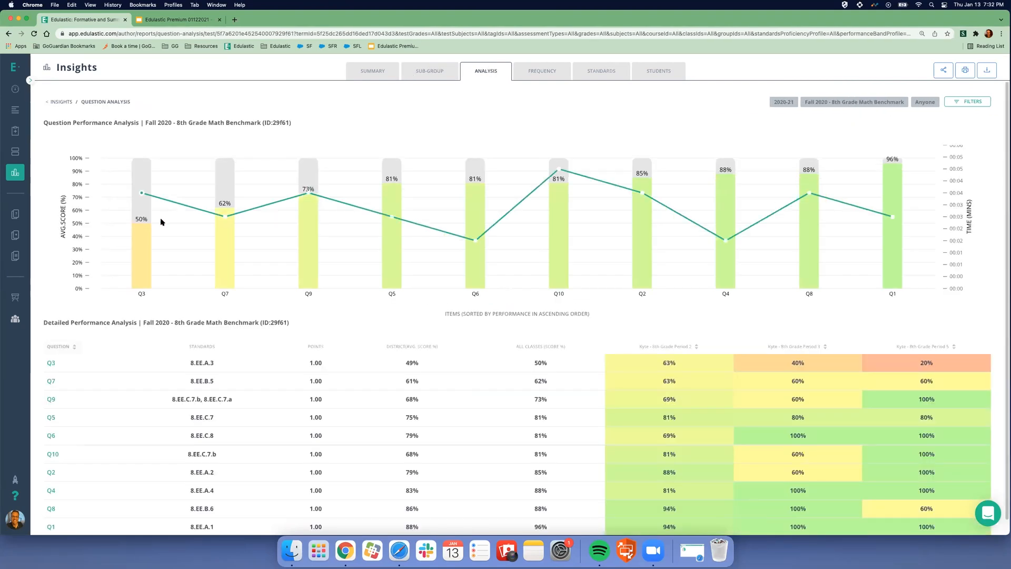
- Filter the question chart and detail table to Q3 only, briefly adding and removing Q7
{"action": "left_click", "coordinate": [141, 250]}
{"action": "left_click", "coordinate": [222, 251]}
{"action": "left_click", "coordinate": [218, 256]}
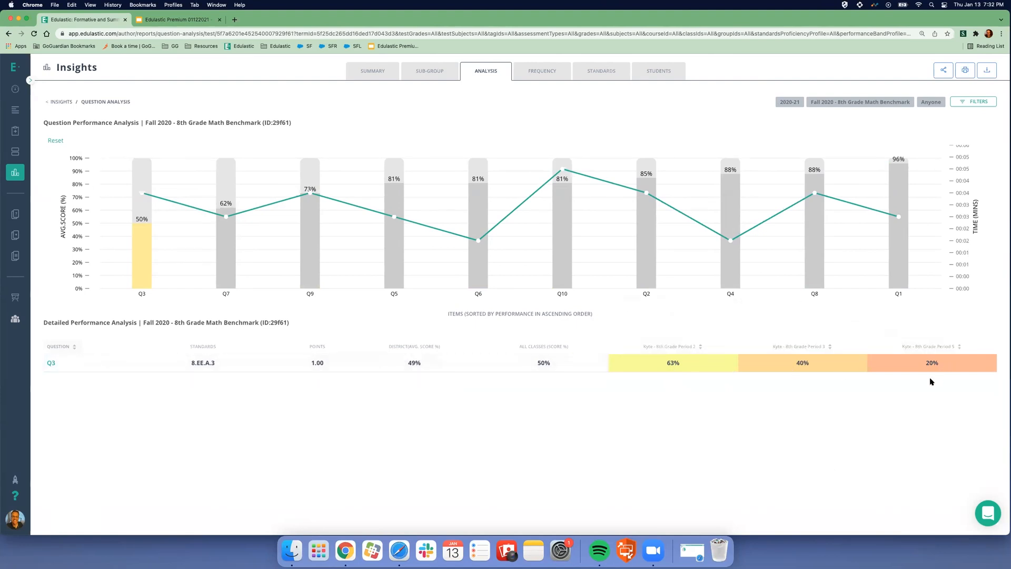
{"action": "mouse_move", "coordinate": [677, 366]}
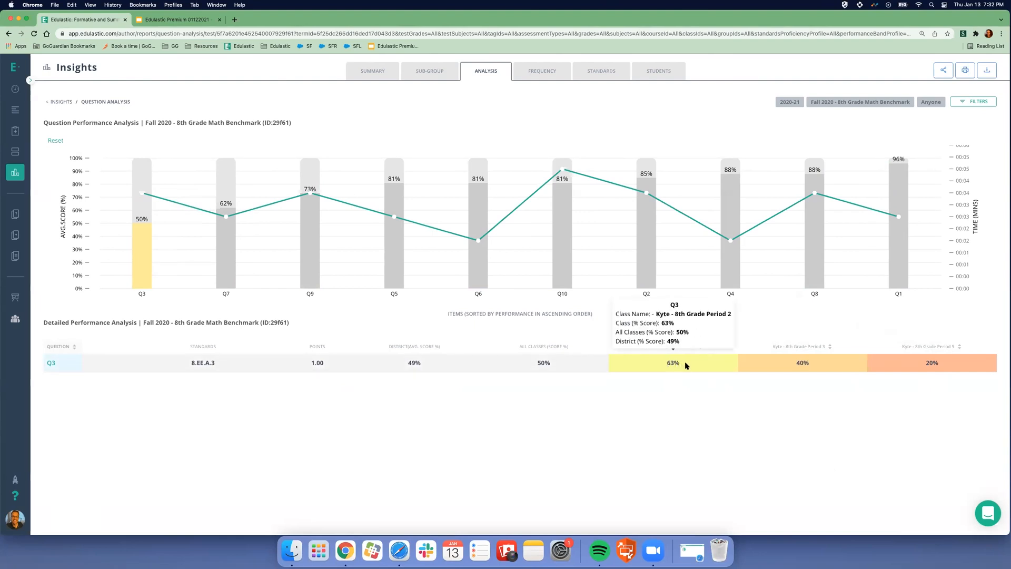
{"action": "mouse_move", "coordinate": [948, 365]}
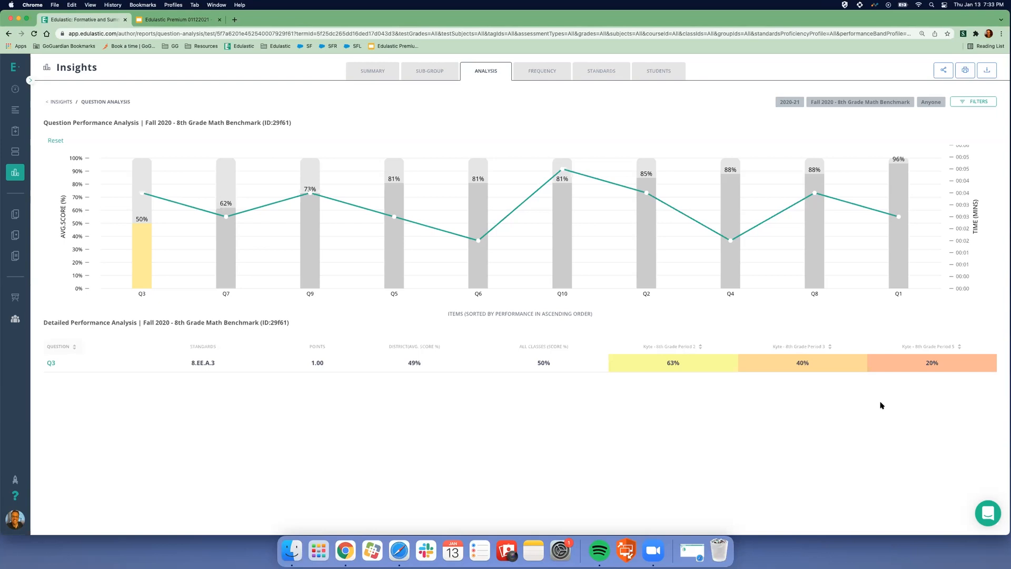
- Open the Response Frequency report with questions sorted by Performance %, lowest first
{"action": "left_click", "coordinate": [544, 73]}
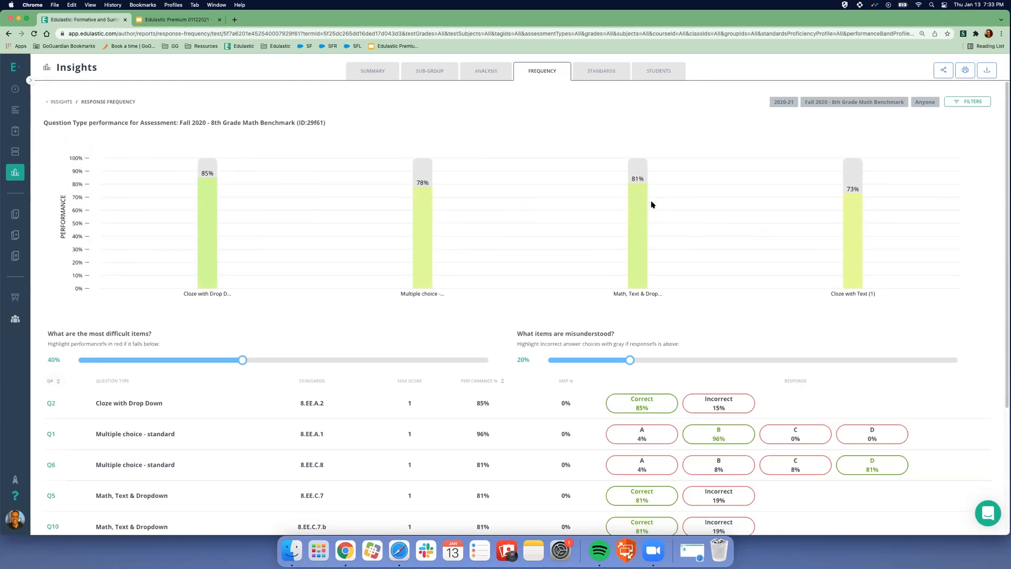
{"action": "mouse_move", "coordinate": [849, 208]}
{"action": "left_click", "coordinate": [501, 383]}
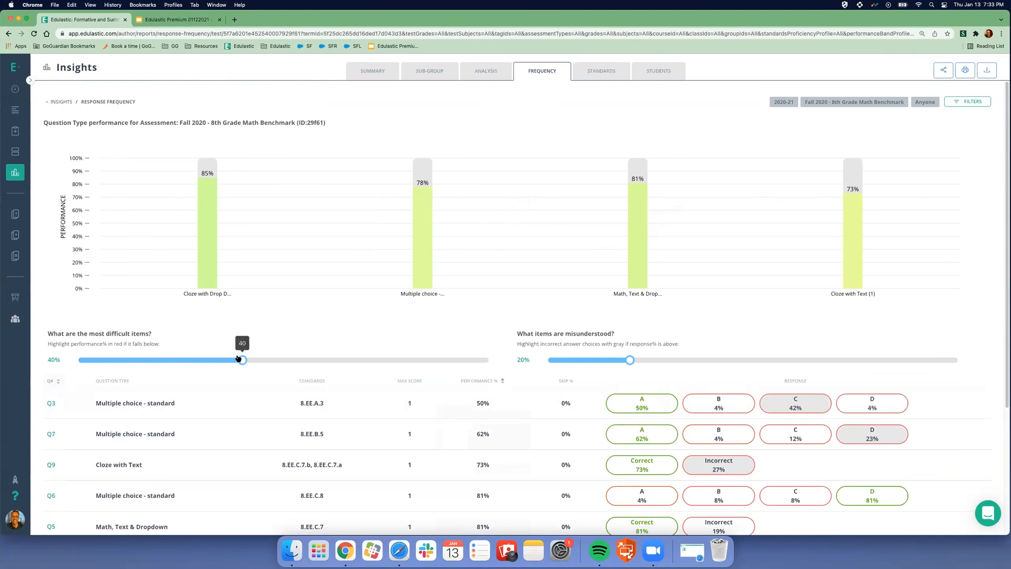
- Set the difficult-items threshold to 67% and the misunderstood-items threshold to 40%
{"action": "left_click_drag", "start_coordinate": [242, 359], "coordinate": [351, 360]}
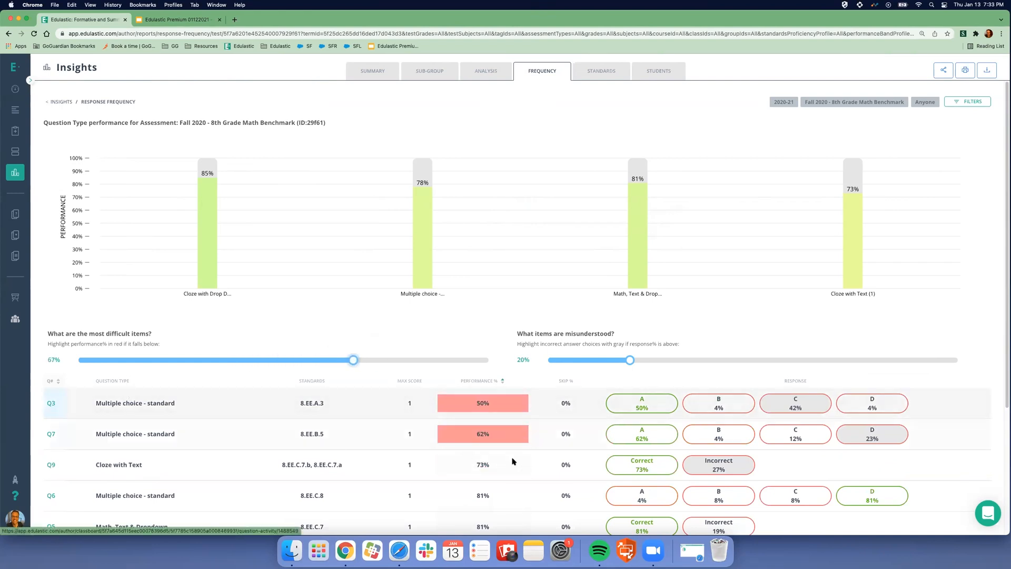
{"action": "mouse_move", "coordinate": [495, 403]}
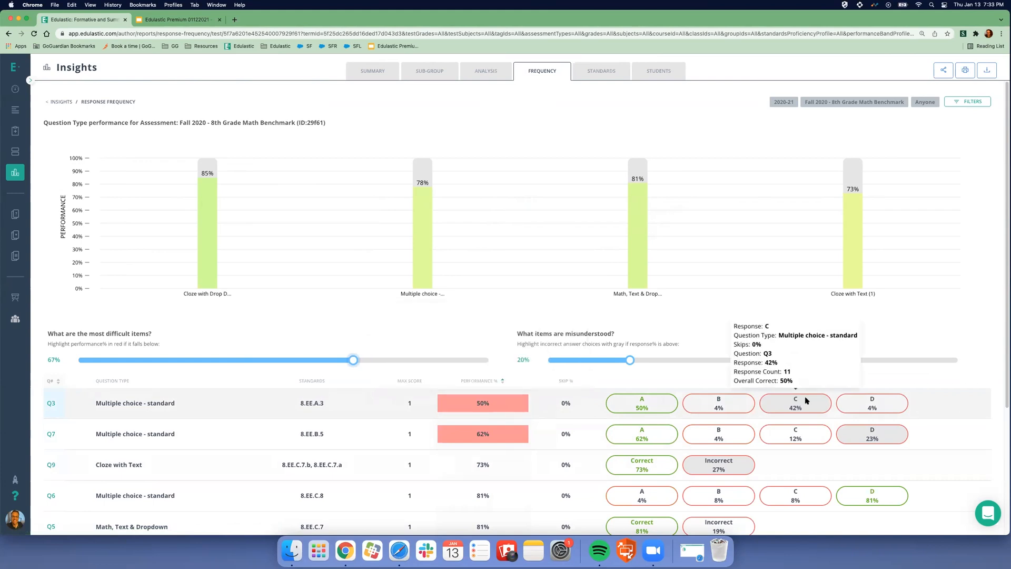
{"action": "mouse_move", "coordinate": [629, 357]}
{"action": "left_click_drag", "start_coordinate": [629, 358], "coordinate": [712, 358]}
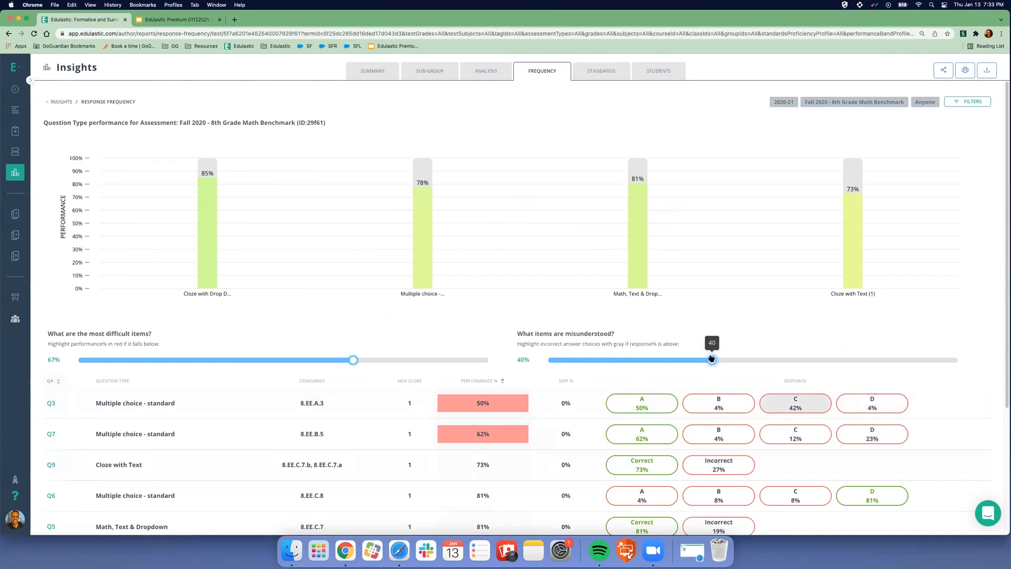
{"action": "mouse_move", "coordinate": [784, 404]}
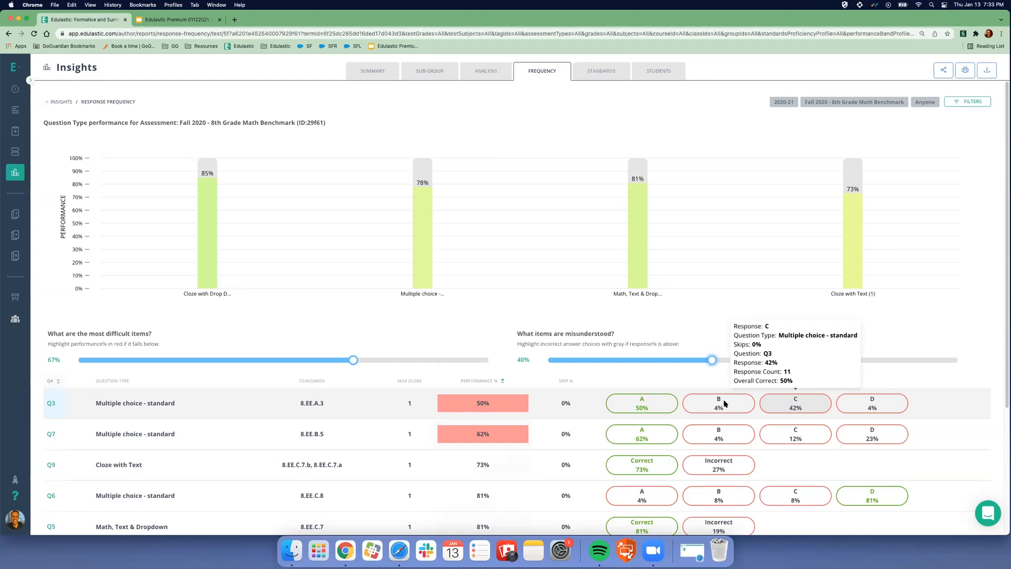
{"action": "mouse_move", "coordinate": [889, 400]}
{"action": "mouse_move", "coordinate": [651, 400]}
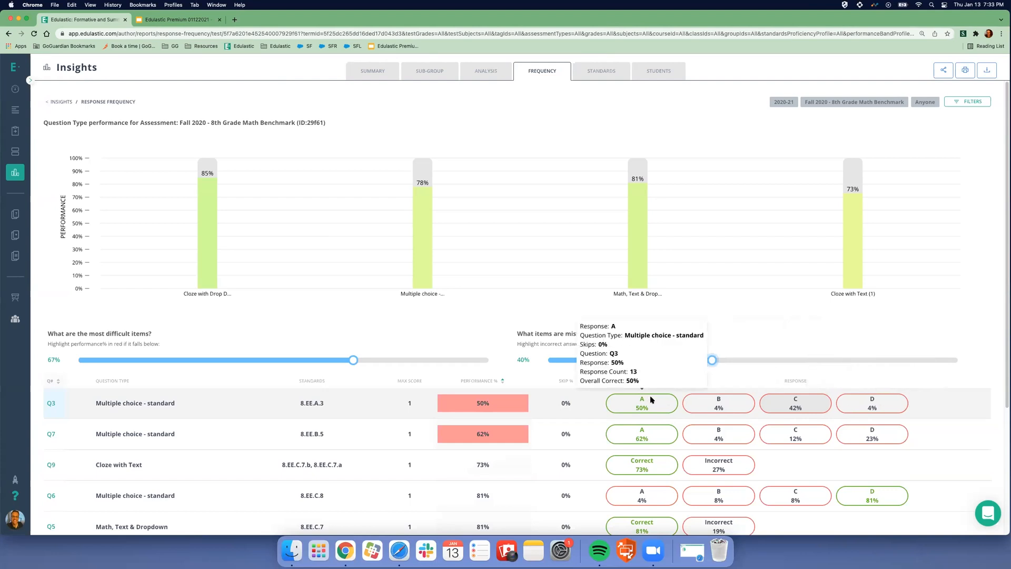
- Inspect each student's answer to Q3 in the Live Class Board, then return to Response Frequency
{"action": "left_click", "coordinate": [51, 404]}
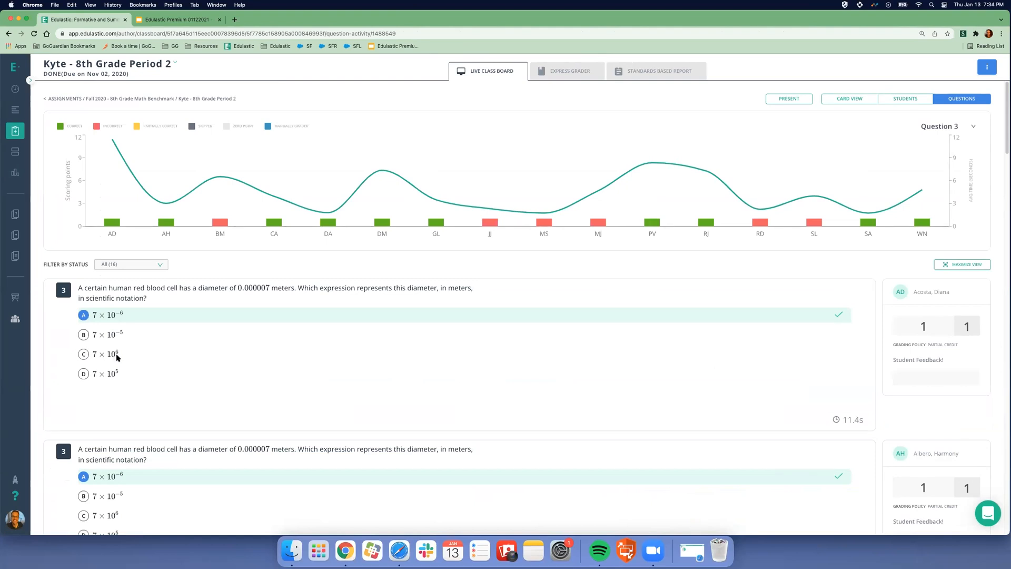
{"action": "left_click", "coordinate": [8, 34]}
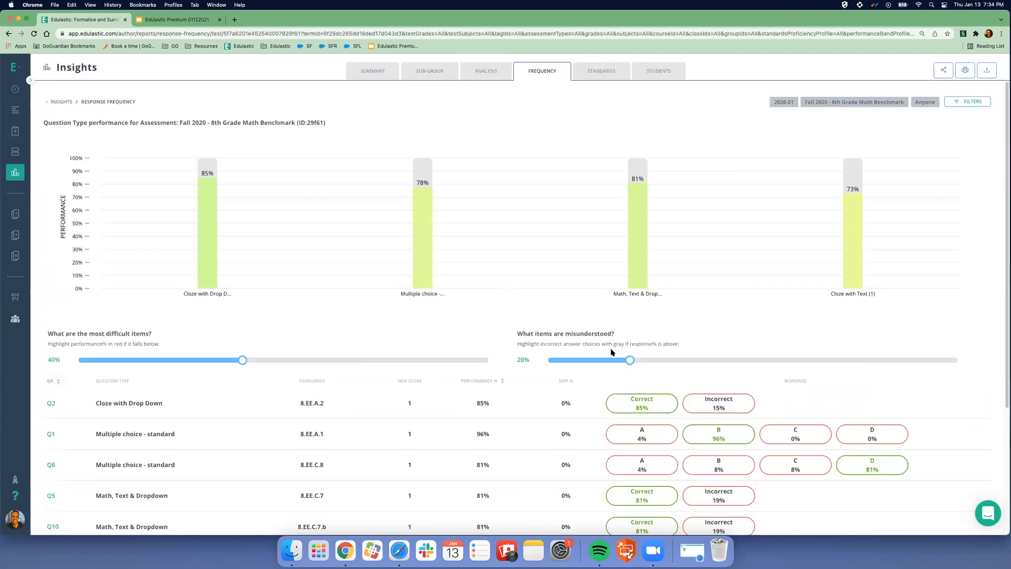
- Sort questions by Performance % ascending with Q3 at 50% first, then open Performance by Standards
{"action": "left_click", "coordinate": [502, 381]}
{"action": "mouse_move", "coordinate": [816, 401]}
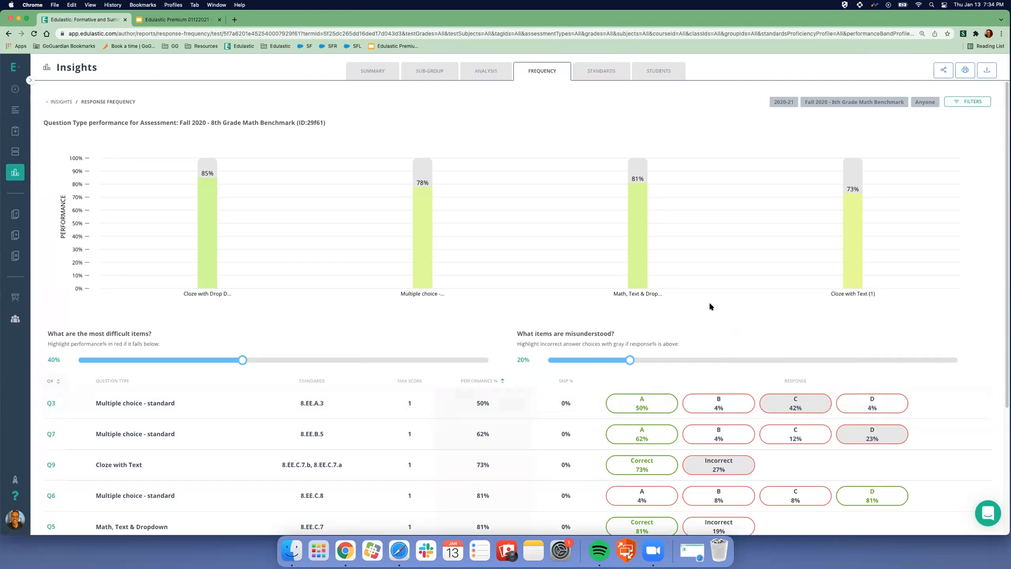
{"action": "left_click", "coordinate": [604, 71]}
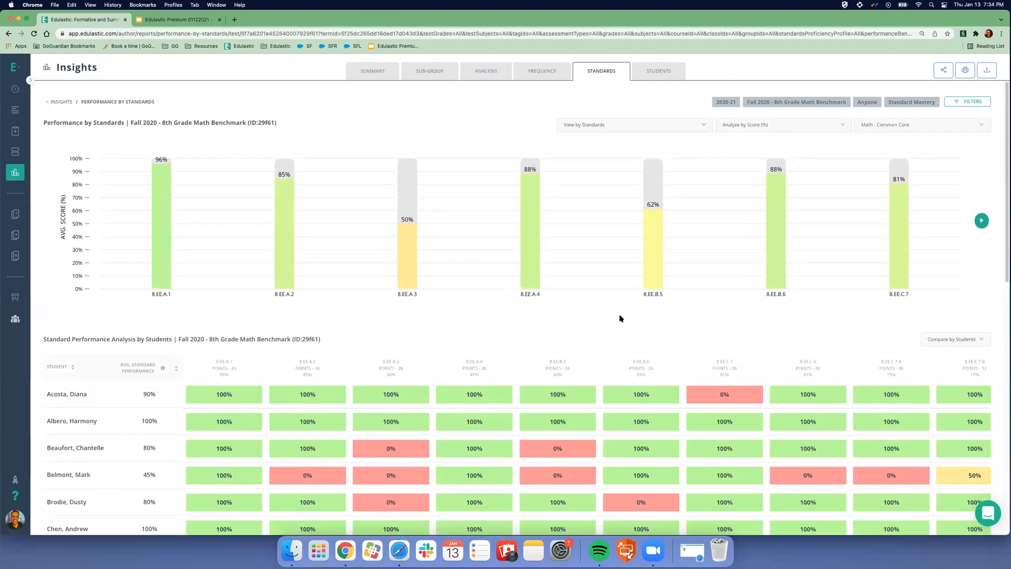
- Focus on 8.EE.A.3, briefly adding 8.EE.B.5 and 8.EE.C.7, then open Performance by Students
{"action": "mouse_move", "coordinate": [403, 263]}
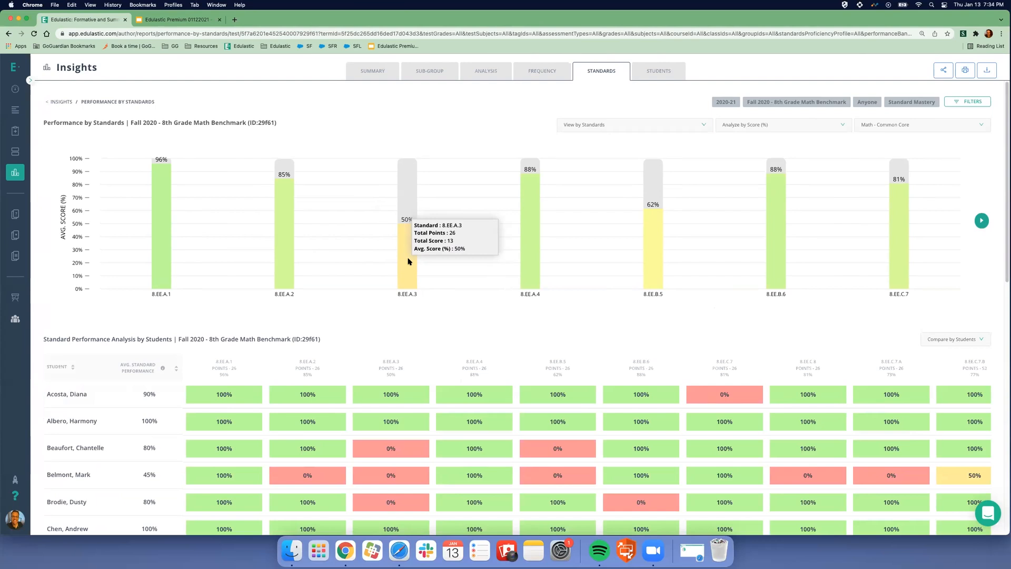
{"action": "left_click", "coordinate": [409, 262]}
{"action": "left_click", "coordinate": [652, 263]}
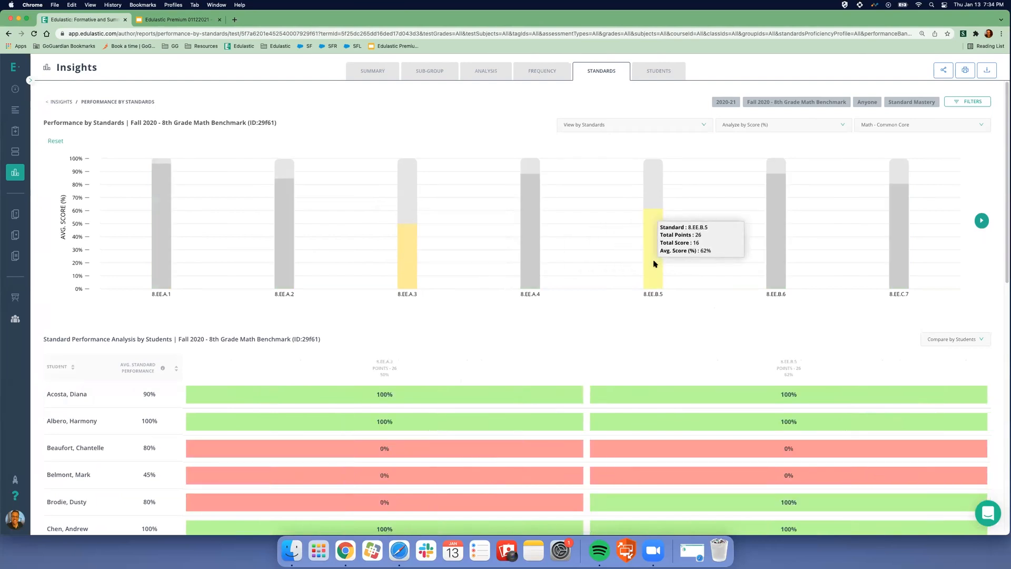
{"action": "left_click", "coordinate": [904, 218]}
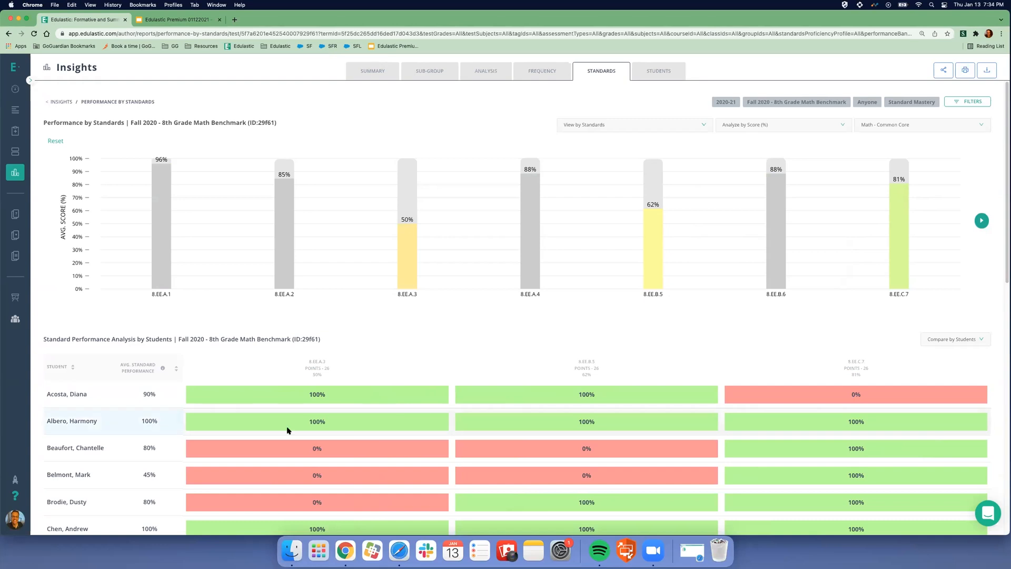
{"action": "left_click", "coordinate": [903, 220]}
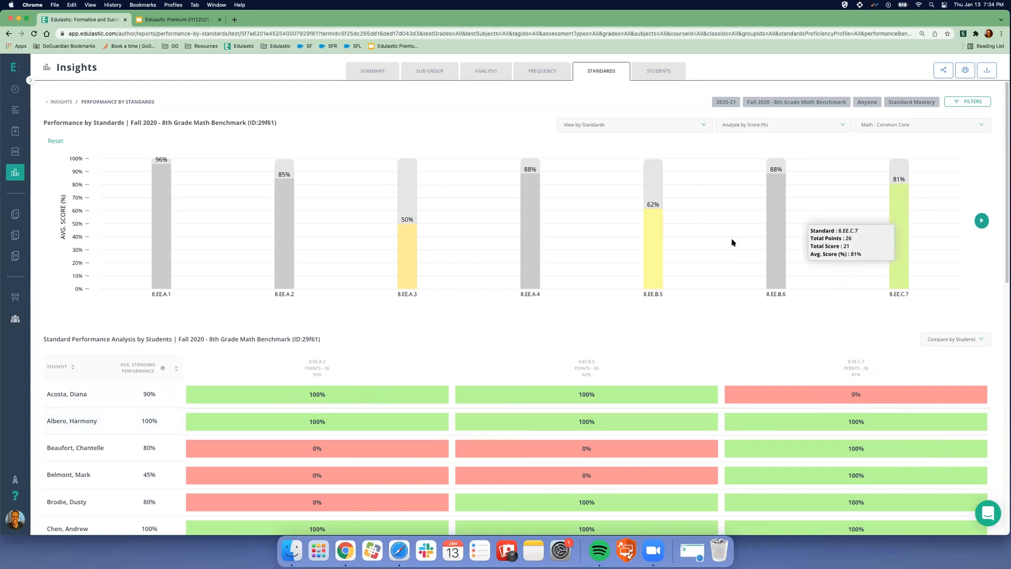
{"action": "left_click", "coordinate": [651, 234]}
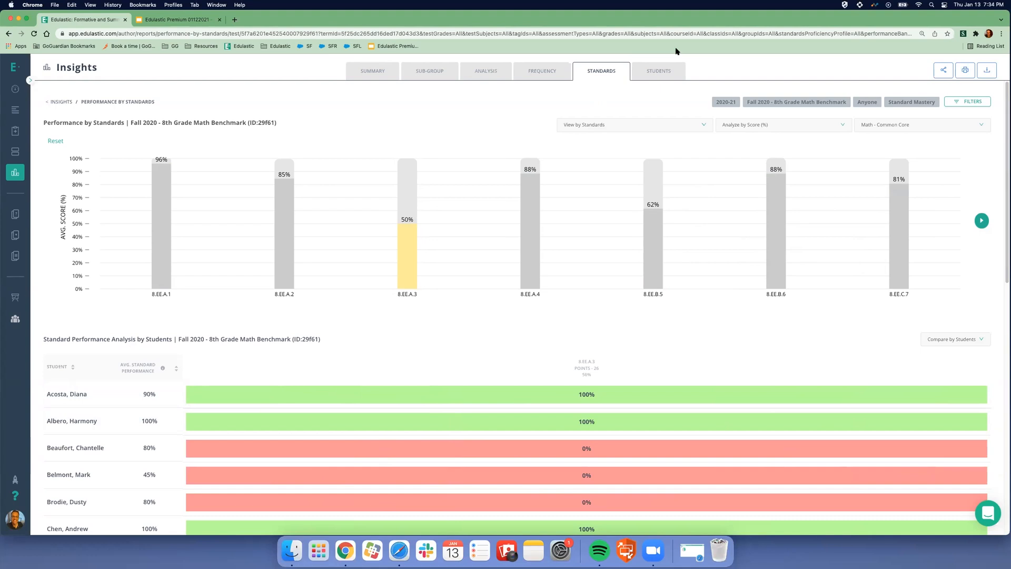
{"action": "left_click", "coordinate": [655, 72]}
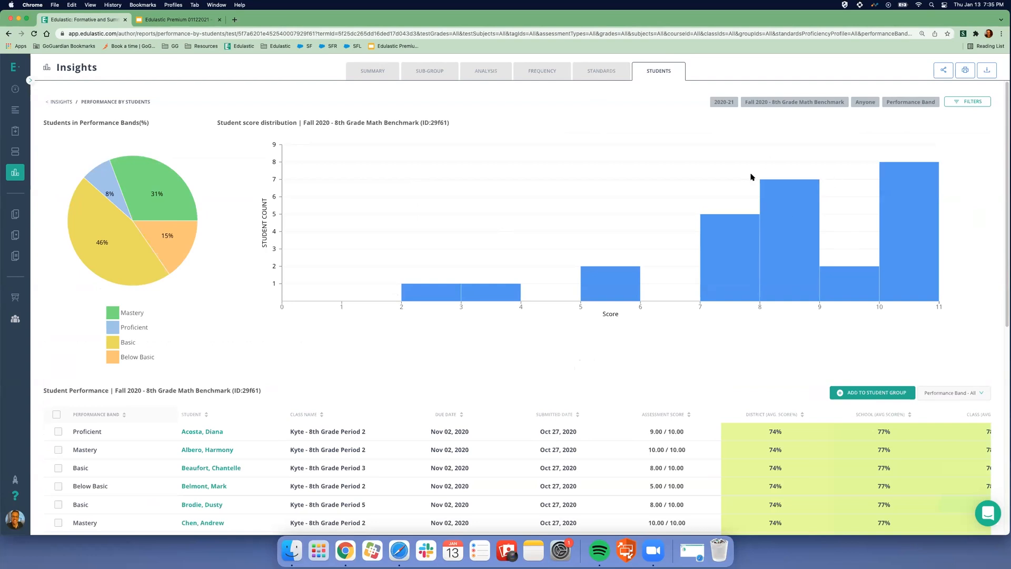
- Filter the student table to the Below Basic band and select all four students
{"action": "left_click", "coordinate": [943, 394]}
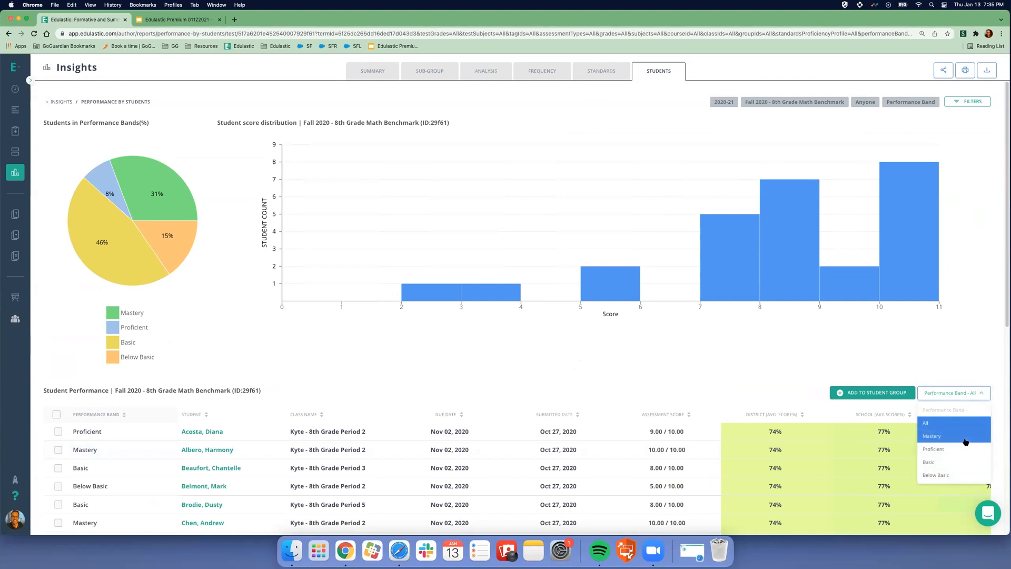
{"action": "left_click", "coordinate": [962, 475]}
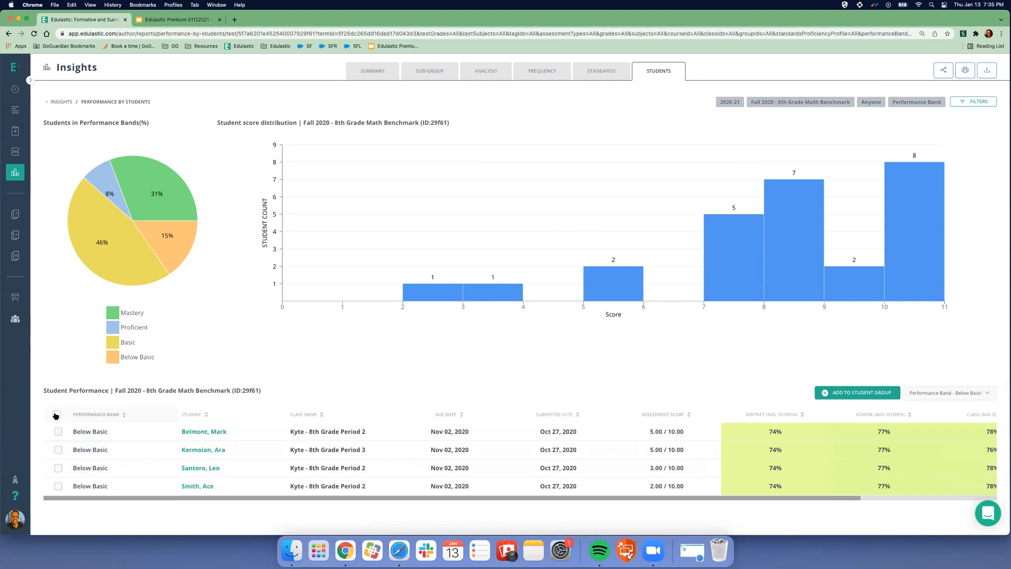
{"action": "left_click", "coordinate": [56, 415]}
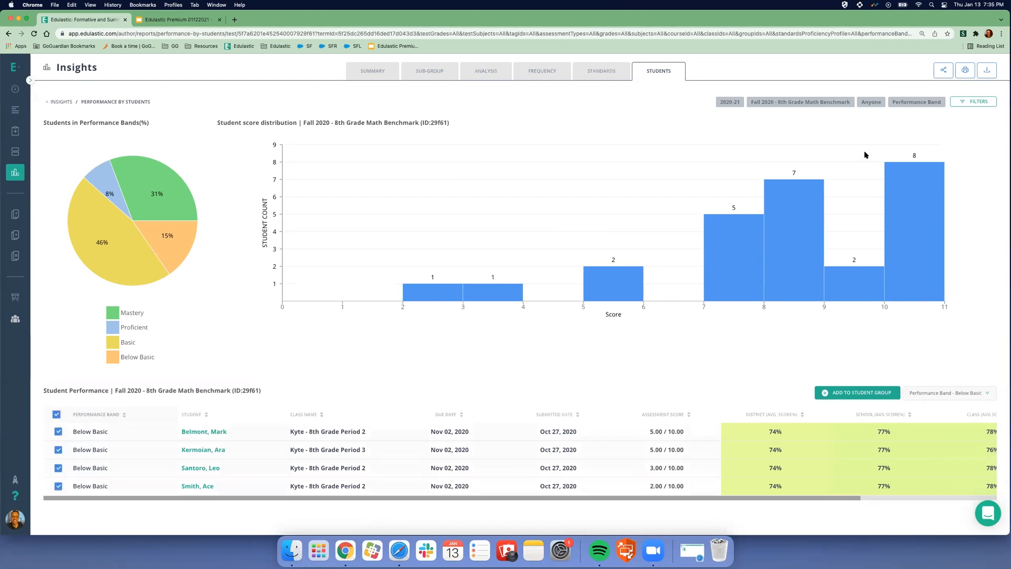
- Start adding the selected students to a new student group, then cancel
{"action": "left_click", "coordinate": [858, 392]}
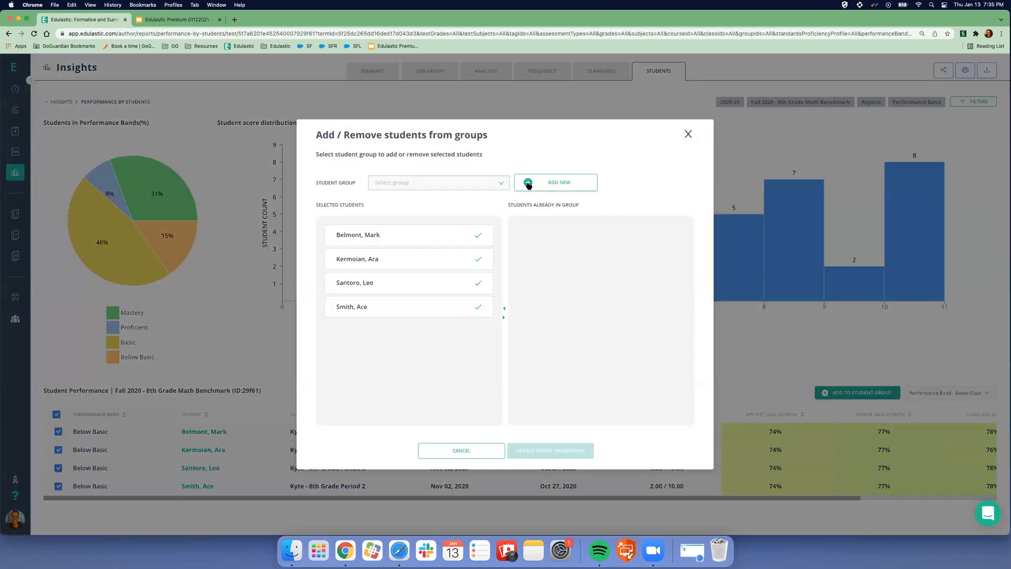
{"action": "left_click", "coordinate": [477, 182]}
{"action": "left_click", "coordinate": [555, 183]}
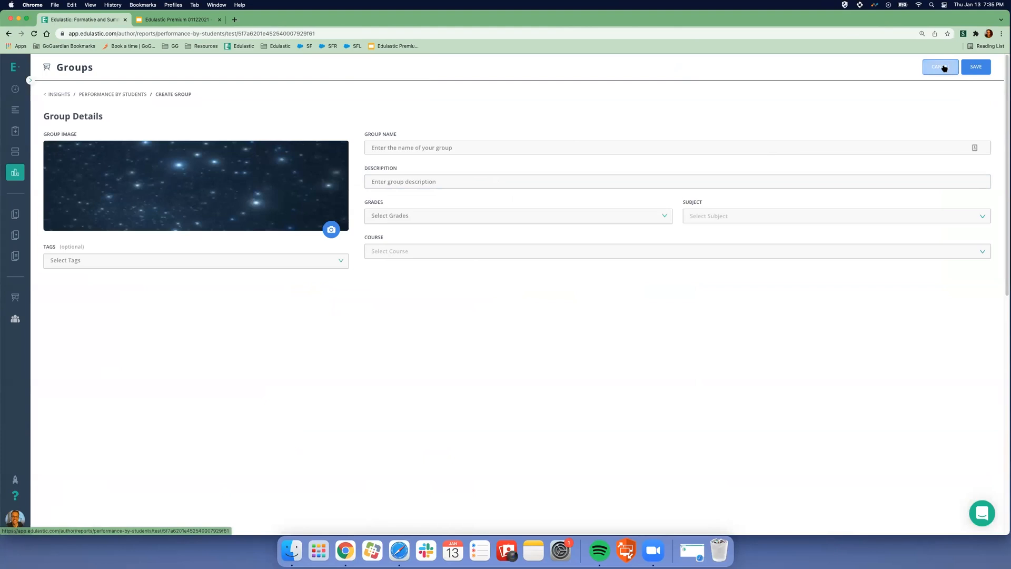
{"action": "left_click", "coordinate": [940, 67]}
- Return to the Insights list of reports and scroll through it
{"action": "left_click", "coordinate": [378, 71]}
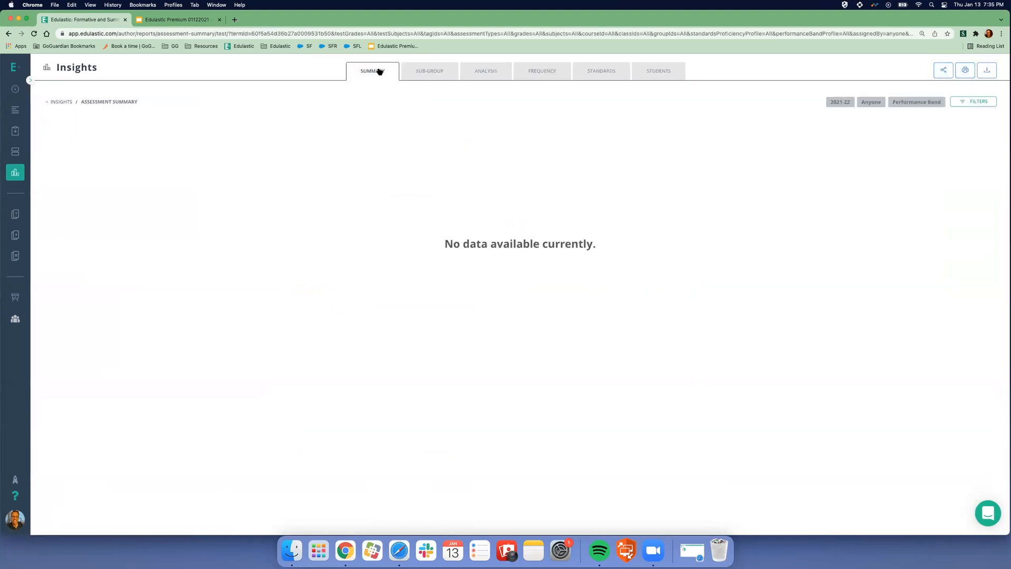
{"action": "left_click", "coordinate": [19, 173]}
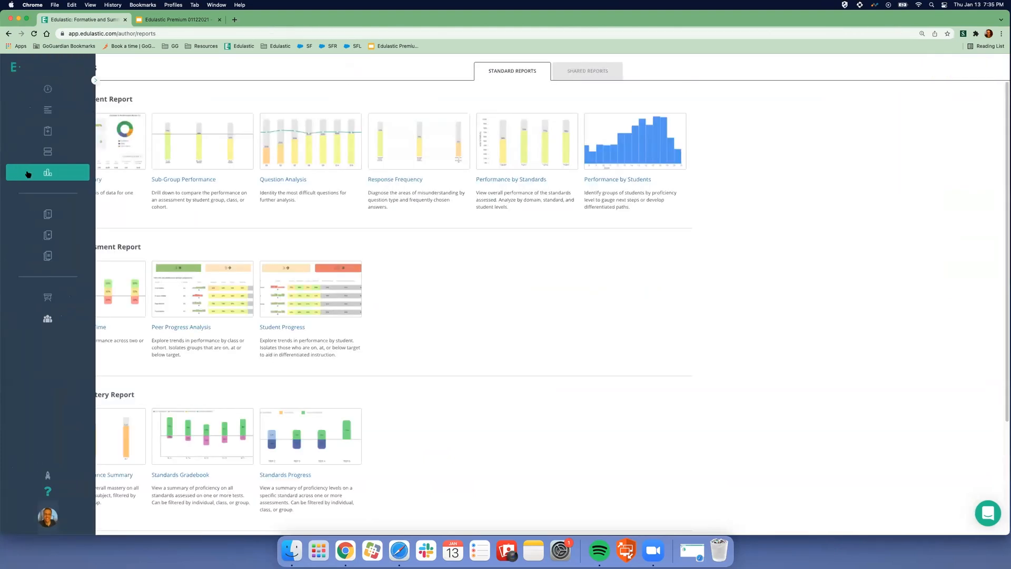
{"action": "scroll", "coordinate": [712, 329], "scroll_direction": "down", "scroll_amount": 1}
{"action": "scroll", "coordinate": [716, 328], "scroll_direction": "down", "scroll_amount": 3}
{"action": "scroll", "coordinate": [721, 326], "scroll_direction": "up", "scroll_amount": 3}
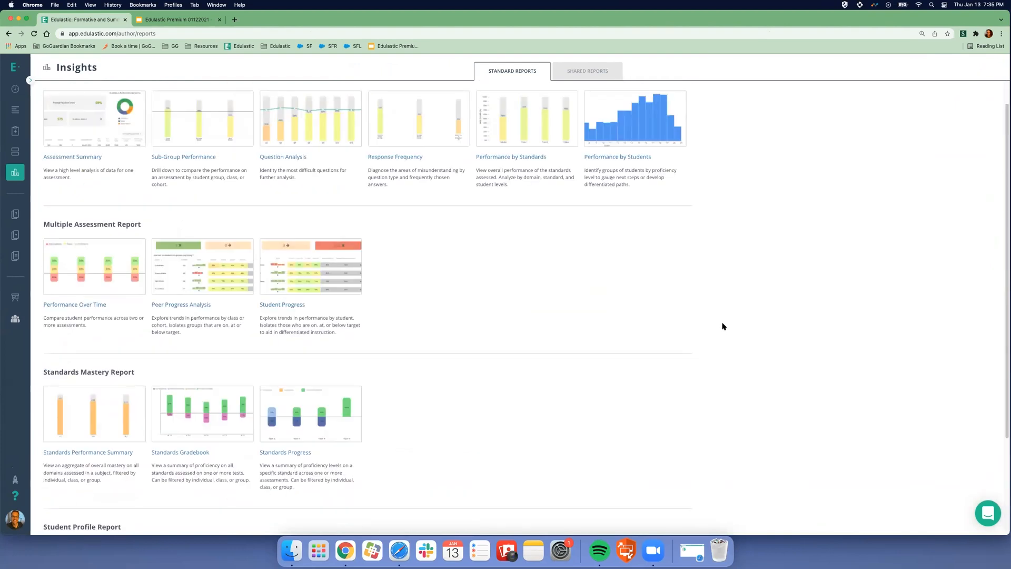
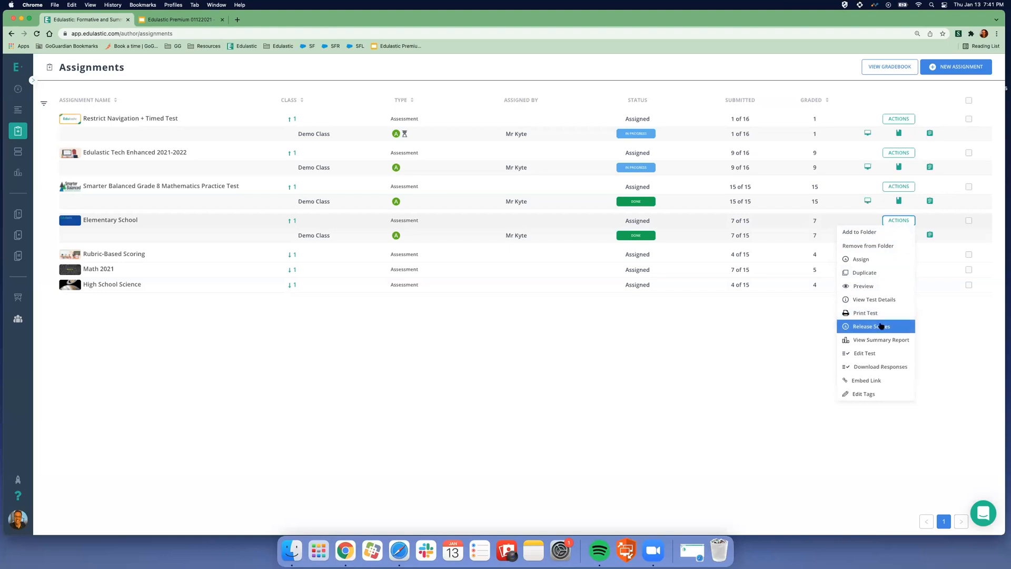
- Open the Elementary School test for editing, then start a New Test from the Test library
{"action": "left_click", "coordinate": [880, 352]}
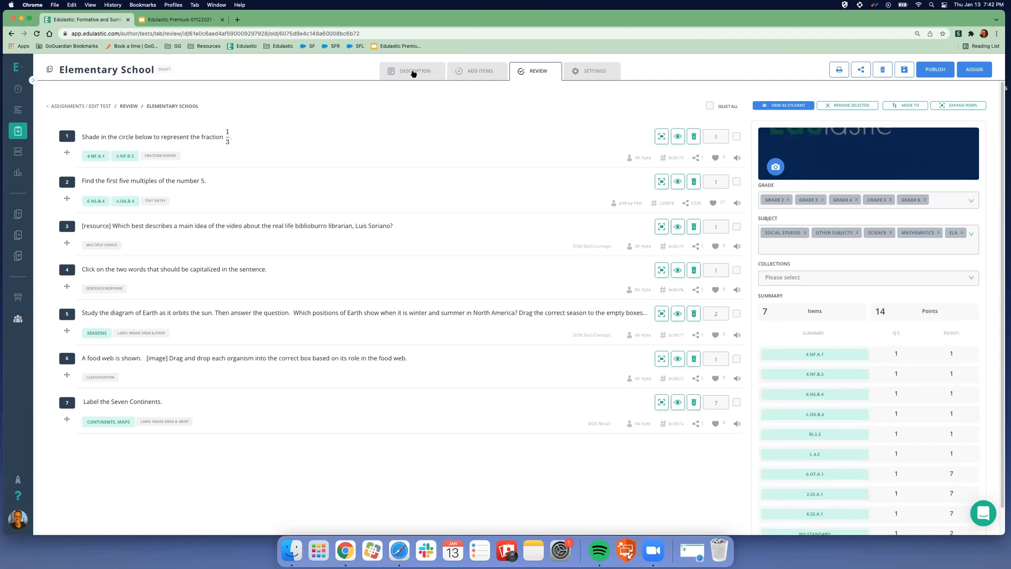
{"action": "mouse_move", "coordinate": [56, 135]}
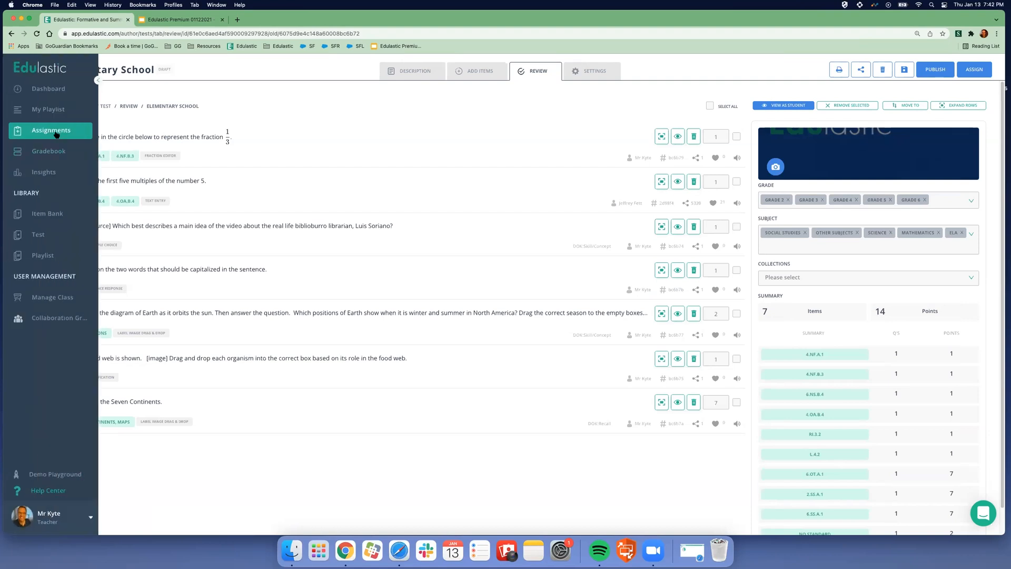
{"action": "left_click", "coordinate": [55, 113]}
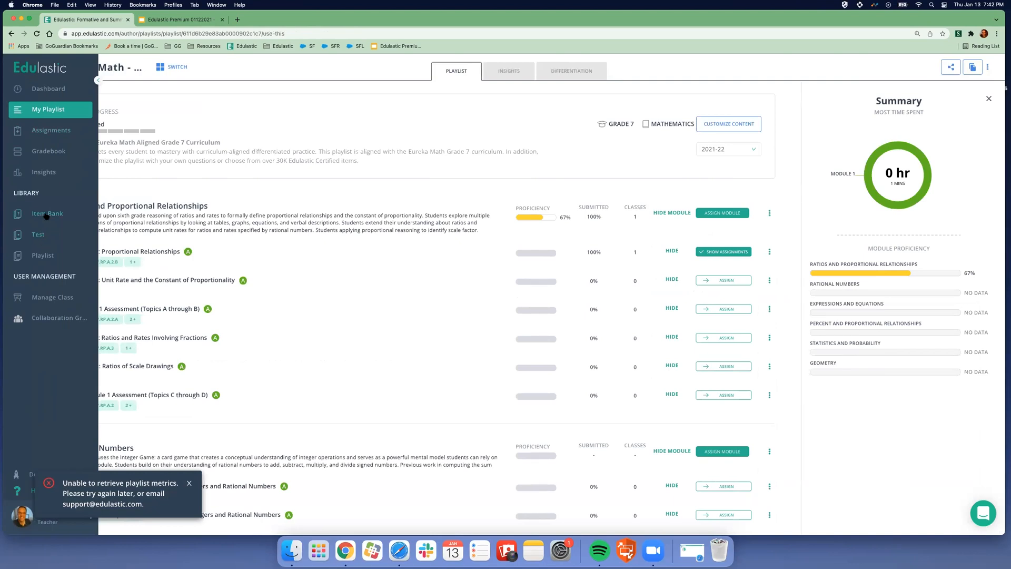
{"action": "left_click", "coordinate": [41, 233]}
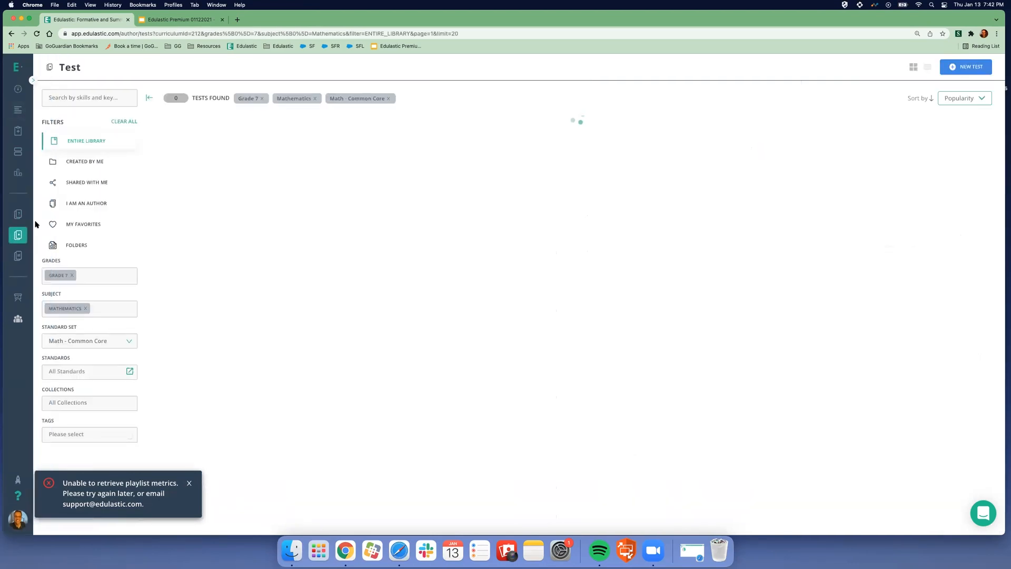
{"action": "left_click", "coordinate": [978, 68]}
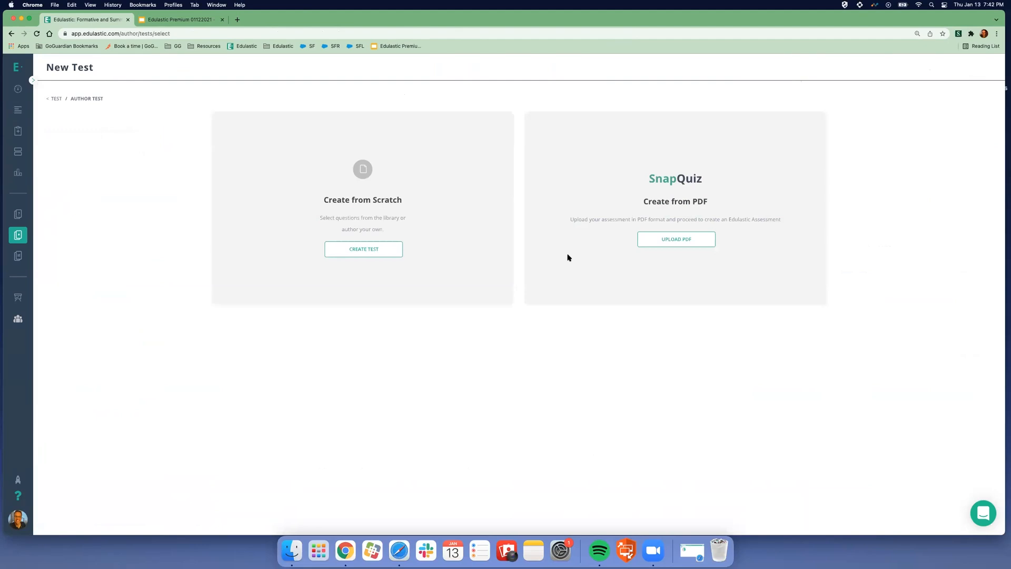
- Choose UPLOAD PDF on the SnapQuiz Create from PDF card
{"action": "left_click", "coordinate": [378, 252]}
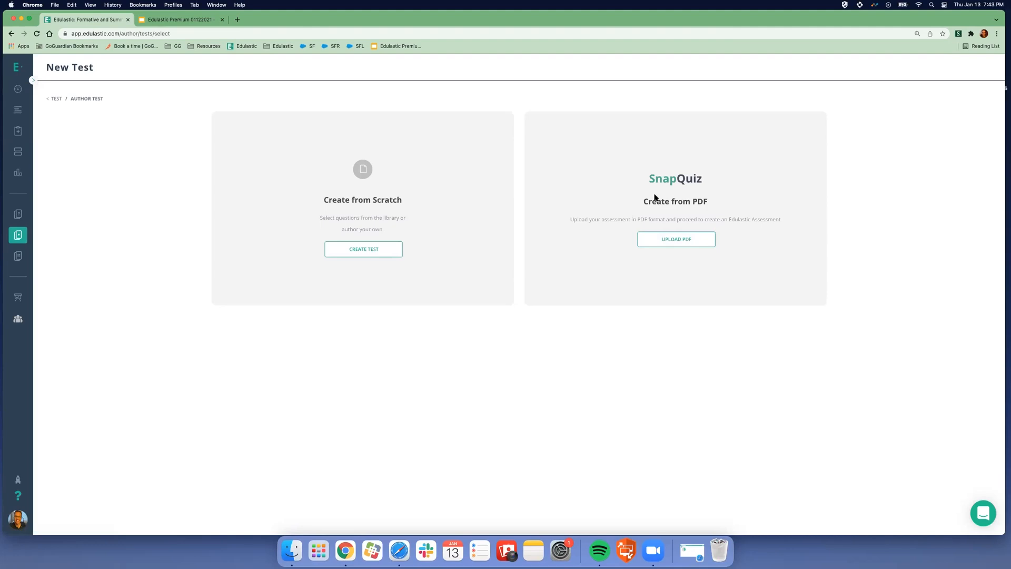
- Upload TEI > Math > Math PDF Test.pdf as a SnapQuiz and name the test 'PDF Test'
{"action": "left_click", "coordinate": [694, 239]}
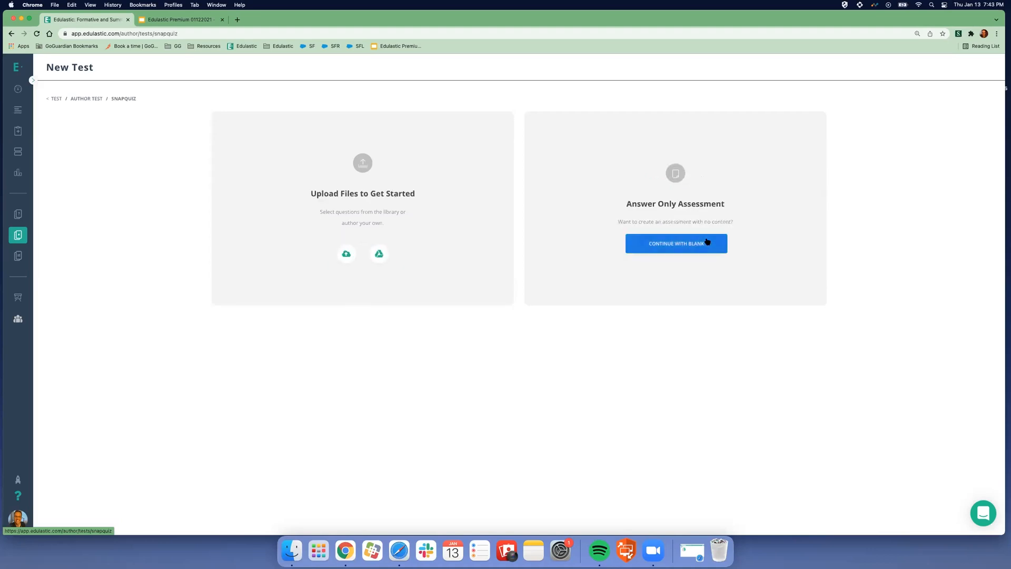
{"action": "left_click", "coordinate": [346, 254]}
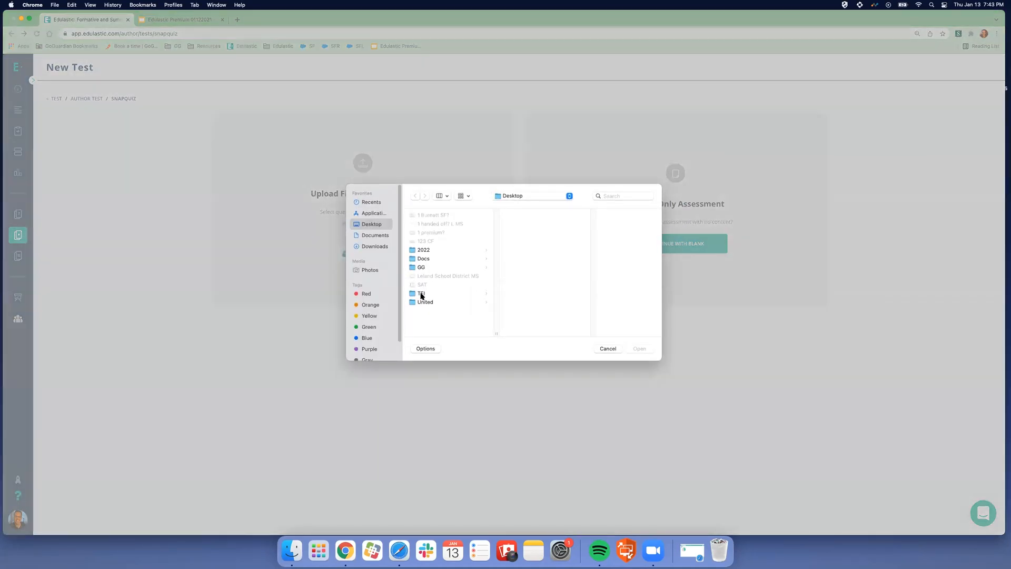
{"action": "left_click", "coordinate": [421, 294]}
{"action": "left_click", "coordinate": [526, 258]}
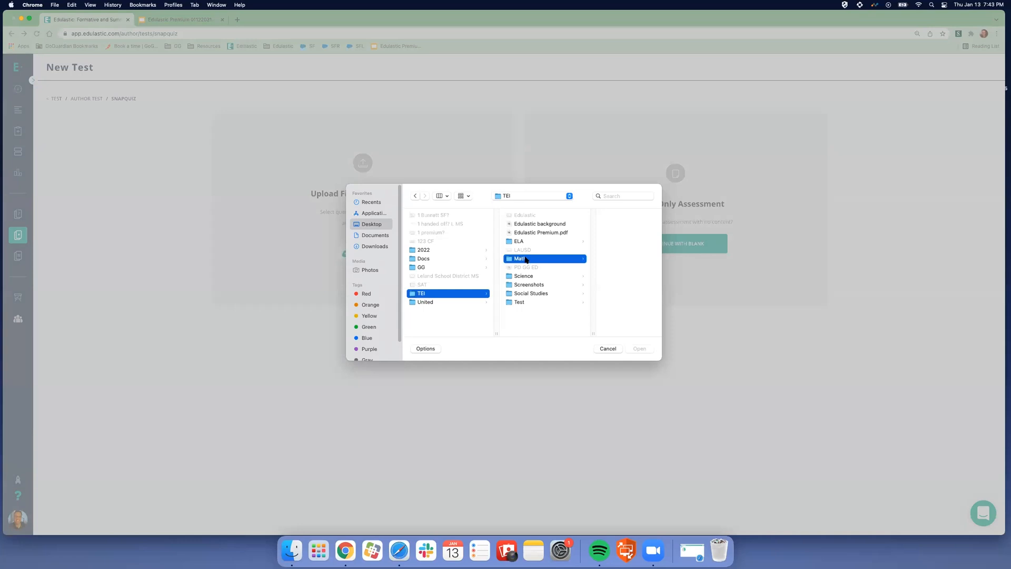
{"action": "left_click", "coordinate": [593, 215]}
{"action": "left_click", "coordinate": [646, 347]}
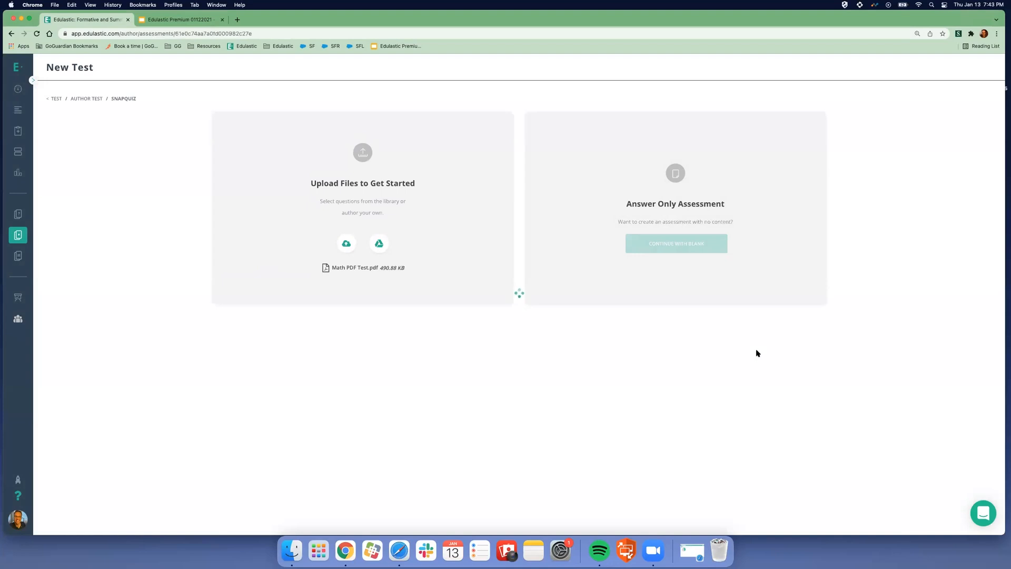
{"action": "left_click", "coordinate": [413, 232]}
{"action": "type", "text": "PD"}
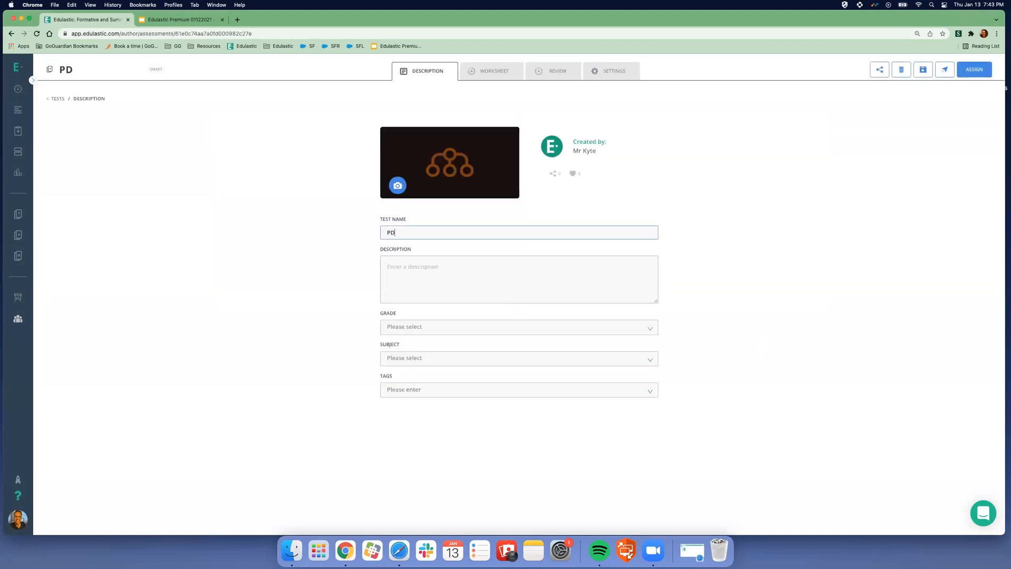
{"action": "type", "text": "F Test"}
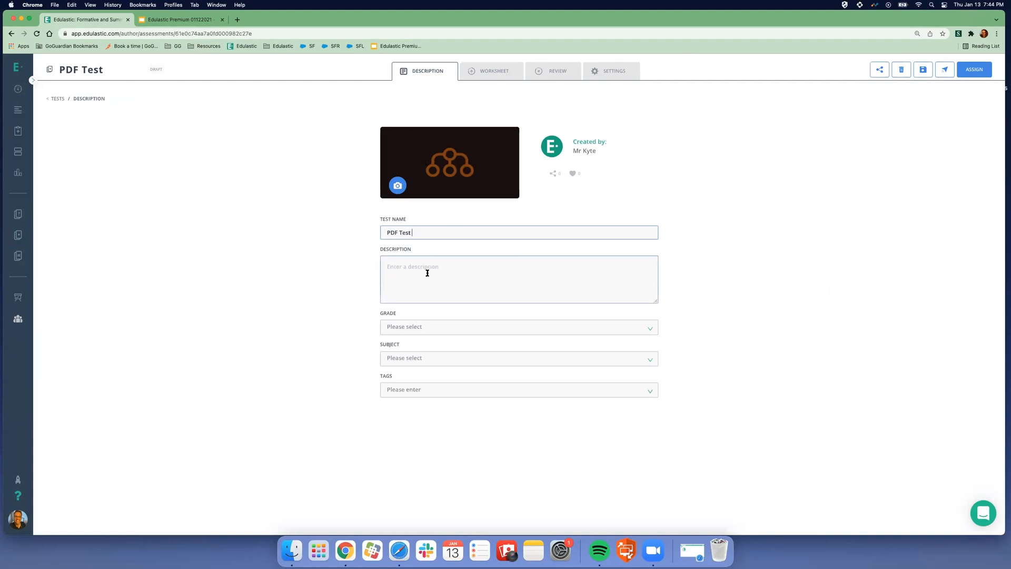
- Show the Worksheet view and scroll through the Math 9 Final practice test pages
{"action": "left_click", "coordinate": [494, 71]}
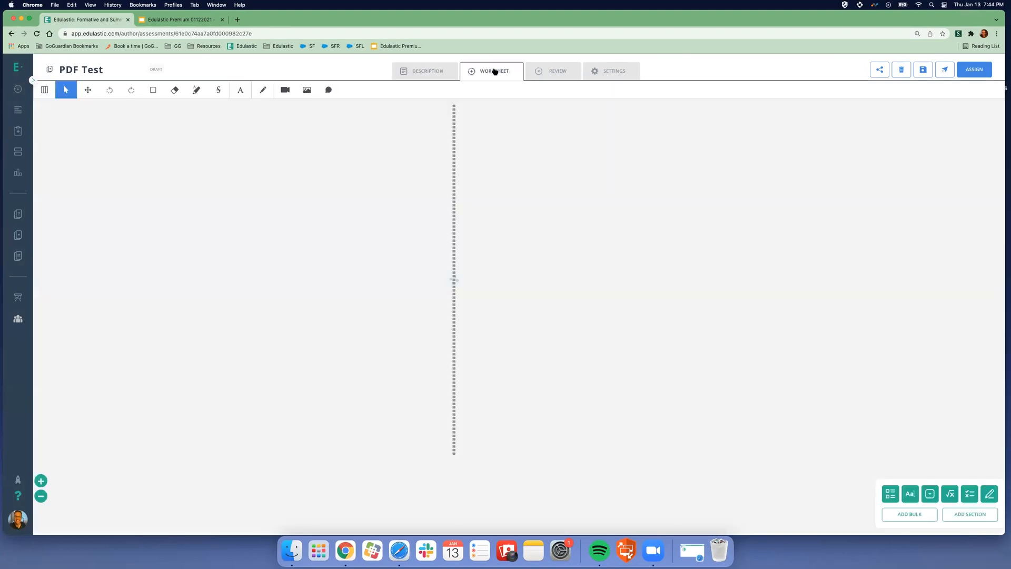
{"action": "scroll", "coordinate": [690, 354], "scroll_direction": "down", "scroll_amount": 2}
{"action": "scroll", "coordinate": [705, 352], "scroll_direction": "down", "scroll_amount": 4}
{"action": "scroll", "coordinate": [708, 350], "scroll_direction": "up", "scroll_amount": 6}
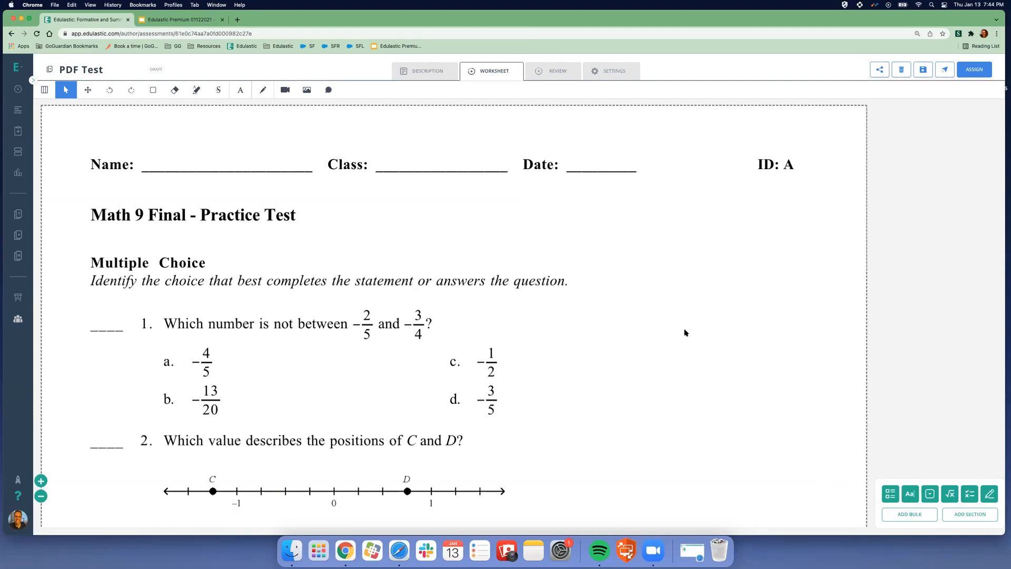
- Add multiple-choice question 1 keyed to C, removing the extra options
{"action": "left_click", "coordinate": [890, 494]}
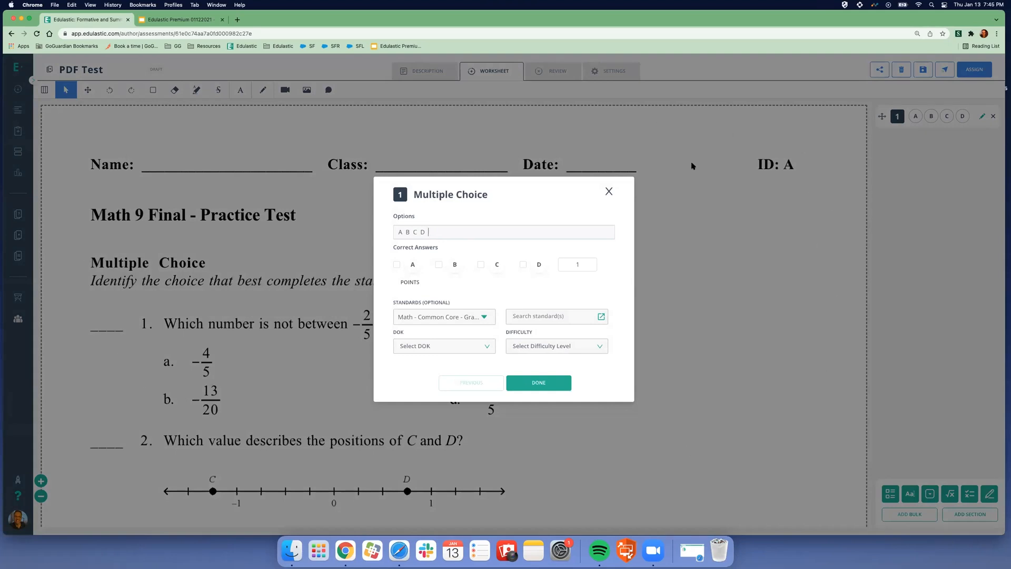
{"action": "type", "text": "E F G"}
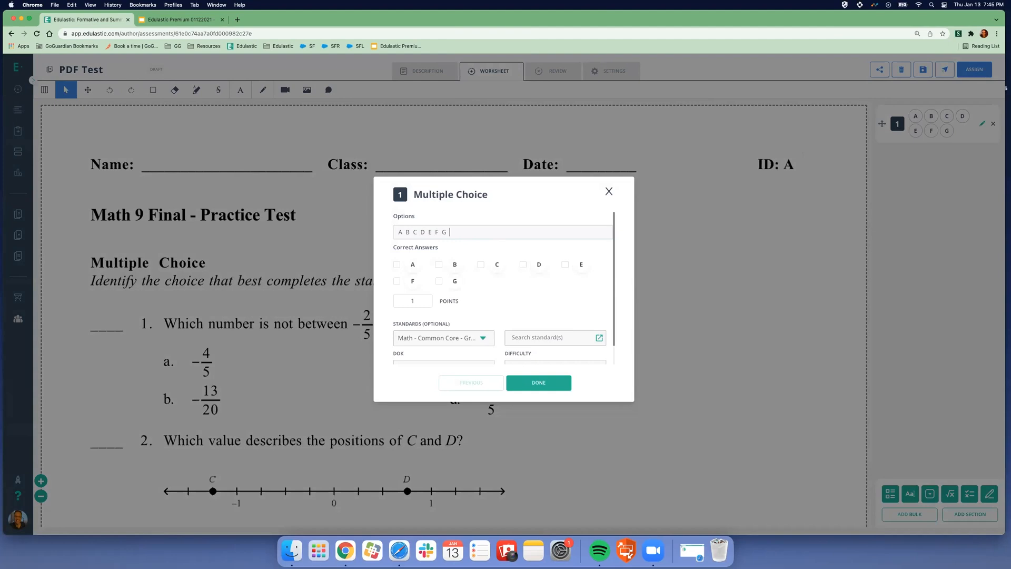
{"action": "left_click_drag", "start_coordinate": [452, 232], "coordinate": [426, 232]}
{"action": "key", "text": "BackSpace"}
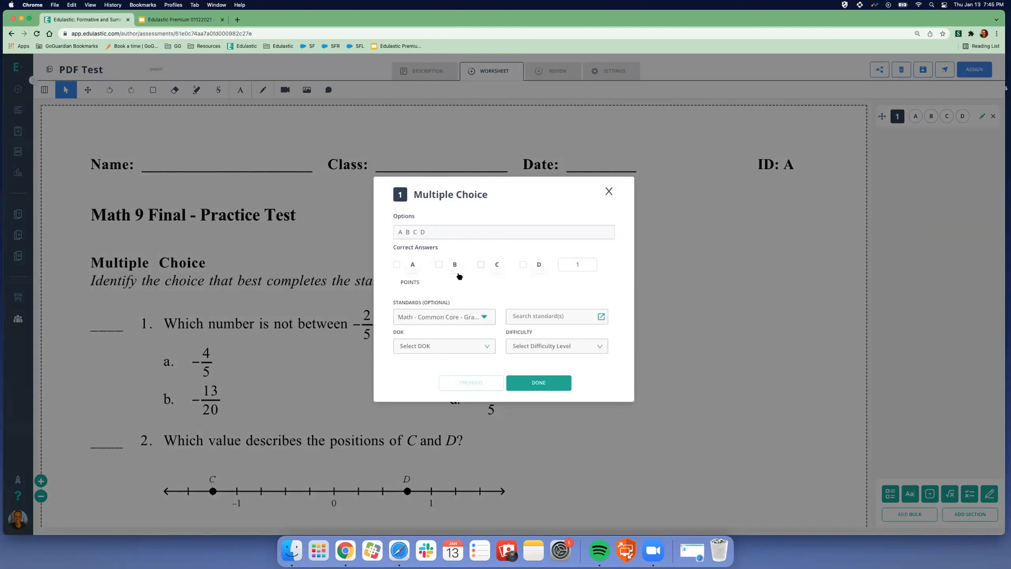
{"action": "left_click", "coordinate": [481, 264]}
{"action": "left_click", "coordinate": [556, 385]}
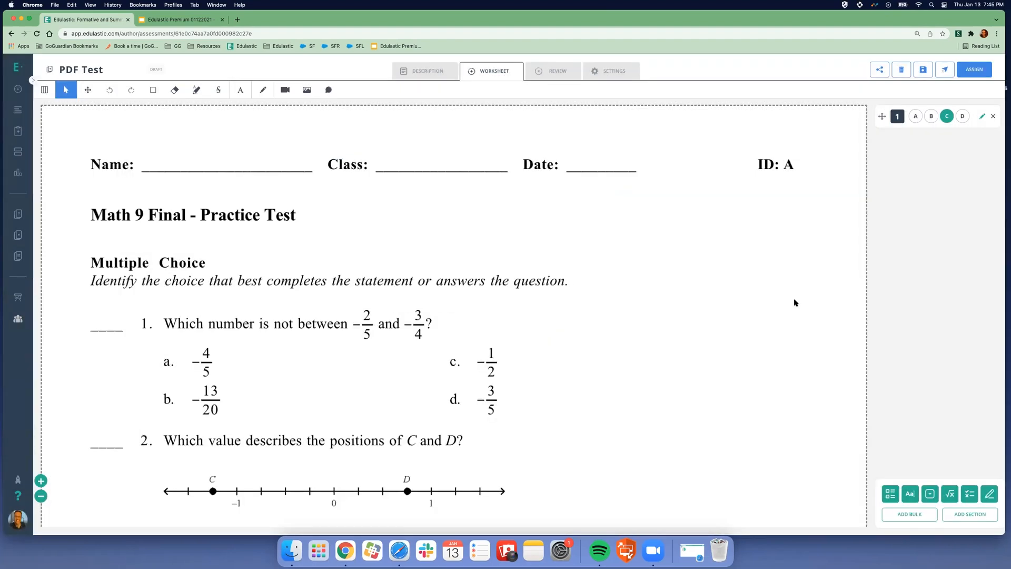
{"action": "scroll", "coordinate": [725, 326], "scroll_direction": "down", "scroll_amount": 3}
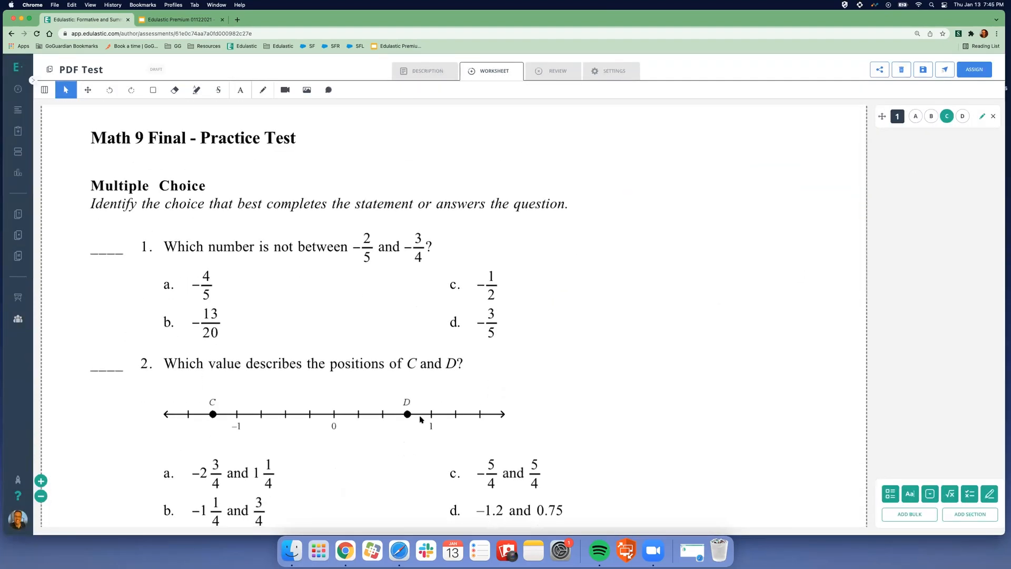
{"action": "scroll", "coordinate": [422, 418], "scroll_direction": "down", "scroll_amount": 3}
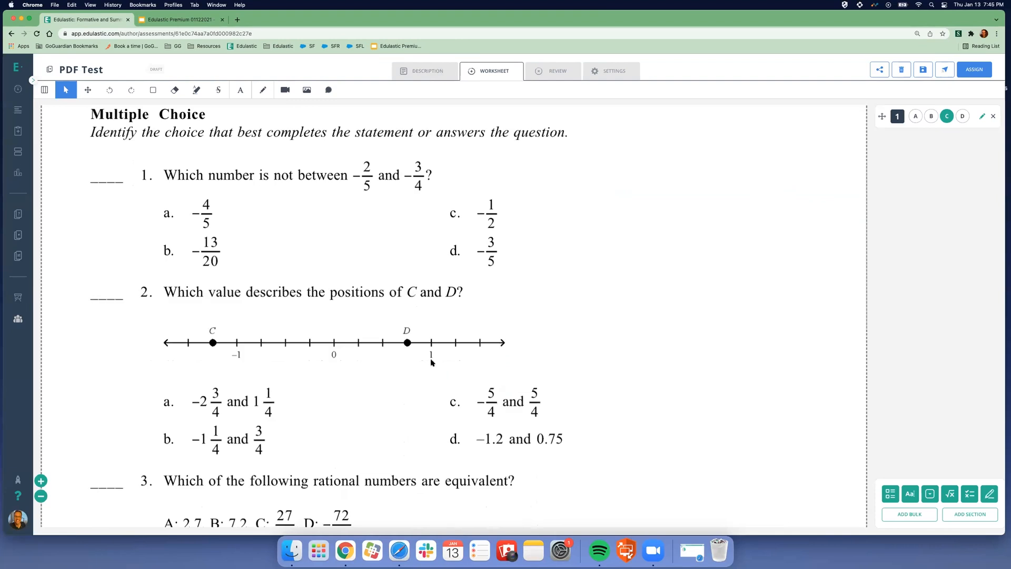
- Add text-entry question 2 accepting any text containing 'Edulastic', with match case on
{"action": "left_click", "coordinate": [912, 495]}
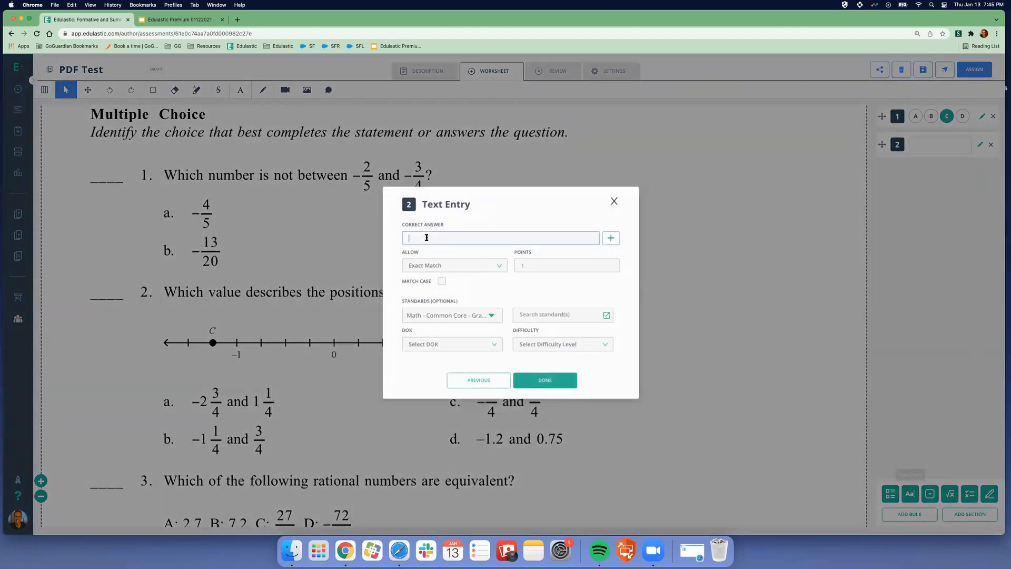
{"action": "type", "text": "Edulastic"}
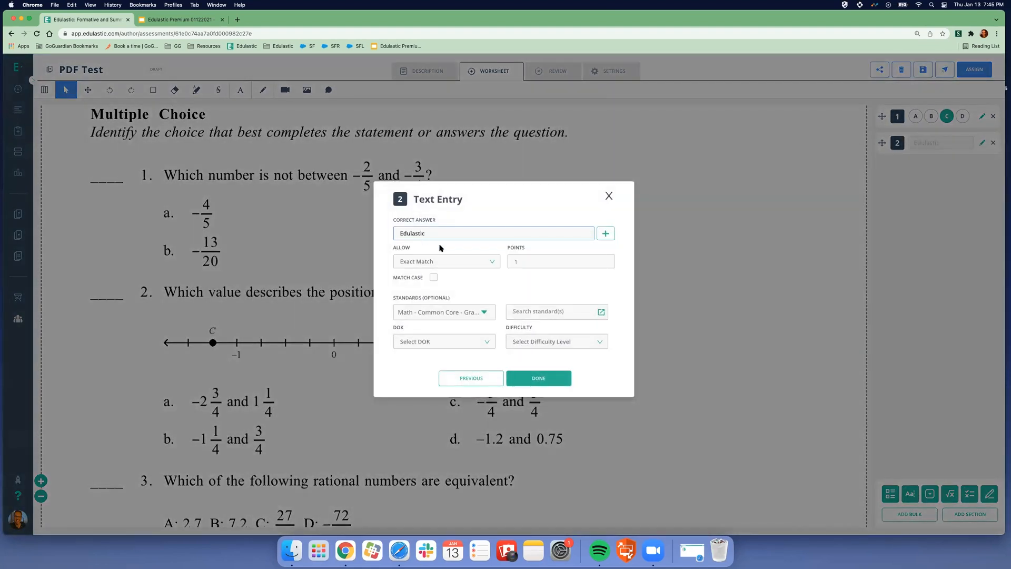
{"action": "left_click", "coordinate": [470, 260]}
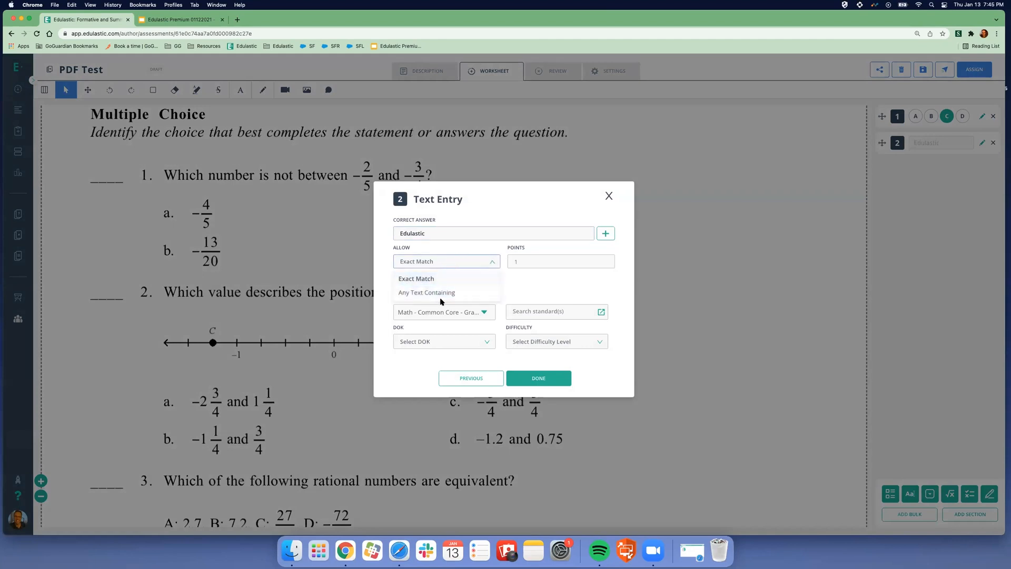
{"action": "left_click", "coordinate": [447, 287]}
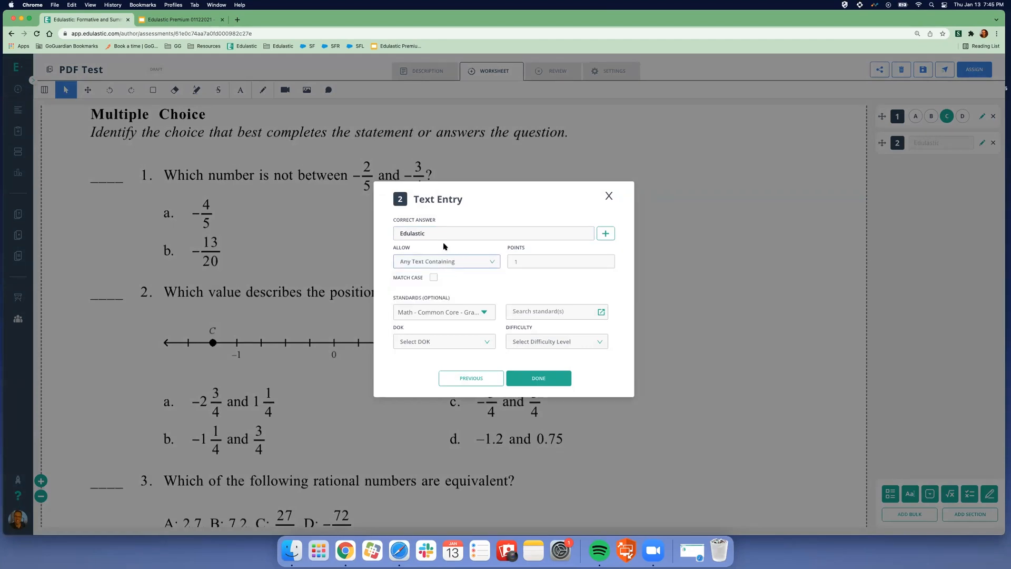
{"action": "left_click", "coordinate": [433, 277]}
{"action": "left_click", "coordinate": [556, 377]}
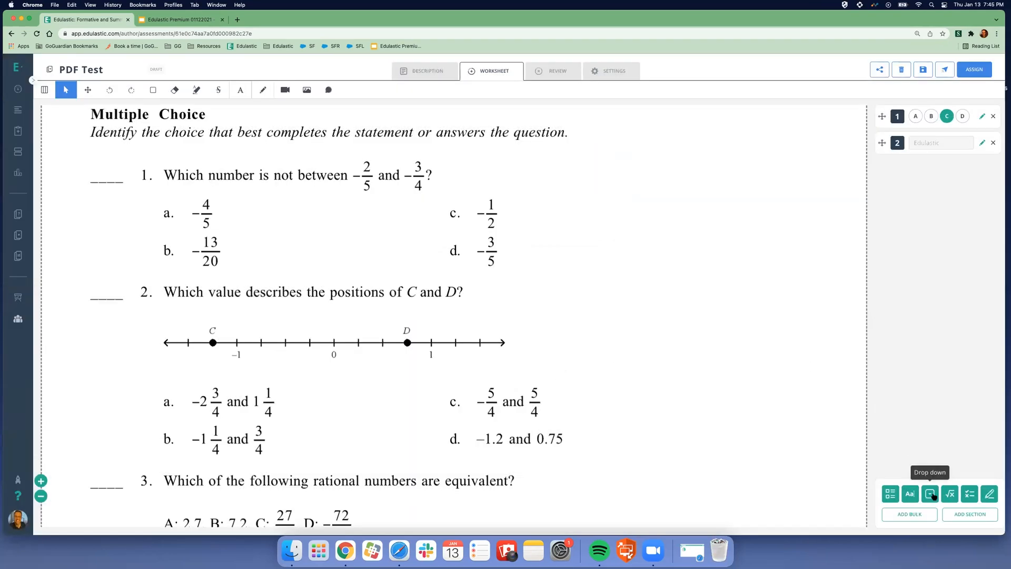
- Add essay question 3 worth 5 points, then go to the Review page
{"action": "left_click", "coordinate": [989, 492]}
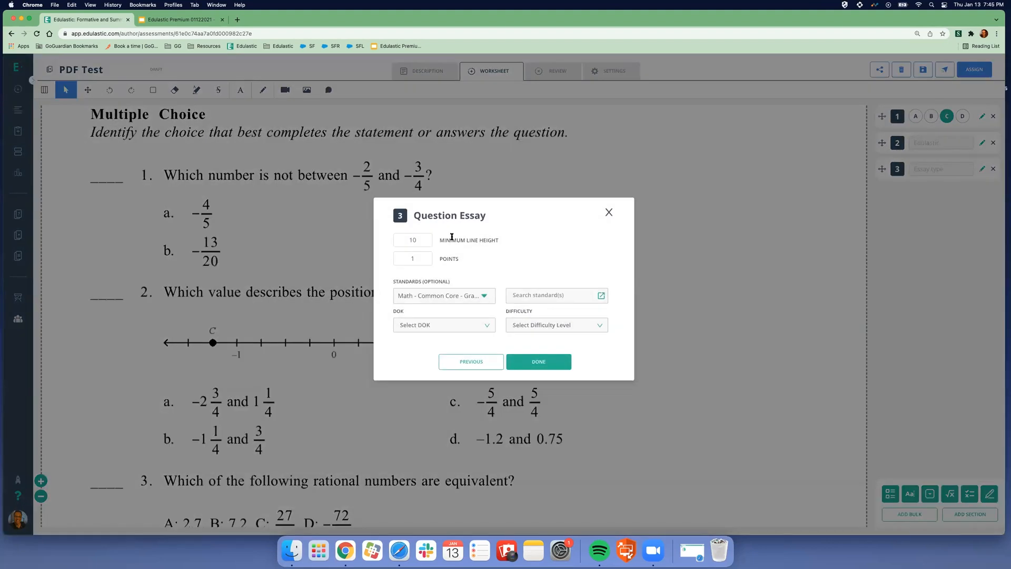
{"action": "left_click", "coordinate": [423, 260]}
{"action": "left_click", "coordinate": [427, 256]}
{"action": "left_click", "coordinate": [487, 252]}
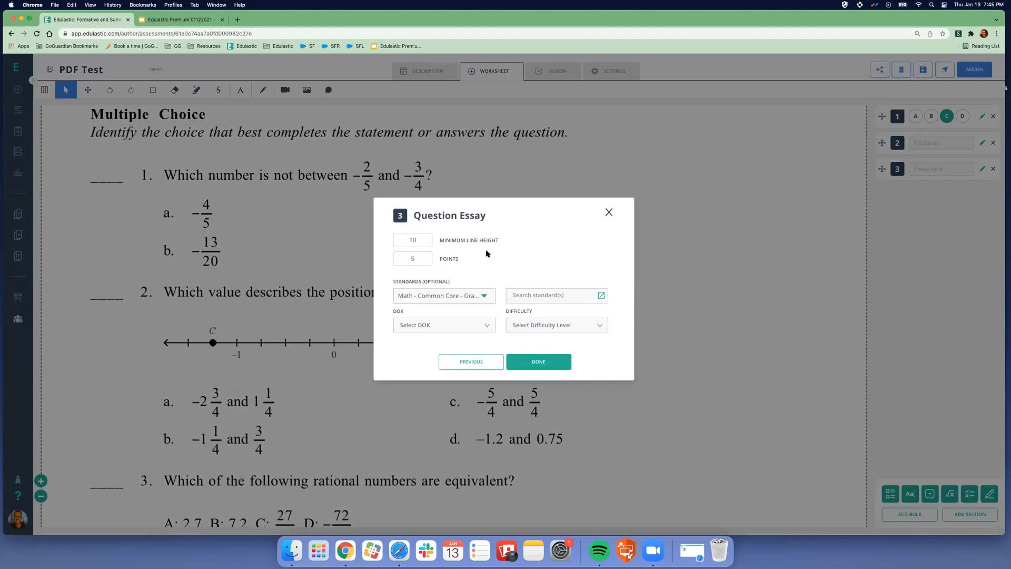
{"action": "left_click", "coordinate": [548, 364]}
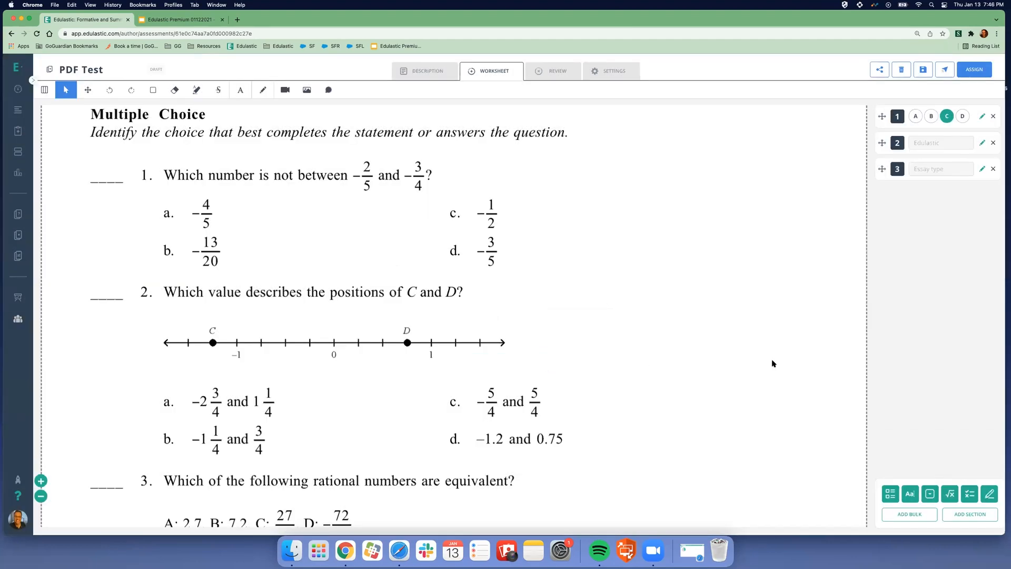
{"action": "left_click", "coordinate": [556, 72]}
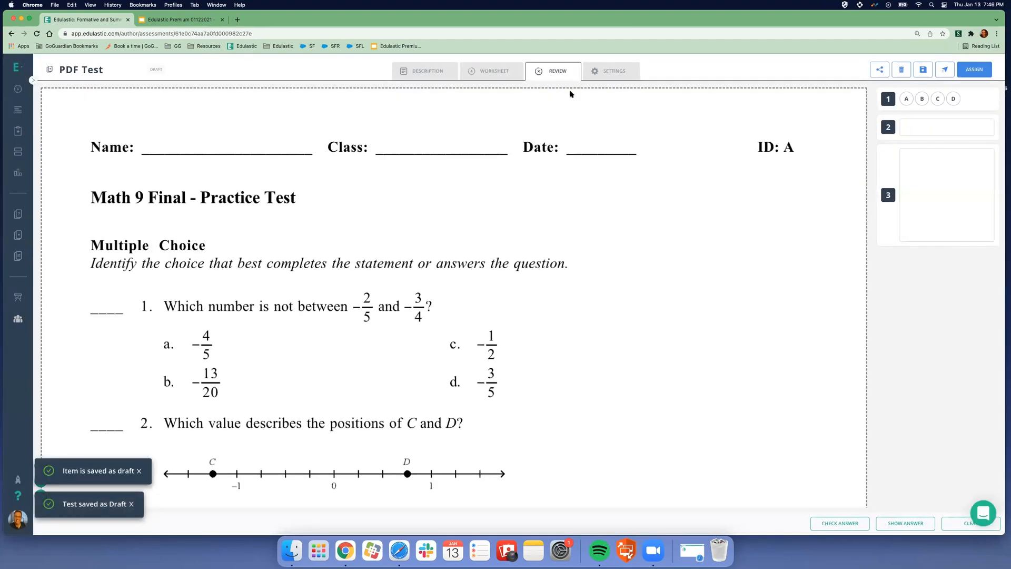
- Answer A, 'Edulastic' and an essay response, check them against the key, then open Settings
{"action": "left_click", "coordinate": [906, 98]}
{"action": "left_click", "coordinate": [916, 129]}
{"action": "type", "text": "Edulastic"}
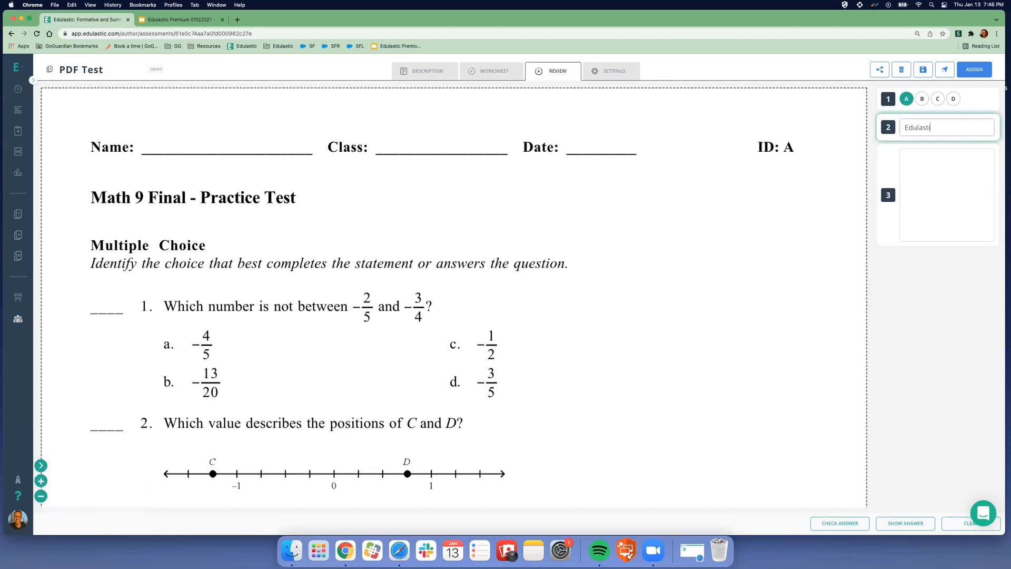
{"action": "left_click", "coordinate": [919, 173]}
{"action": "type", "text": "essay"}
{"action": "left_click", "coordinate": [982, 303]}
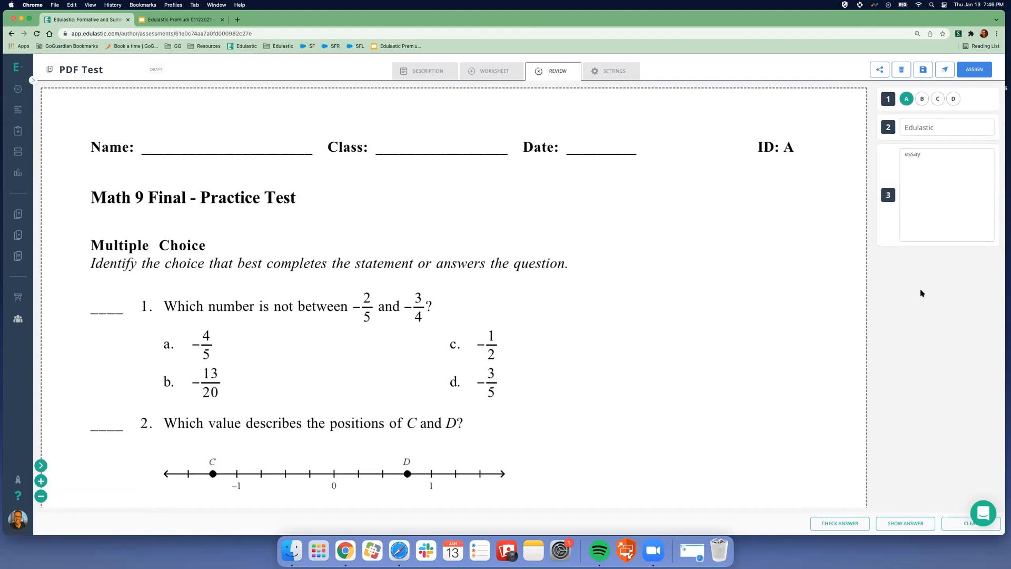
{"action": "left_click", "coordinate": [838, 525]}
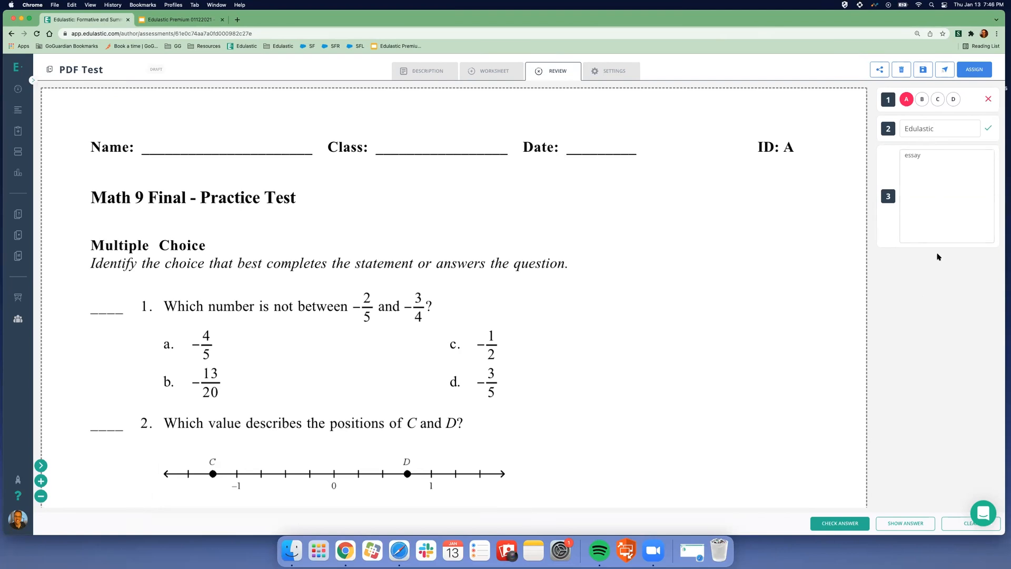
{"action": "left_click", "coordinate": [608, 72]}
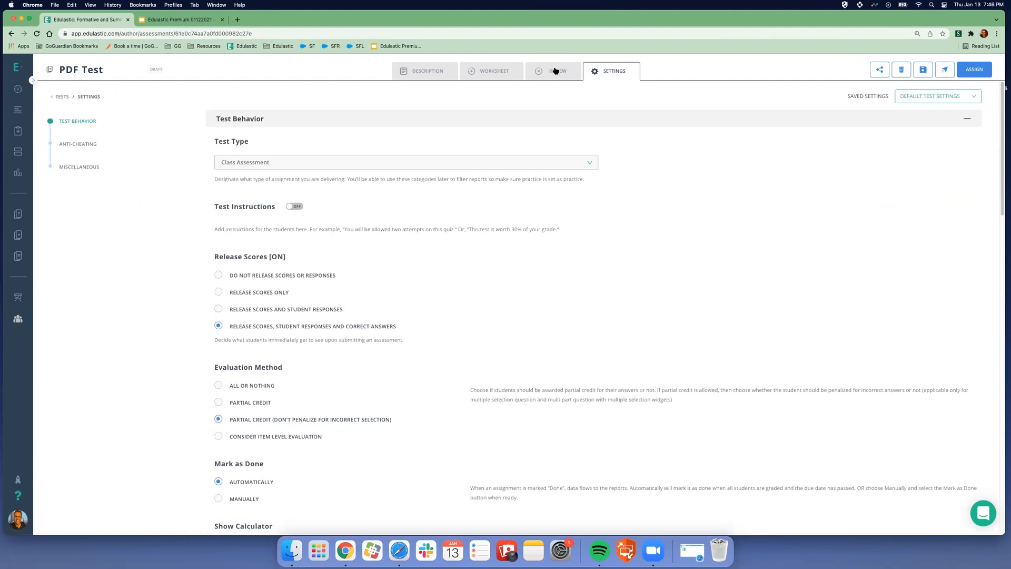
- Set Release Scores Only, Partial Credit evaluation and a Graphing calculator for PDF Test
{"action": "left_click", "coordinate": [555, 72]}
{"action": "left_click", "coordinate": [609, 71]}
{"action": "scroll", "coordinate": [674, 196], "scroll_direction": "down", "scroll_amount": 10}
{"action": "scroll", "coordinate": [685, 190], "scroll_direction": "up", "scroll_amount": 8}
{"action": "scroll", "coordinate": [688, 185], "scroll_direction": "up", "scroll_amount": 3}
{"action": "left_click", "coordinate": [219, 294]}
{"action": "scroll", "coordinate": [291, 299], "scroll_direction": "down", "scroll_amount": 3}
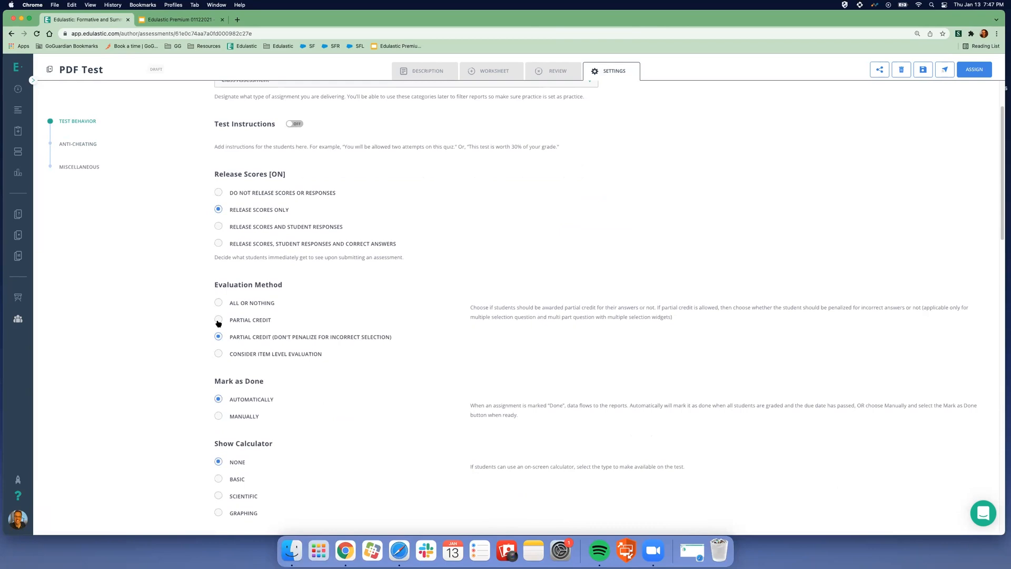
{"action": "left_click", "coordinate": [218, 321]}
{"action": "scroll", "coordinate": [454, 289], "scroll_direction": "down", "scroll_amount": 5}
{"action": "left_click", "coordinate": [218, 308]}
- Leave the test password unchanged and set Warn and Block after 3 navigation alerts
{"action": "scroll", "coordinate": [368, 252], "scroll_direction": "down", "scroll_amount": 3}
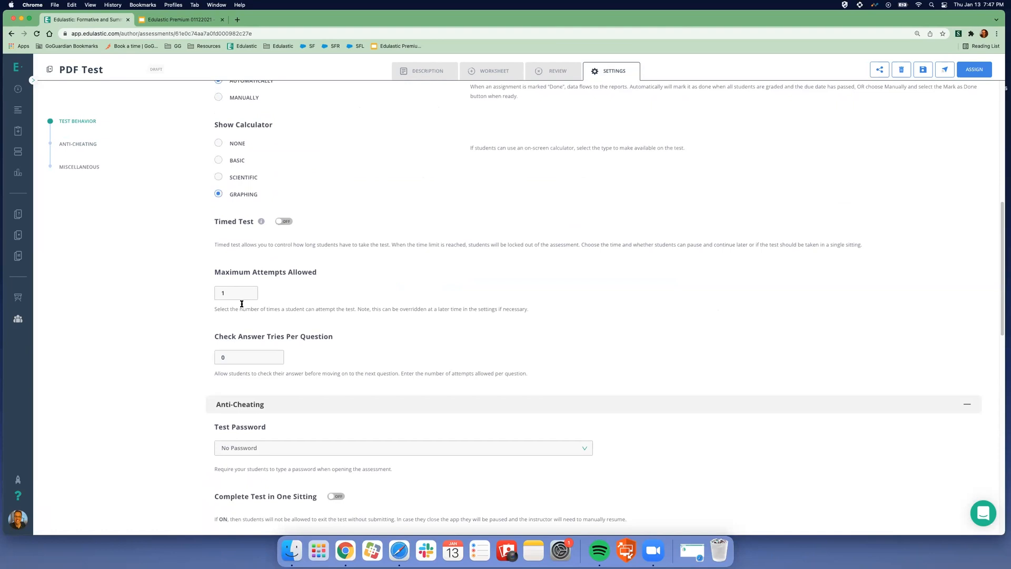
{"action": "scroll", "coordinate": [367, 362], "scroll_direction": "down", "scroll_amount": 6}
{"action": "left_click", "coordinate": [252, 225]}
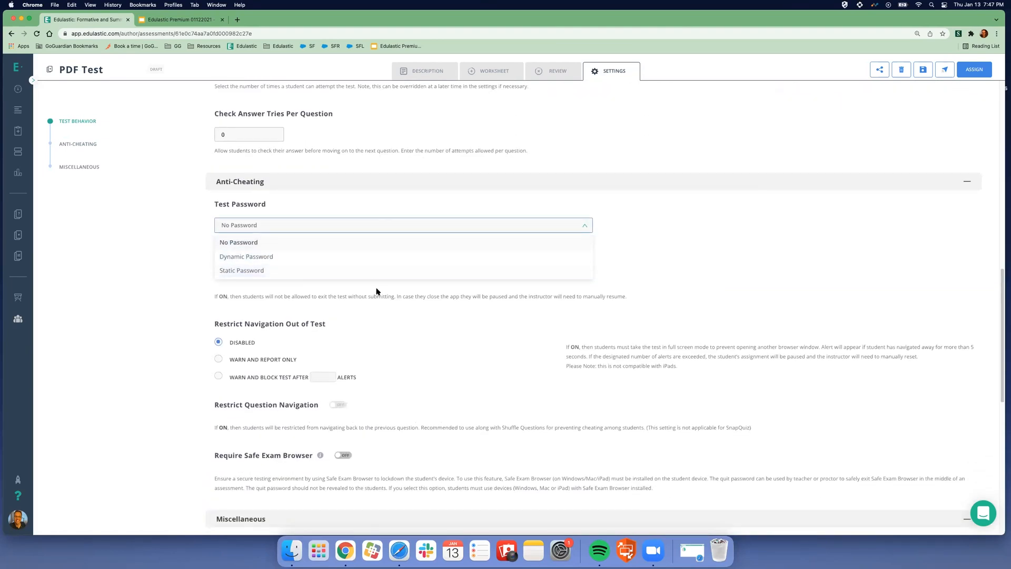
{"action": "left_click", "coordinate": [435, 349]}
{"action": "scroll", "coordinate": [428, 346], "scroll_direction": "down", "scroll_amount": 1}
{"action": "left_click", "coordinate": [218, 324]}
{"action": "left_click", "coordinate": [331, 322]}
{"action": "left_click", "coordinate": [332, 322]}
{"action": "left_click_drag", "start_coordinate": [375, 305], "coordinate": [364, 282]}
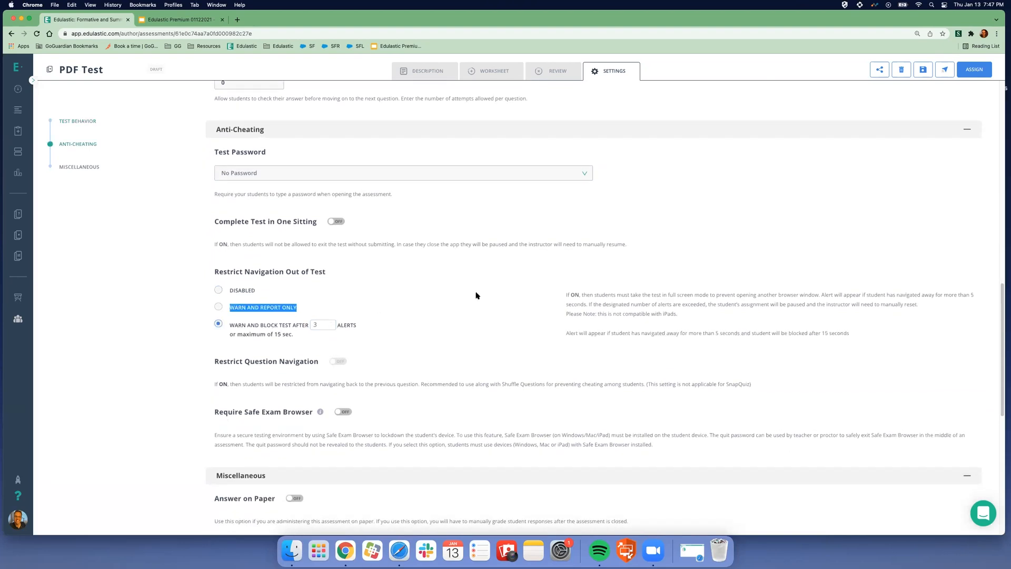
{"action": "scroll", "coordinate": [476, 295], "scroll_direction": "down", "scroll_amount": 2}
{"action": "scroll", "coordinate": [489, 295], "scroll_direction": "up", "scroll_amount": 10}
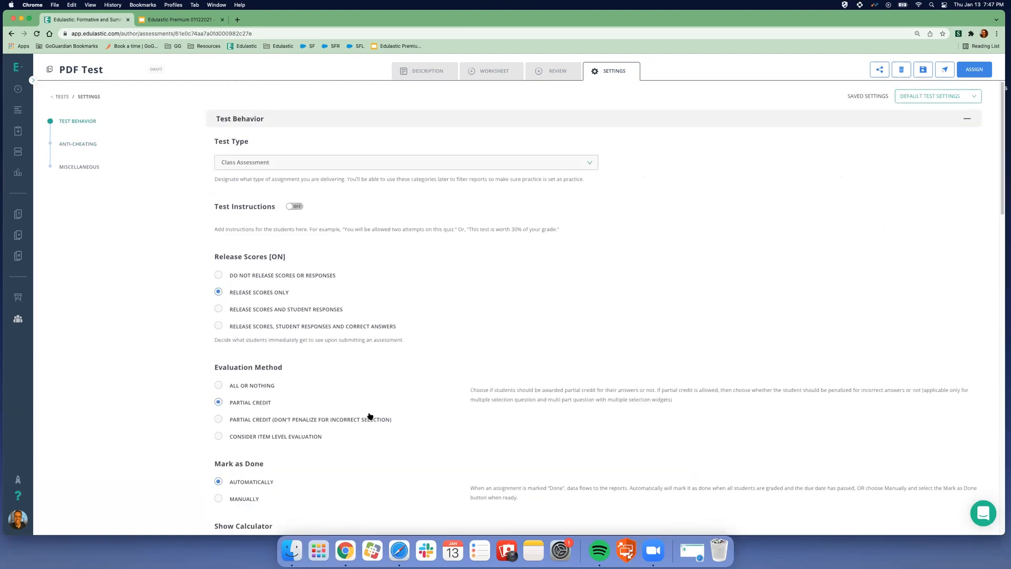
- Check the Saved Settings options, then return to the Review and Worksheet pages
{"action": "left_click", "coordinate": [921, 96]}
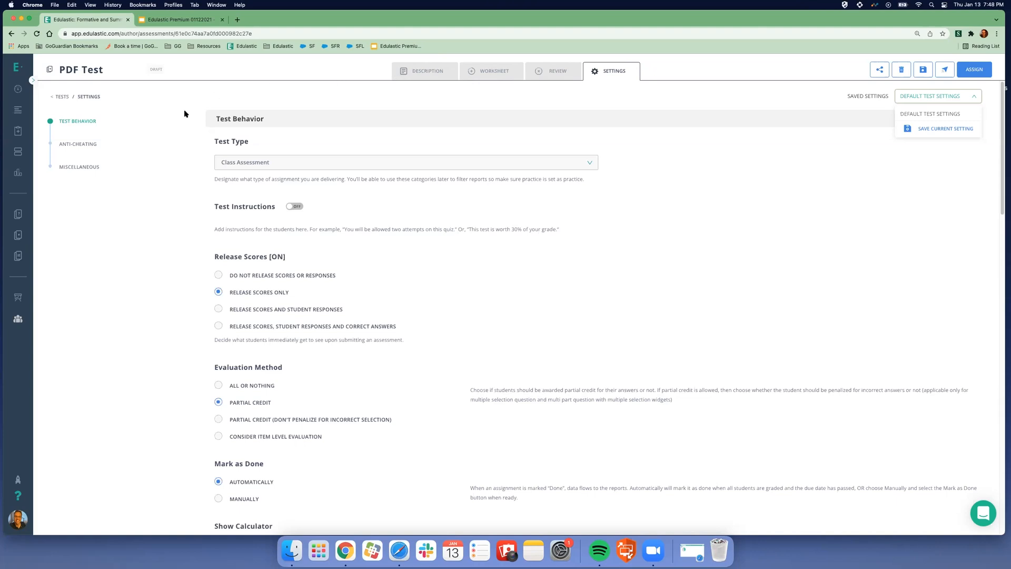
{"action": "mouse_move", "coordinate": [27, 131]}
{"action": "left_click", "coordinate": [554, 71]}
{"action": "left_click", "coordinate": [495, 74]}
- Flip between the Review, Settings, Worksheet and Description tabs of PDF Test
{"action": "left_click", "coordinate": [543, 71]}
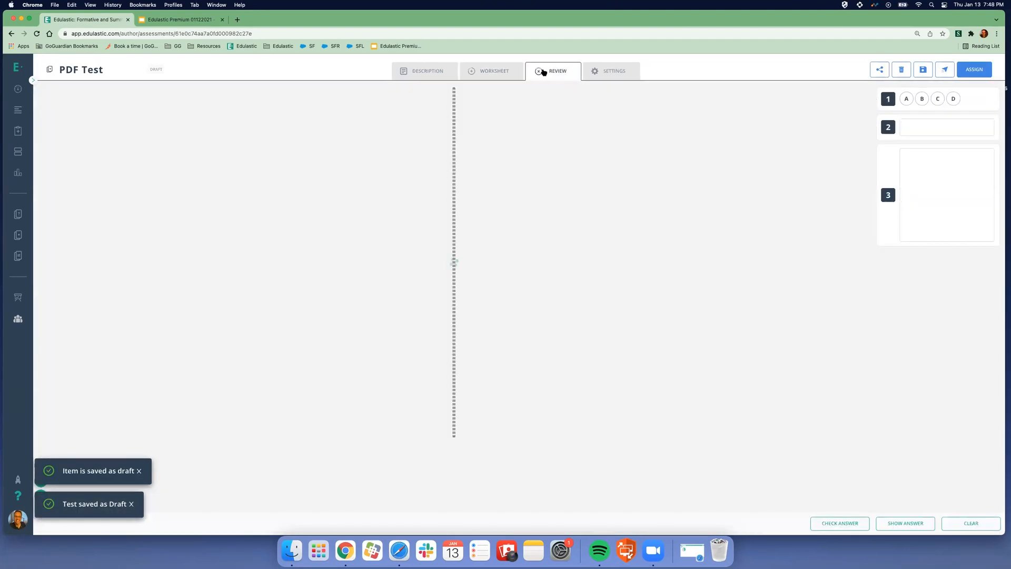
{"action": "left_click", "coordinate": [610, 77]}
{"action": "scroll", "coordinate": [716, 227], "scroll_direction": "down", "scroll_amount": 10}
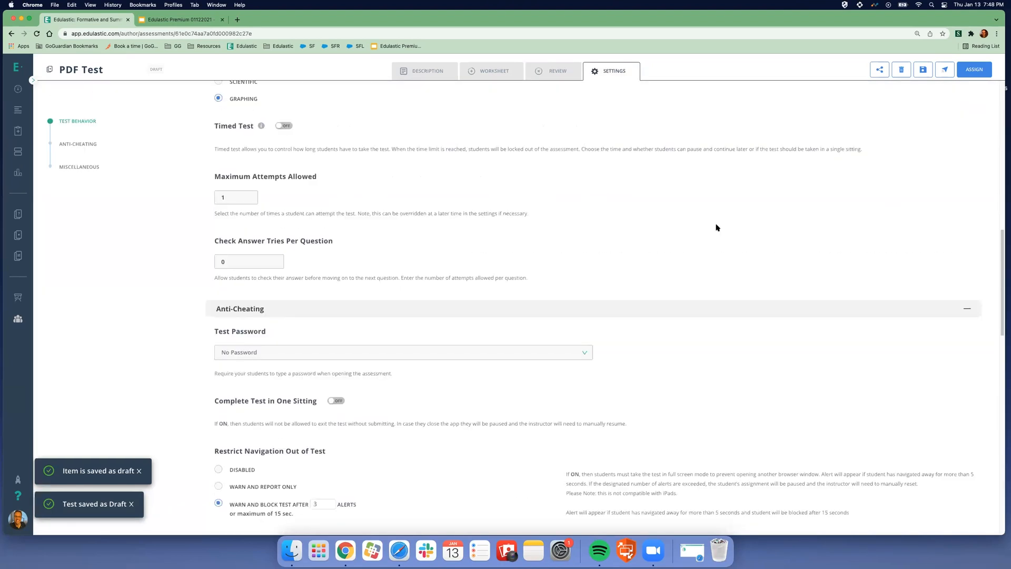
{"action": "scroll", "coordinate": [718, 226], "scroll_direction": "down", "scroll_amount": 10}
{"action": "scroll", "coordinate": [719, 225], "scroll_direction": "up", "scroll_amount": 7}
{"action": "scroll", "coordinate": [715, 221], "scroll_direction": "up", "scroll_amount": 10}
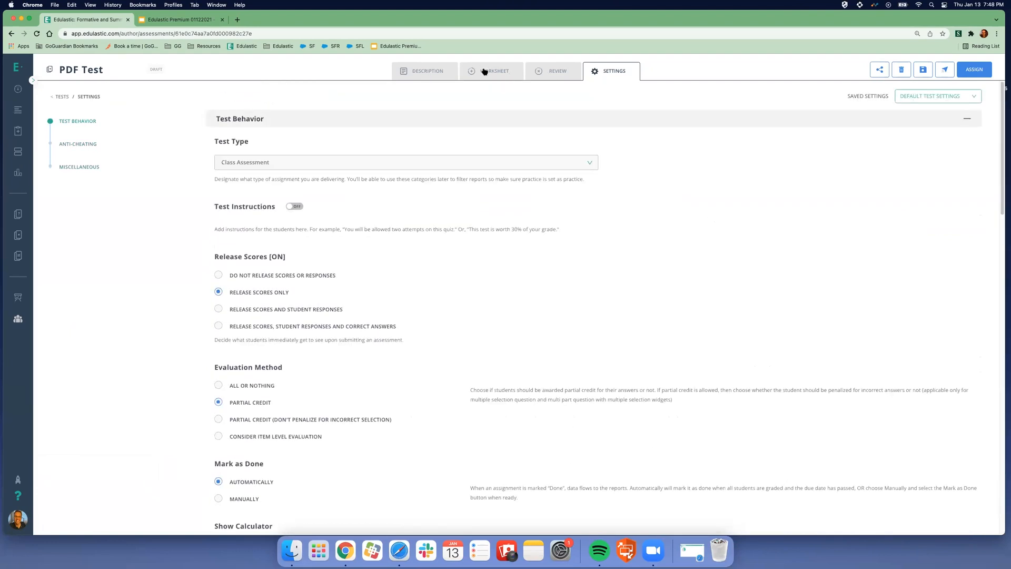
{"action": "left_click", "coordinate": [485, 72]}
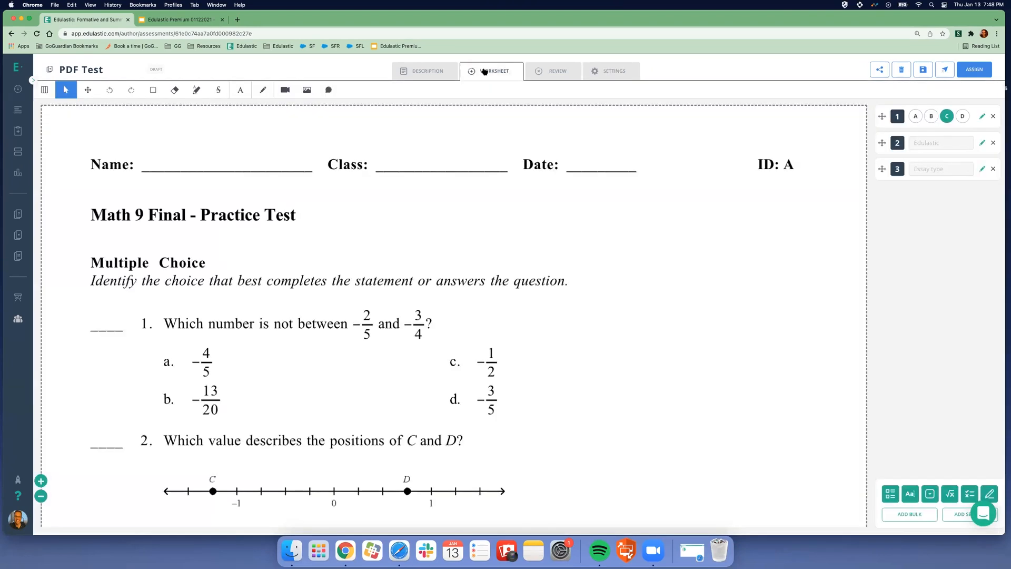
{"action": "left_click", "coordinate": [429, 74]}
{"action": "left_click", "coordinate": [483, 75]}
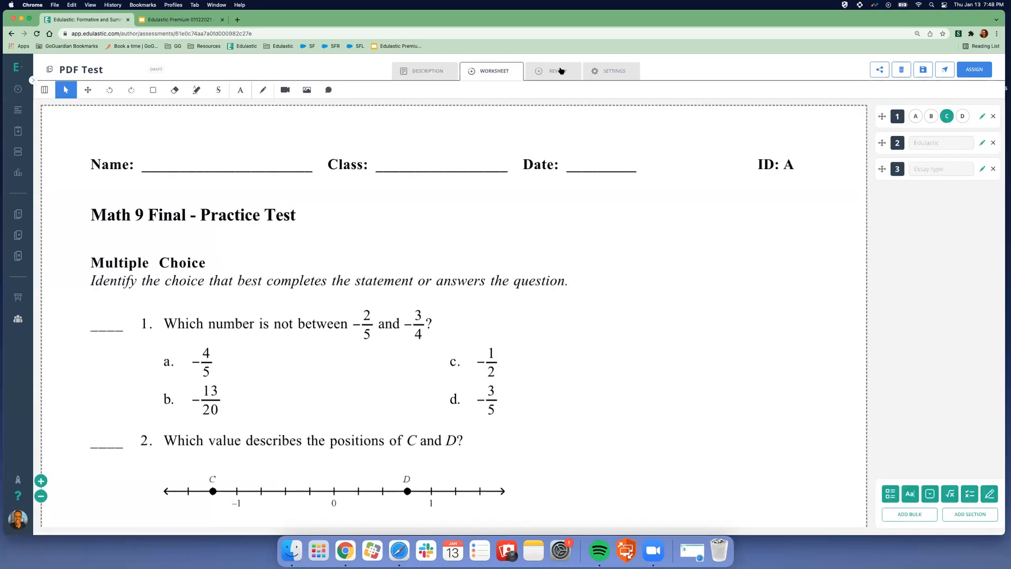
- Cycle Settings and Description, ending on the Worksheet with question 1 selected in the answer key
{"action": "left_click", "coordinate": [609, 74]}
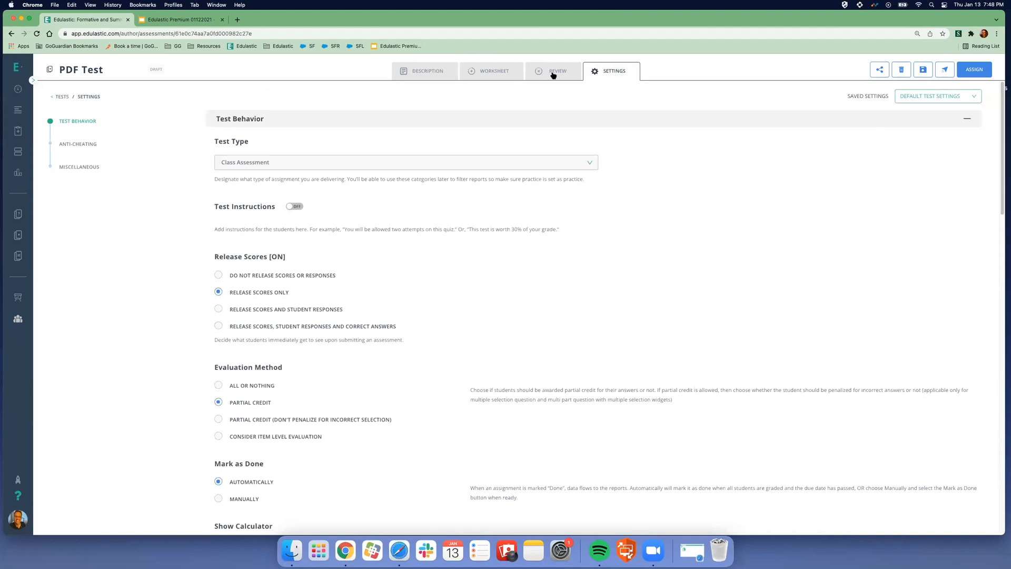
{"action": "left_click", "coordinate": [417, 75]}
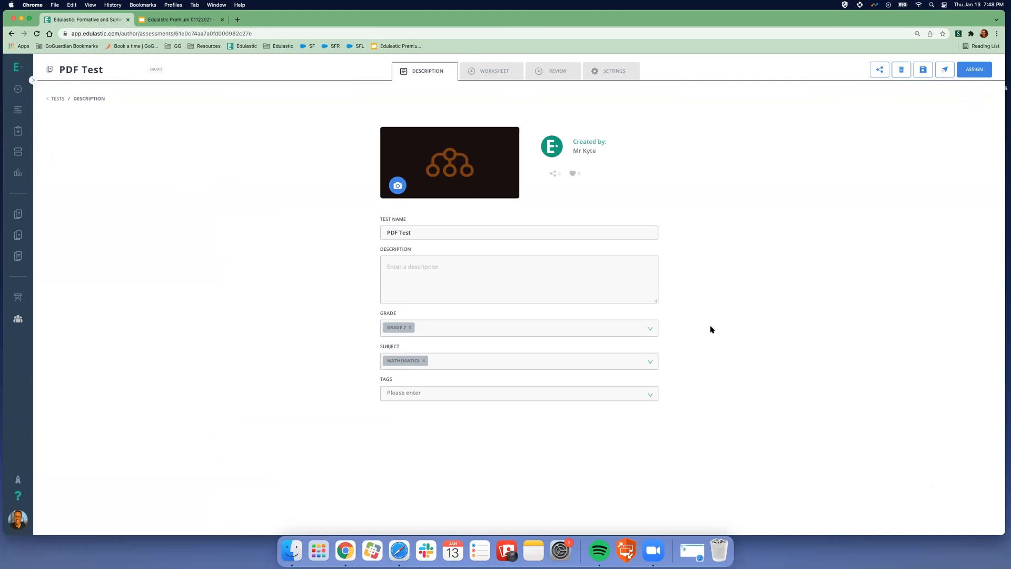
{"action": "left_click", "coordinate": [496, 74]}
{"action": "left_click", "coordinate": [436, 73]}
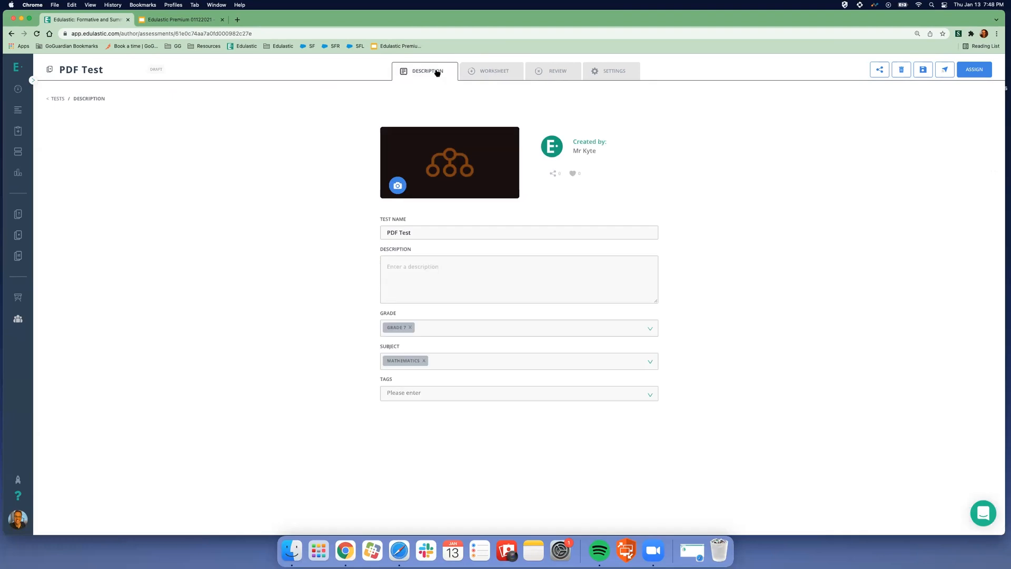
{"action": "left_click", "coordinate": [495, 74]}
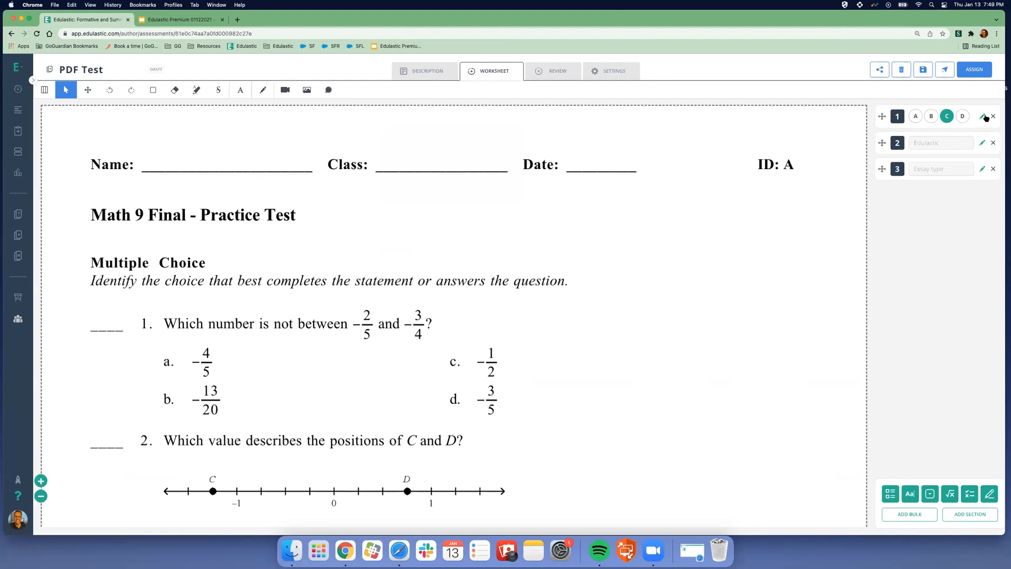
{"action": "left_click", "coordinate": [898, 118]}
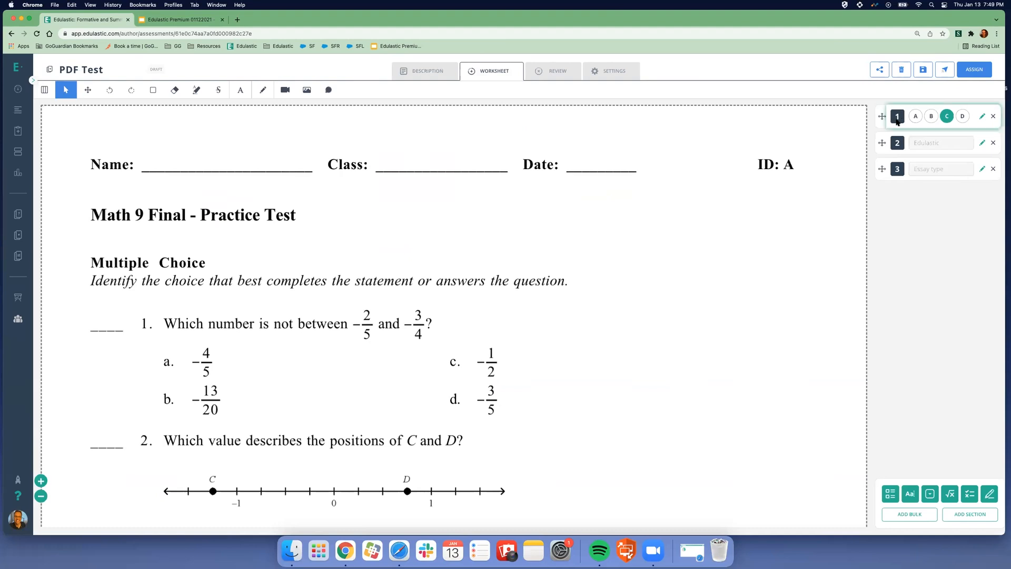
{"action": "left_click", "coordinate": [982, 118]}
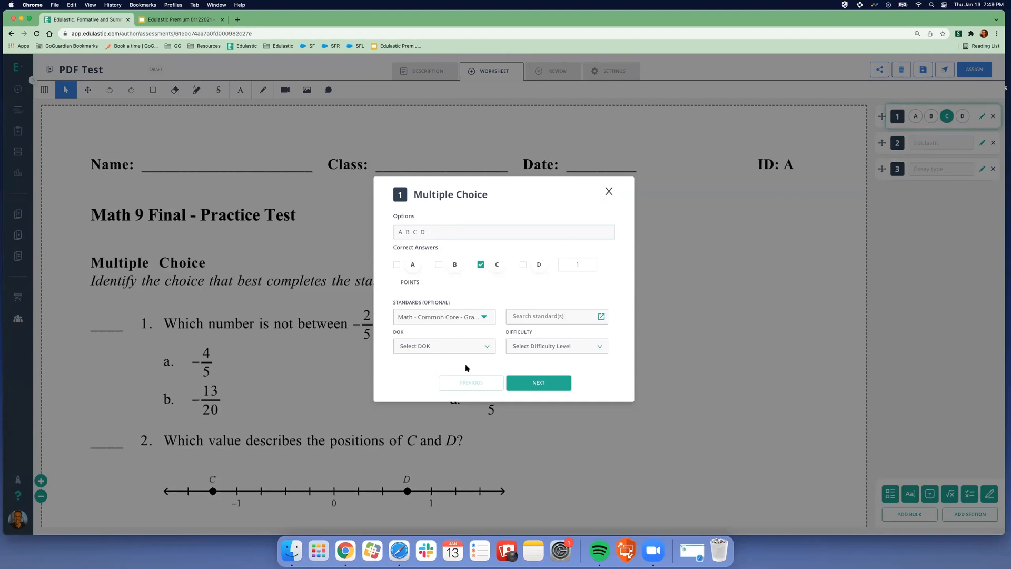
{"action": "left_click", "coordinate": [608, 192]}
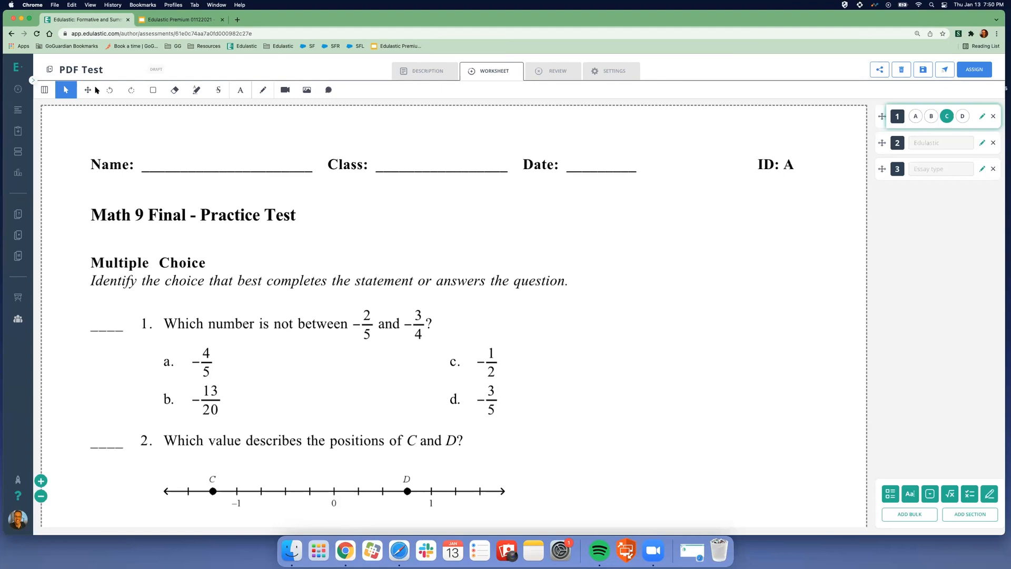
- Visit Insights, then open the Restrict Navigation + Timed Test live board from the dashboard
{"action": "mouse_move", "coordinate": [25, 116]}
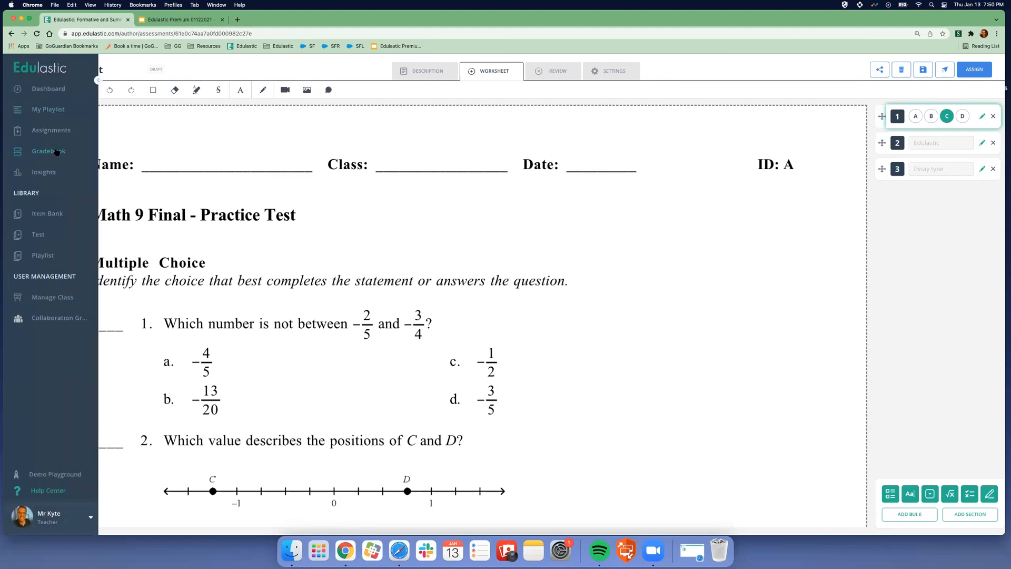
{"action": "left_click", "coordinate": [49, 173]}
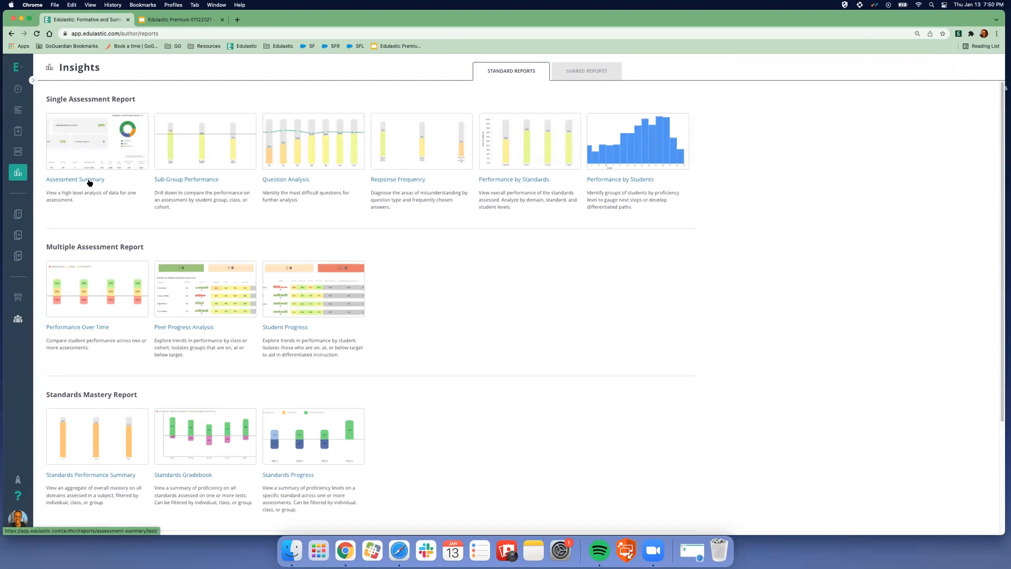
{"action": "mouse_move", "coordinate": [47, 112]}
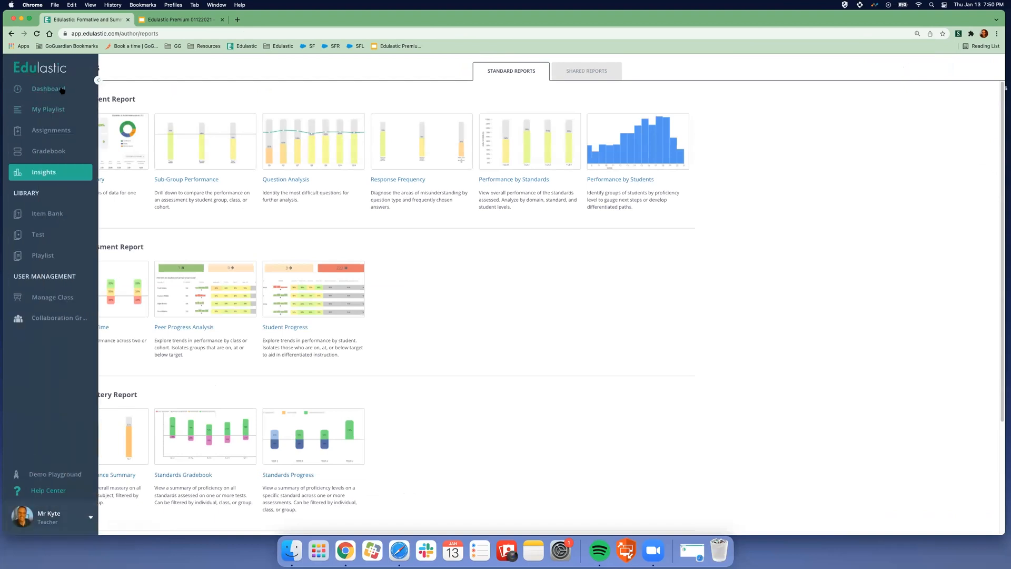
{"action": "left_click", "coordinate": [48, 89]}
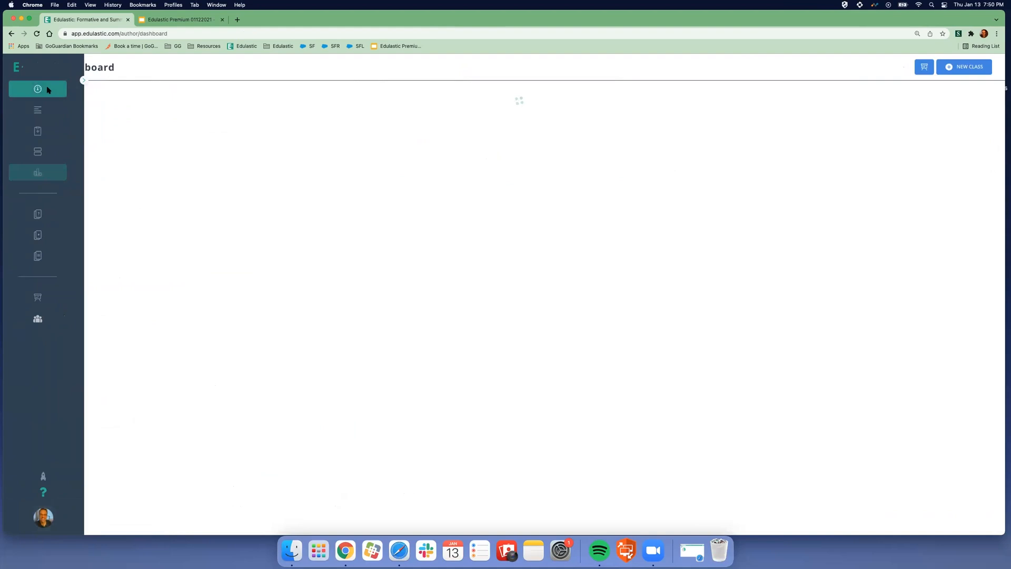
{"action": "left_click", "coordinate": [518, 188]}
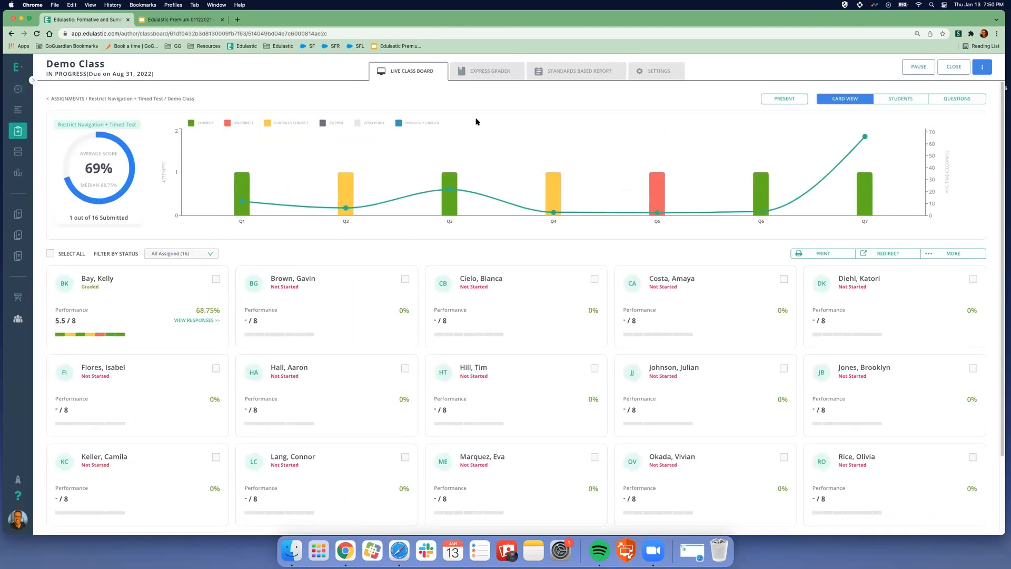
- Browse Assignments and My Playlist, then open the Kyte 9th Grade Math - Period 1 class assignments
{"action": "left_click", "coordinate": [58, 135]}
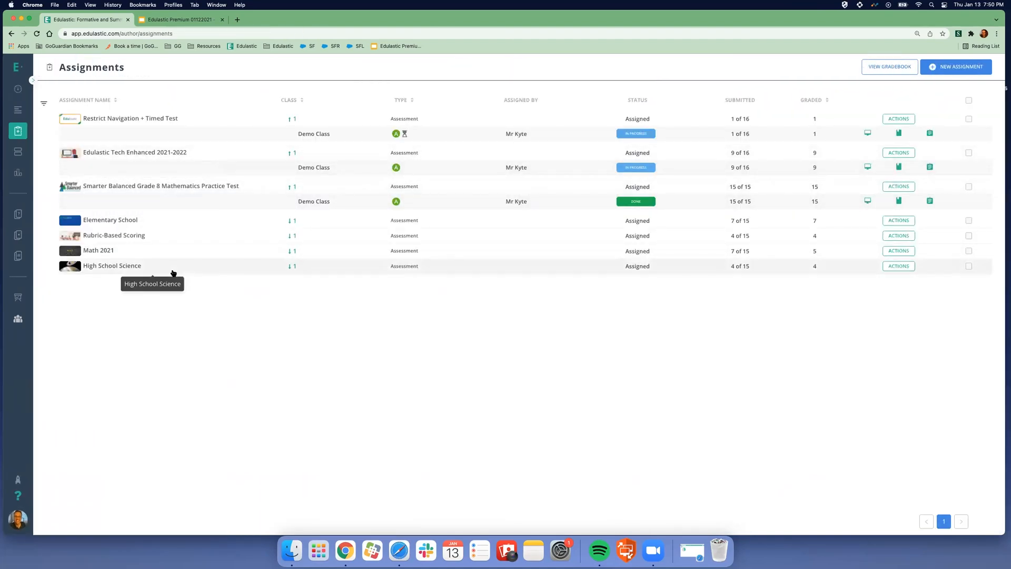
{"action": "left_click", "coordinate": [41, 136]}
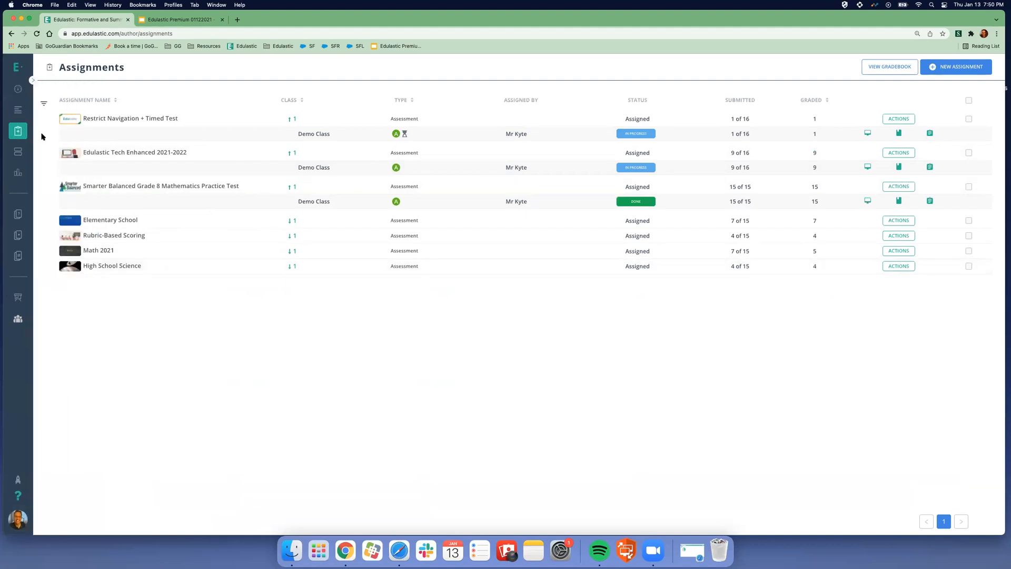
{"action": "left_click", "coordinate": [22, 109]}
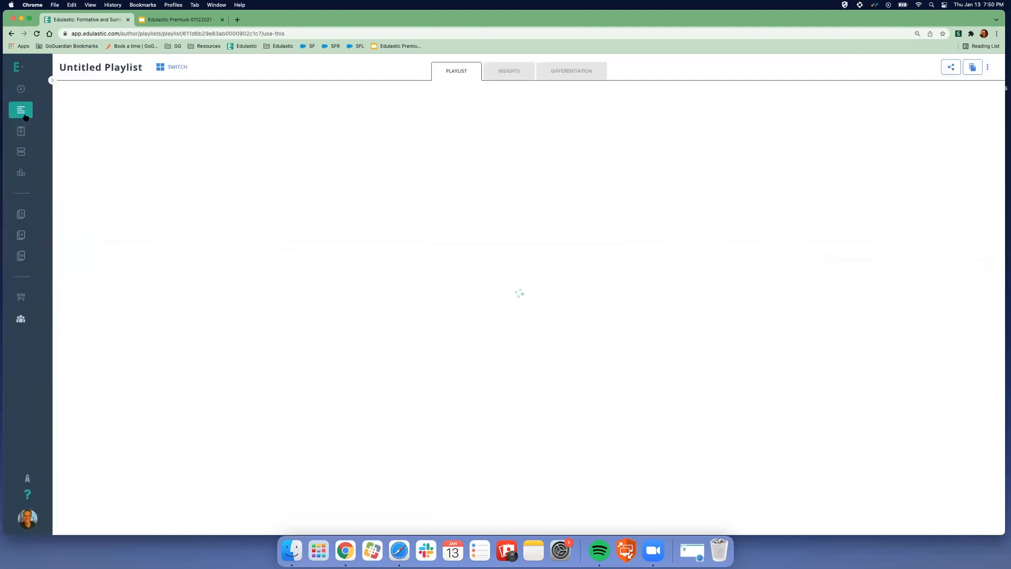
{"action": "left_click", "coordinate": [18, 131]}
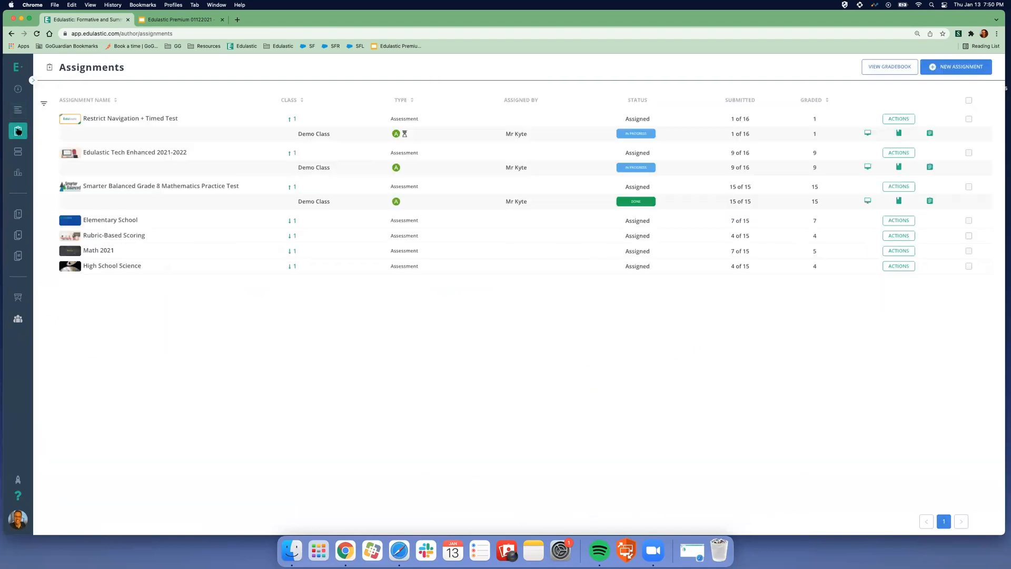
{"action": "left_click", "coordinate": [18, 89]}
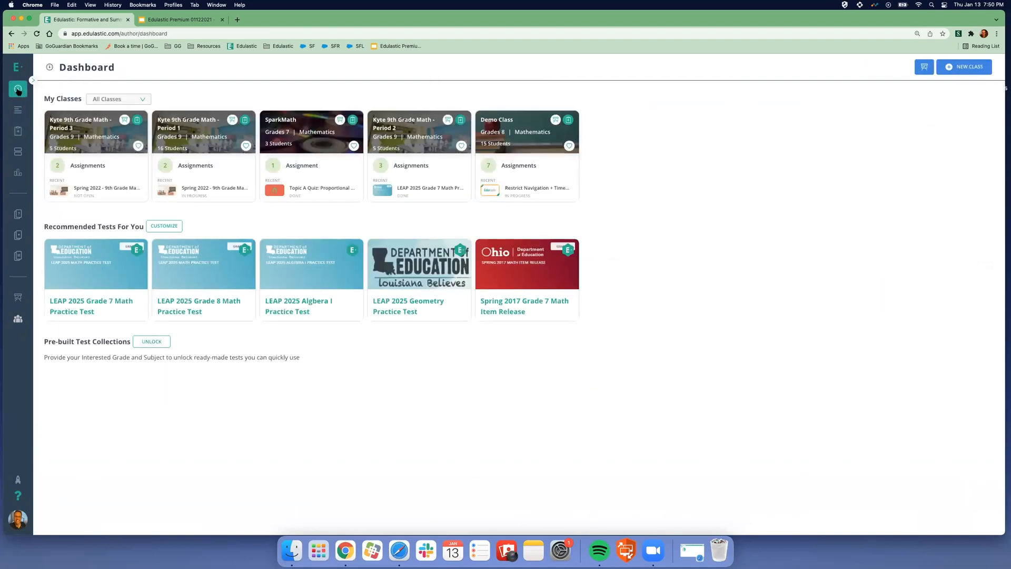
{"action": "left_click", "coordinate": [193, 166]}
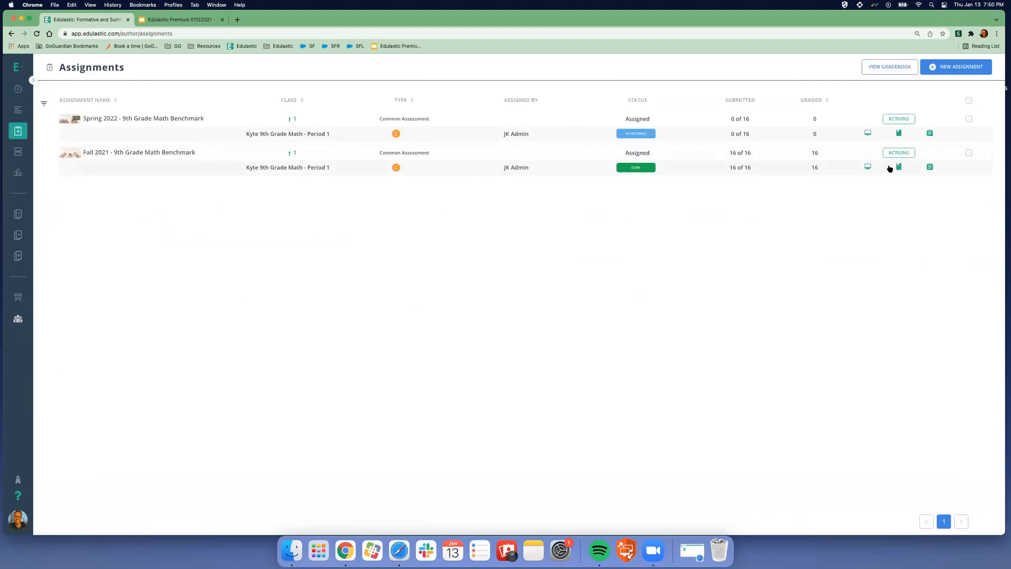
- Open the Fall 2021 benchmark's Express Grader, toggle response/score view, then return to its Live Class Board
{"action": "left_click", "coordinate": [868, 167]}
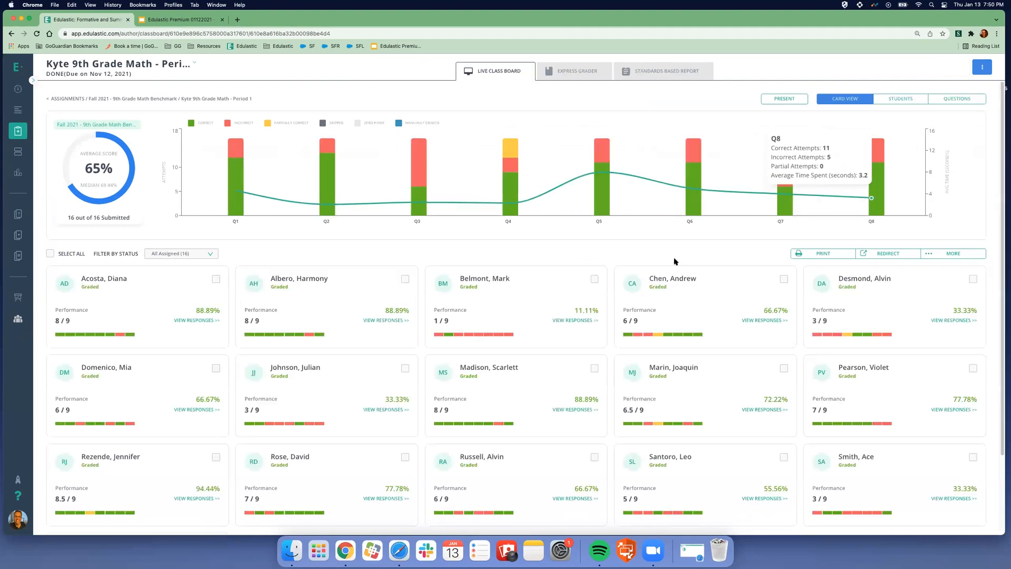
{"action": "left_click", "coordinate": [580, 71]}
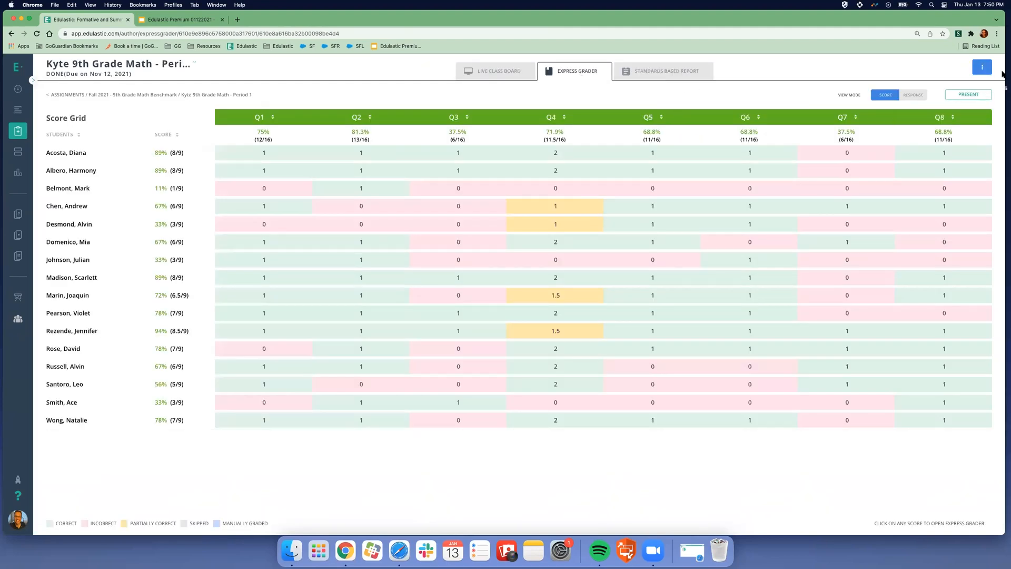
{"action": "left_click", "coordinate": [982, 67]}
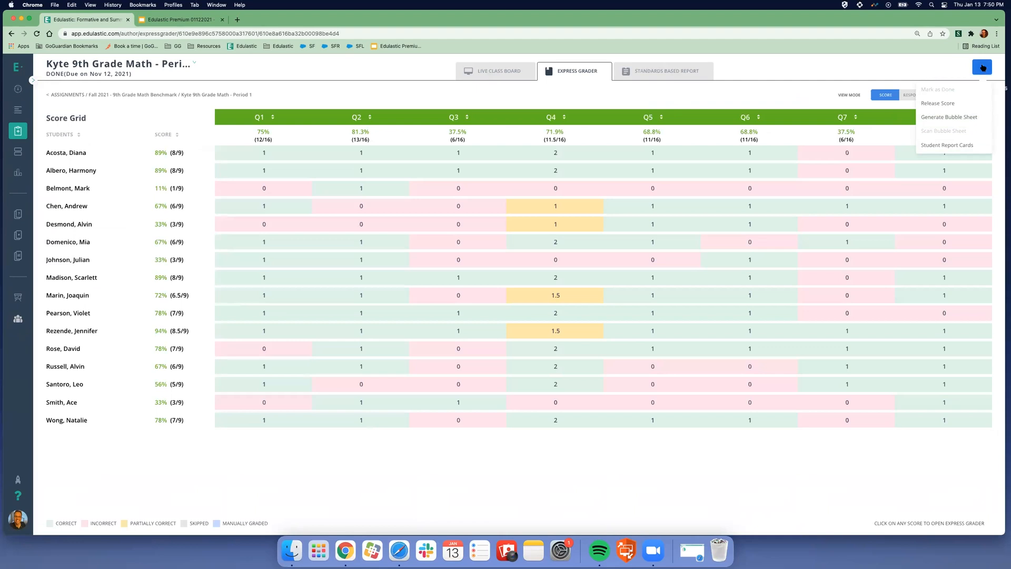
{"action": "left_click", "coordinate": [914, 97]}
{"action": "left_click", "coordinate": [887, 95]}
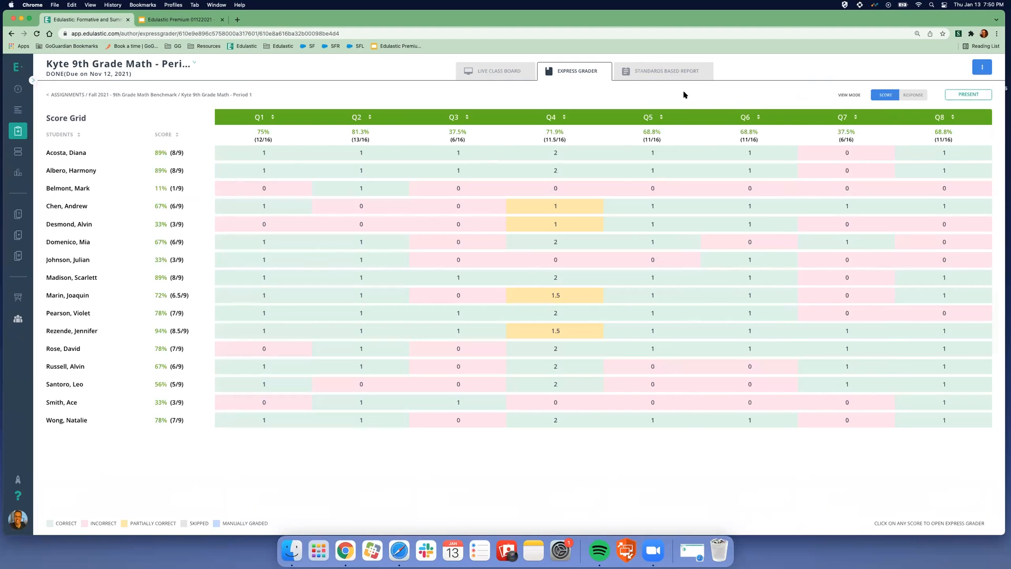
{"action": "left_click", "coordinate": [508, 73]}
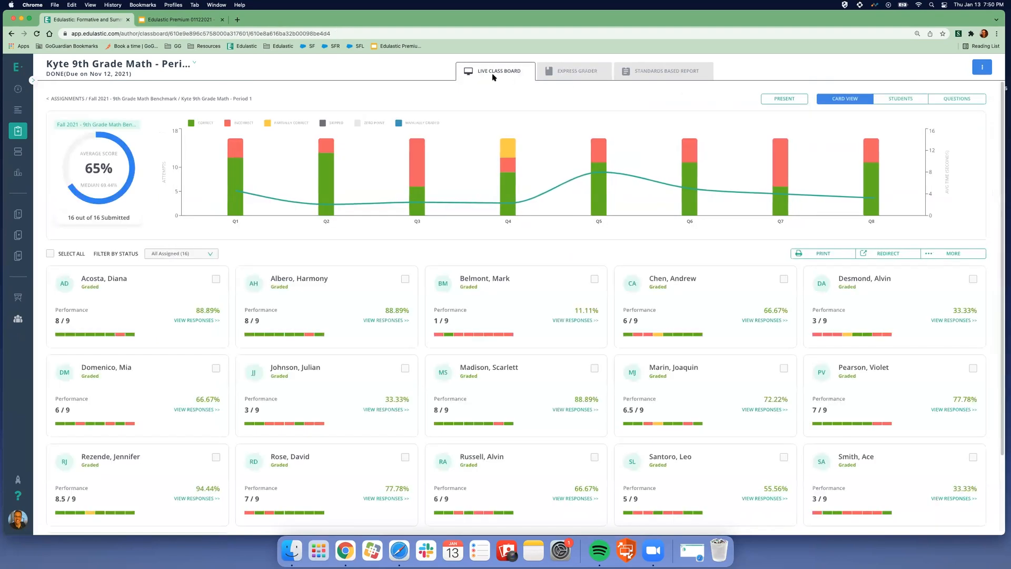
- Select all 16 Period 1 students on the Live Class Board and open the MORE actions menu
{"action": "left_click", "coordinate": [67, 251]}
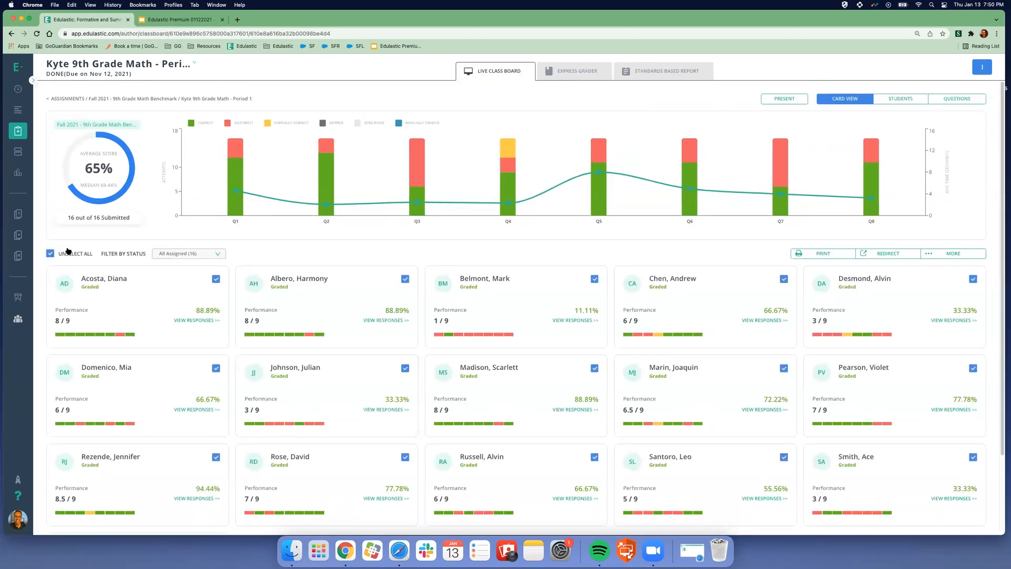
{"action": "left_click", "coordinate": [952, 255]}
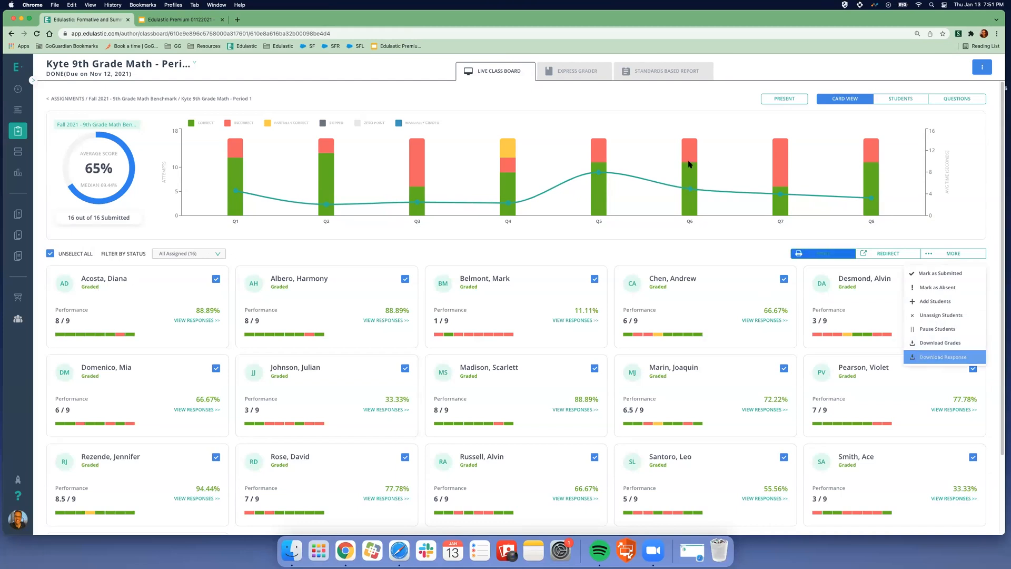
{"action": "mouse_move", "coordinate": [953, 253]}
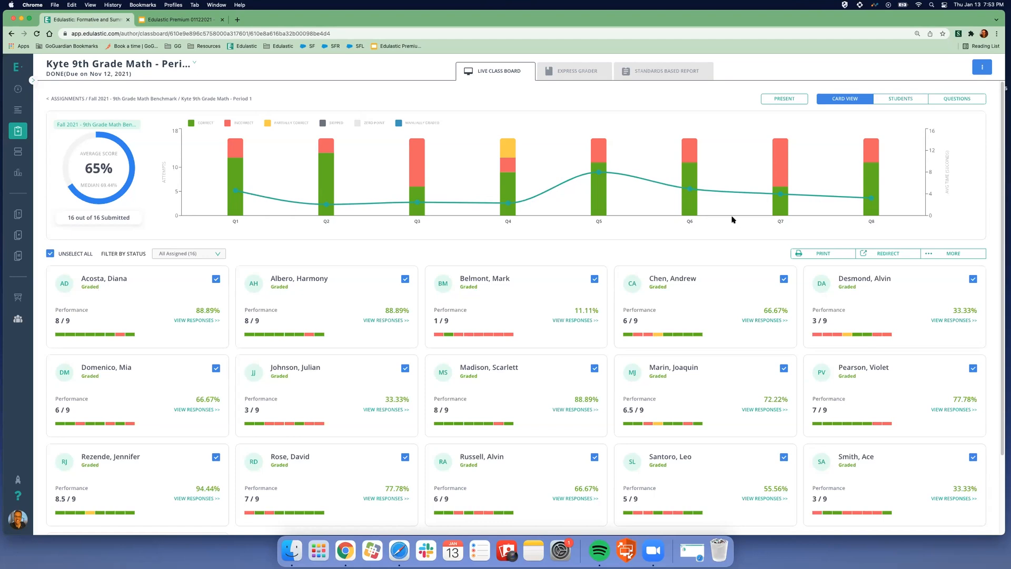
- In the Item Bank, clear all existing filters and set the grade filter to Grade 7
{"action": "mouse_move", "coordinate": [47, 202]}
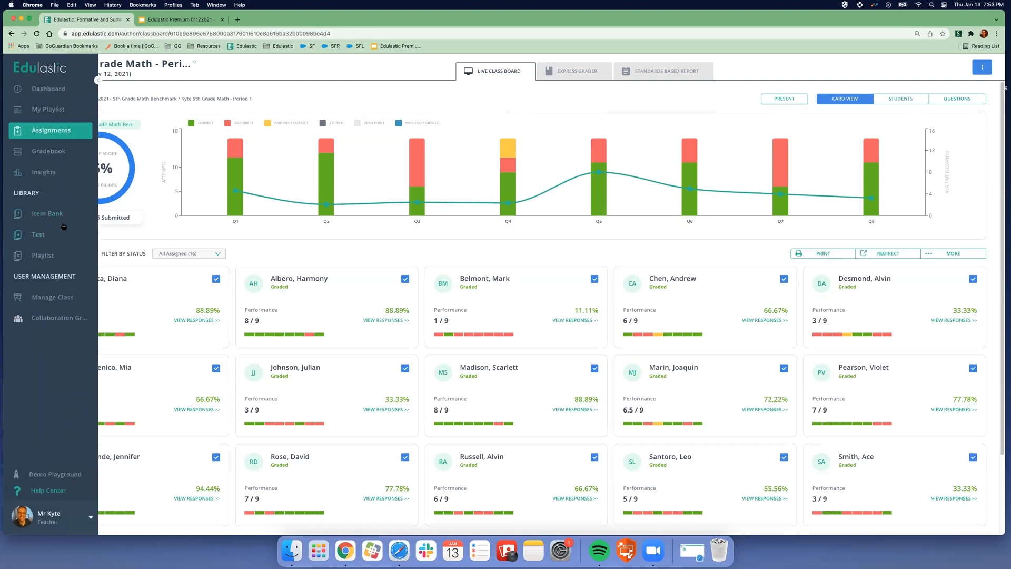
{"action": "left_click", "coordinate": [39, 219]}
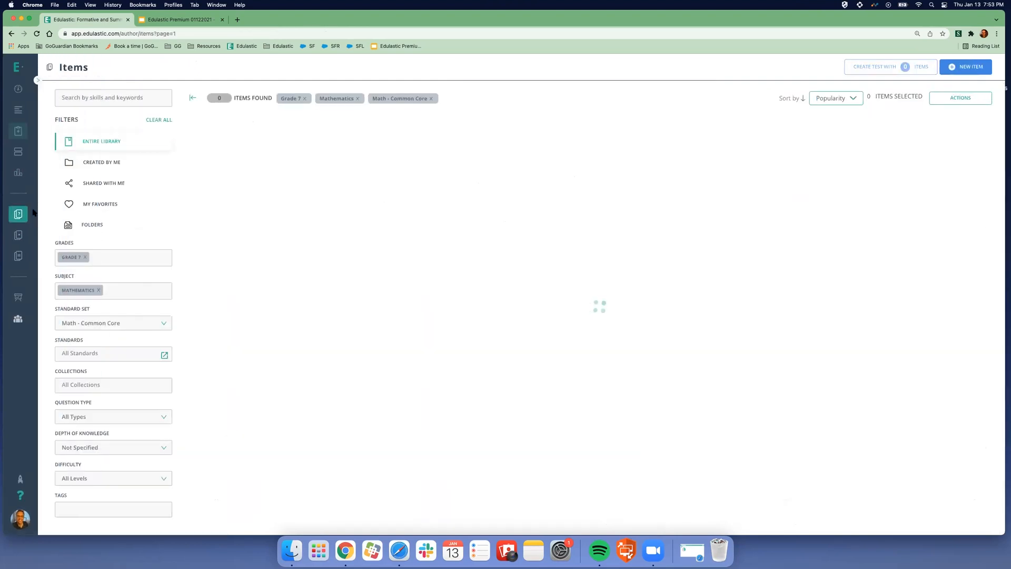
{"action": "left_click", "coordinate": [155, 121]}
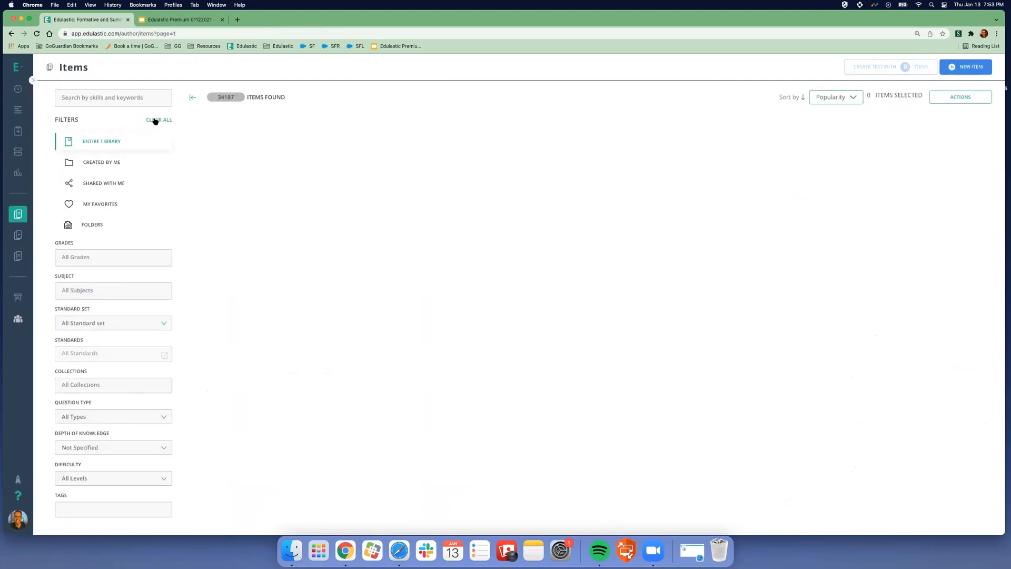
{"action": "left_click", "coordinate": [84, 257]}
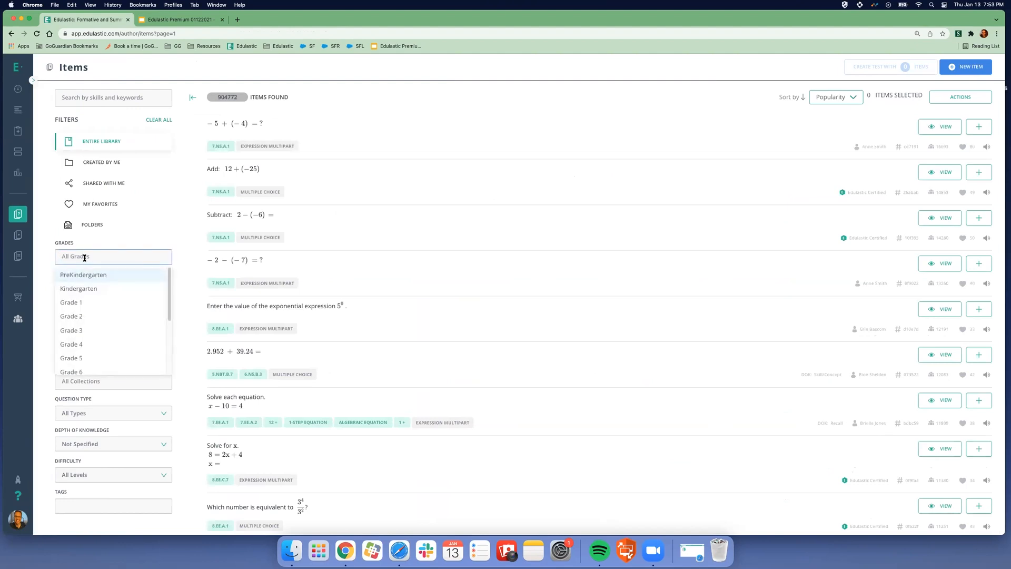
{"action": "scroll", "coordinate": [110, 315], "scroll_direction": "down", "scroll_amount": 2}
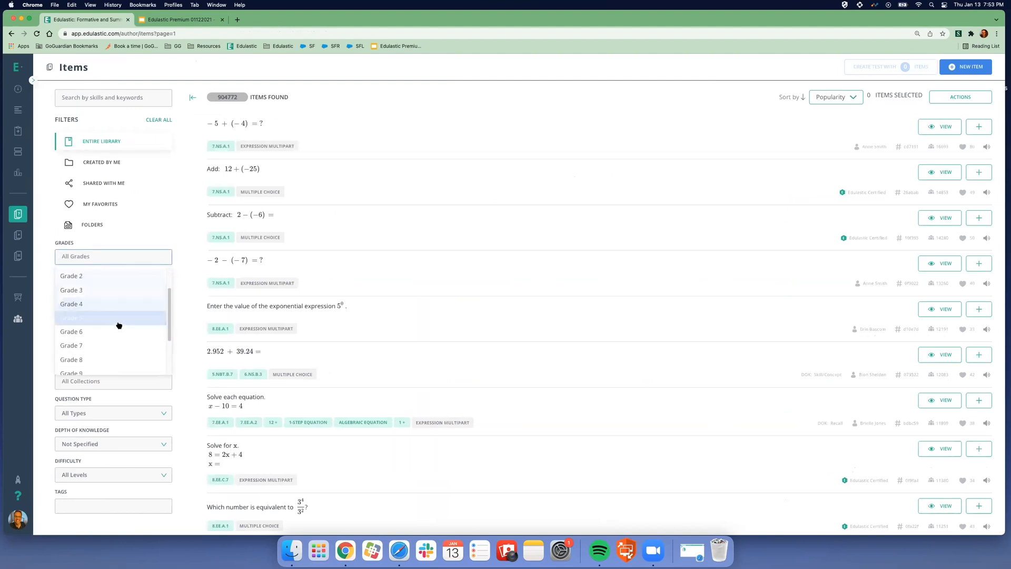
{"action": "left_click", "coordinate": [111, 328]}
{"action": "scroll", "coordinate": [108, 321], "scroll_direction": "up", "scroll_amount": 2}
{"action": "left_click", "coordinate": [105, 331]}
{"action": "scroll", "coordinate": [106, 334], "scroll_direction": "down", "scroll_amount": 2}
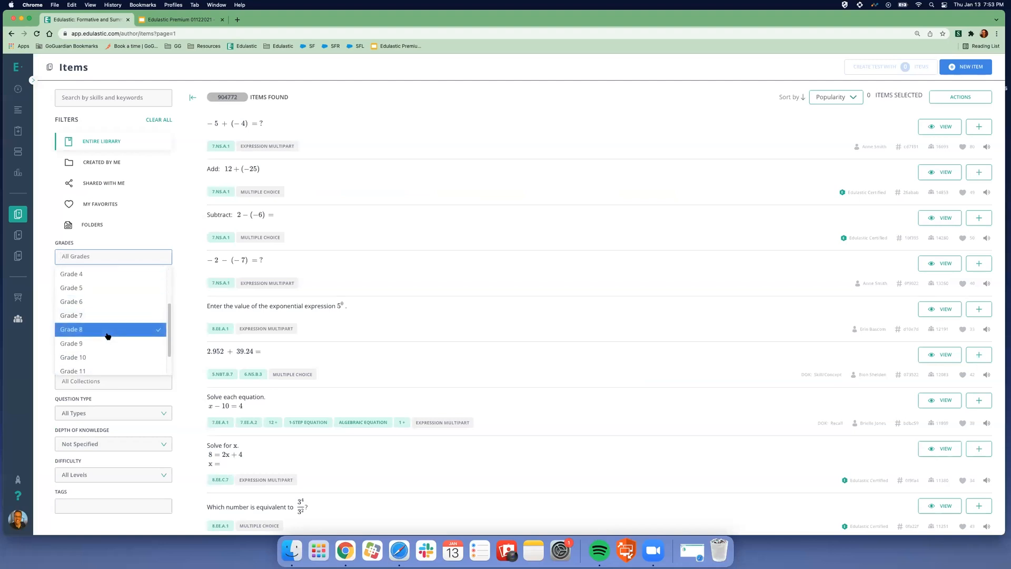
{"action": "left_click", "coordinate": [116, 319]}
- Set the subject to Mathematics and the standard set to Math - Common Core
{"action": "left_click", "coordinate": [87, 289]}
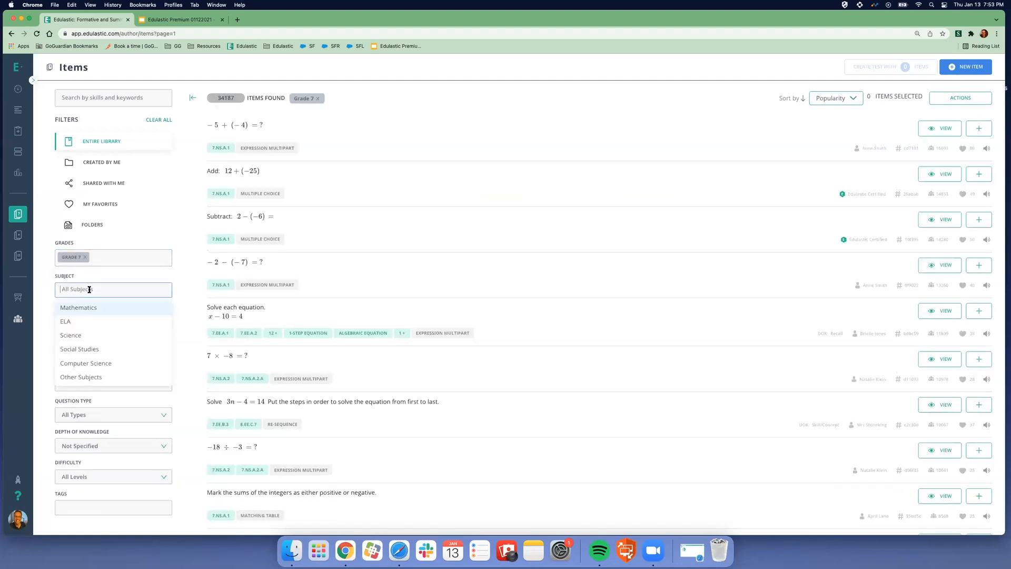
{"action": "left_click", "coordinate": [97, 310]}
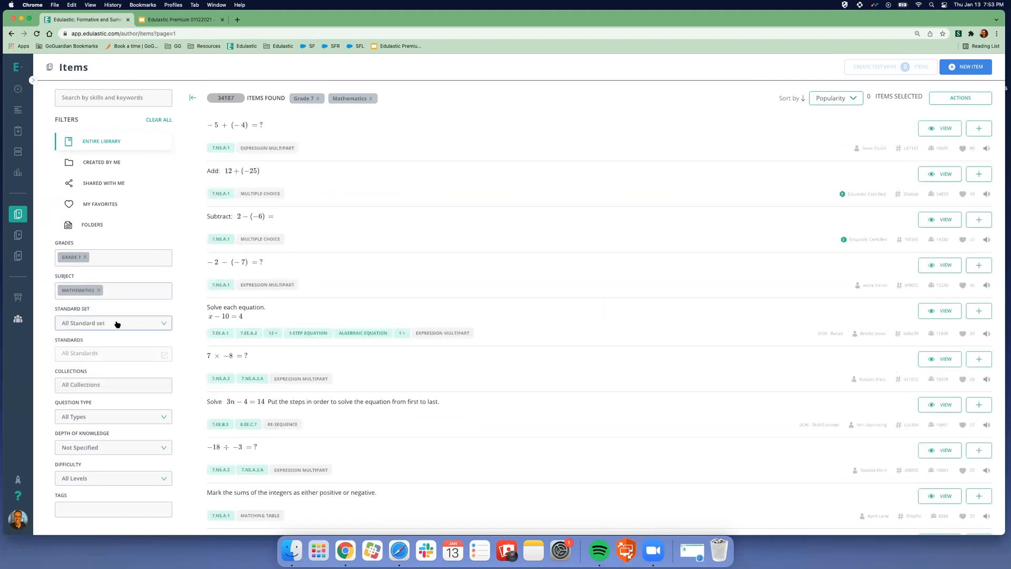
{"action": "left_click", "coordinate": [113, 323]}
{"action": "left_click", "coordinate": [122, 357]}
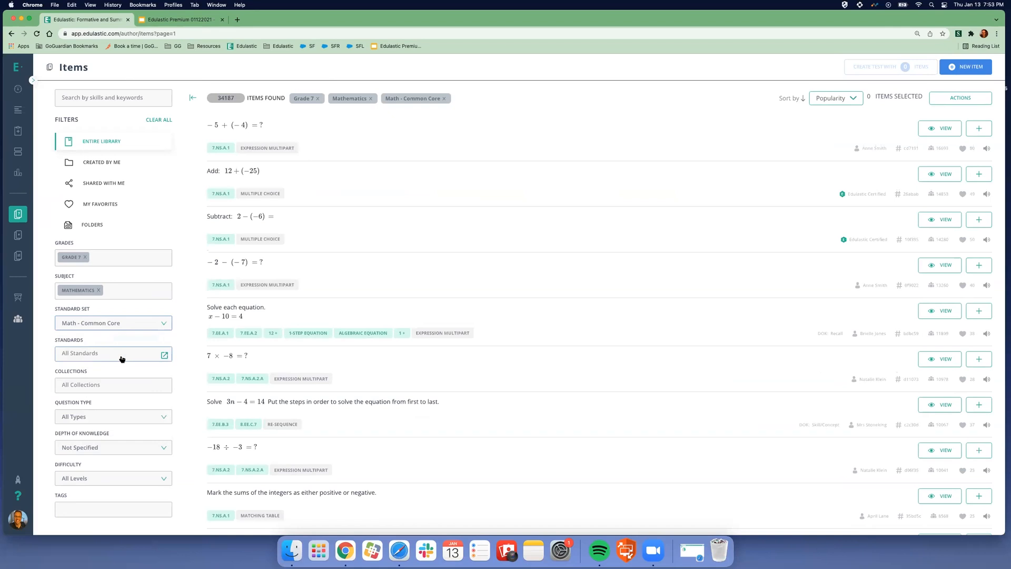
- Select all 7.NS standards except 7.NS.A.2.a, 7.NS.A.2 and 7.NS.A.1.d
{"action": "left_click", "coordinate": [164, 354]}
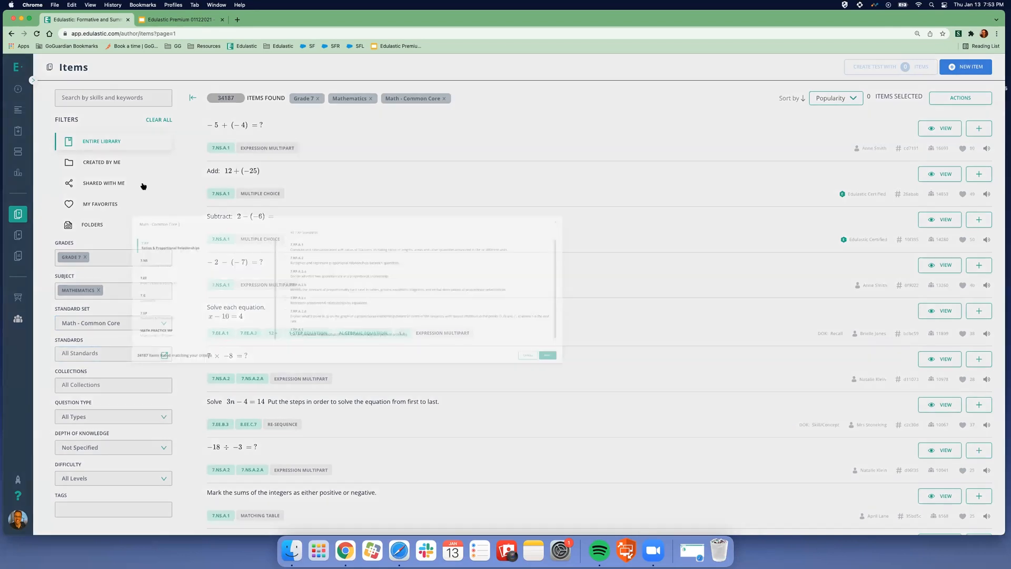
{"action": "left_click", "coordinate": [138, 188]}
{"action": "left_click", "coordinate": [131, 232]}
{"action": "left_click", "coordinate": [131, 239]}
{"action": "left_click", "coordinate": [141, 187]}
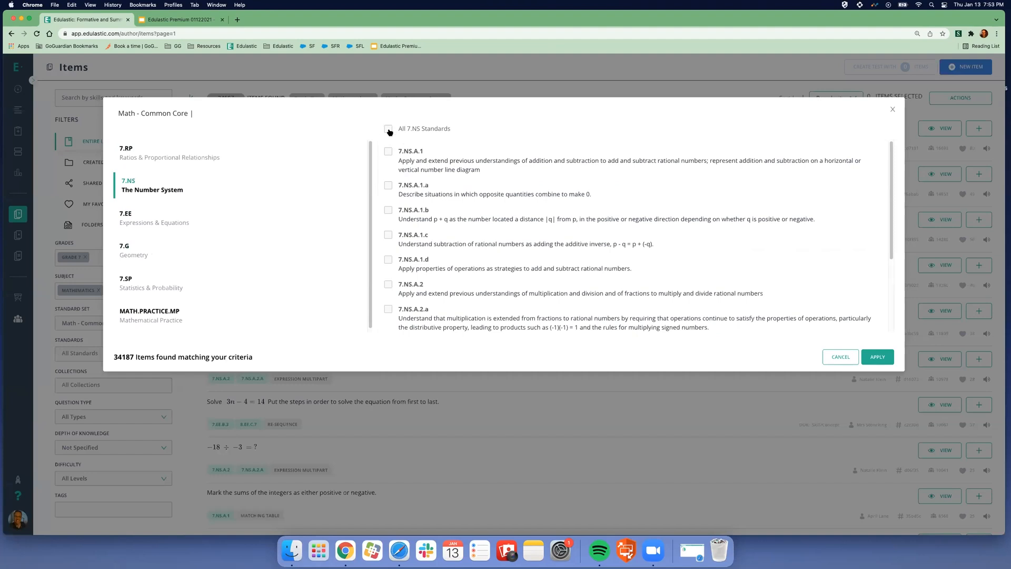
{"action": "left_click", "coordinate": [388, 129]}
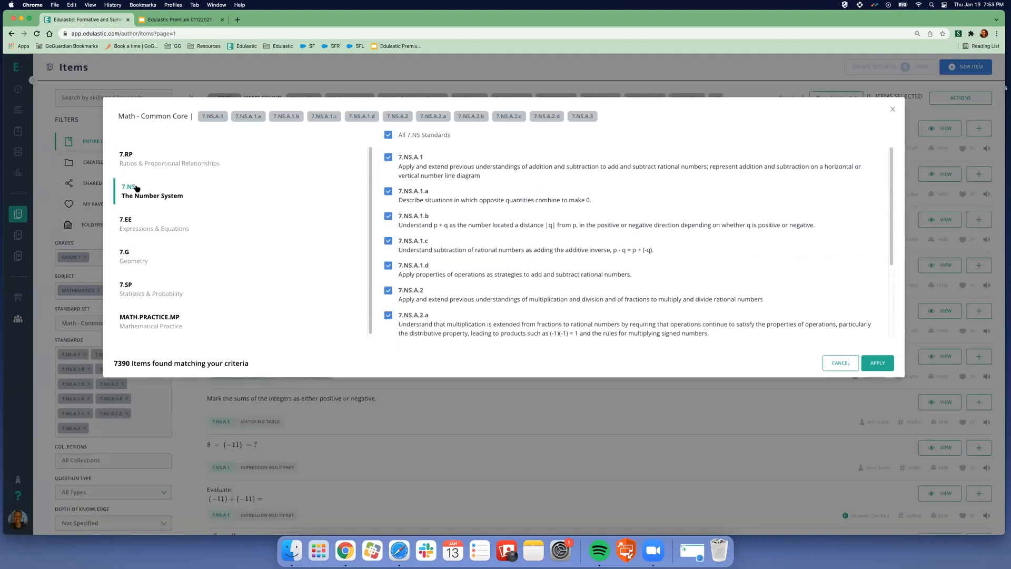
{"action": "left_click", "coordinate": [388, 315]}
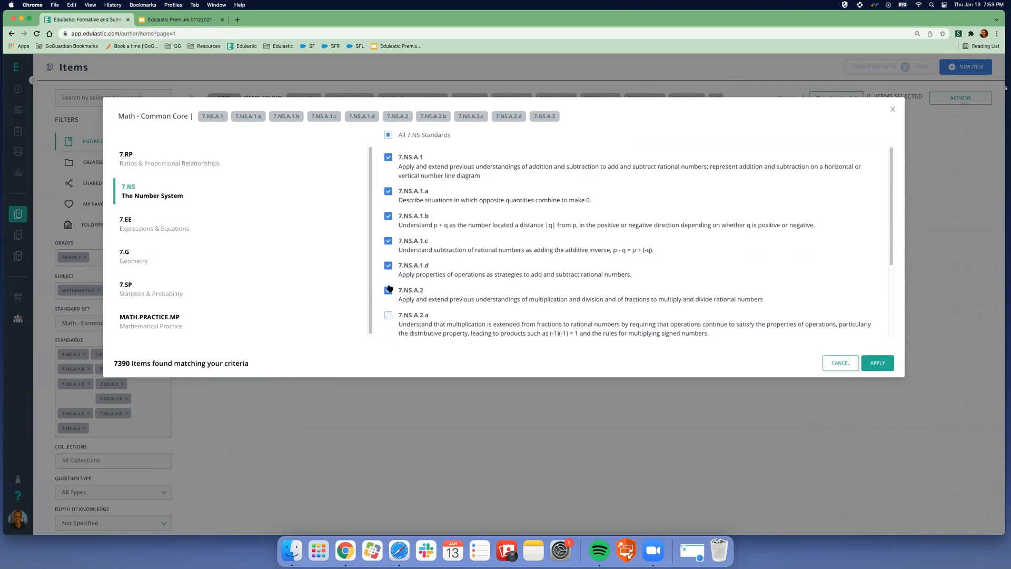
{"action": "left_click", "coordinate": [388, 289]}
{"action": "left_click", "coordinate": [388, 265]}
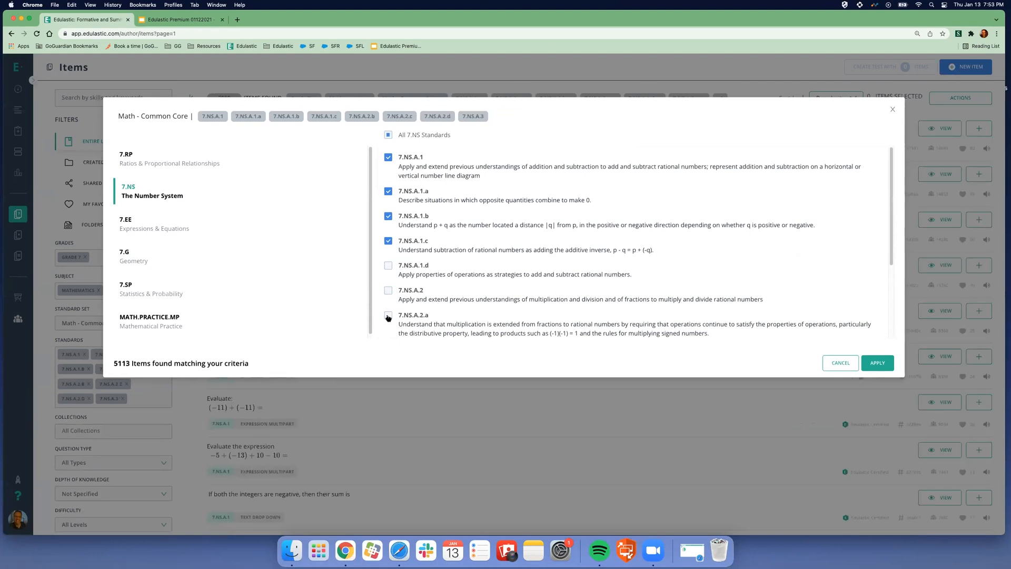
- Add 7.RP.A.3 to the selected standards and apply the filter
{"action": "left_click", "coordinate": [132, 154]}
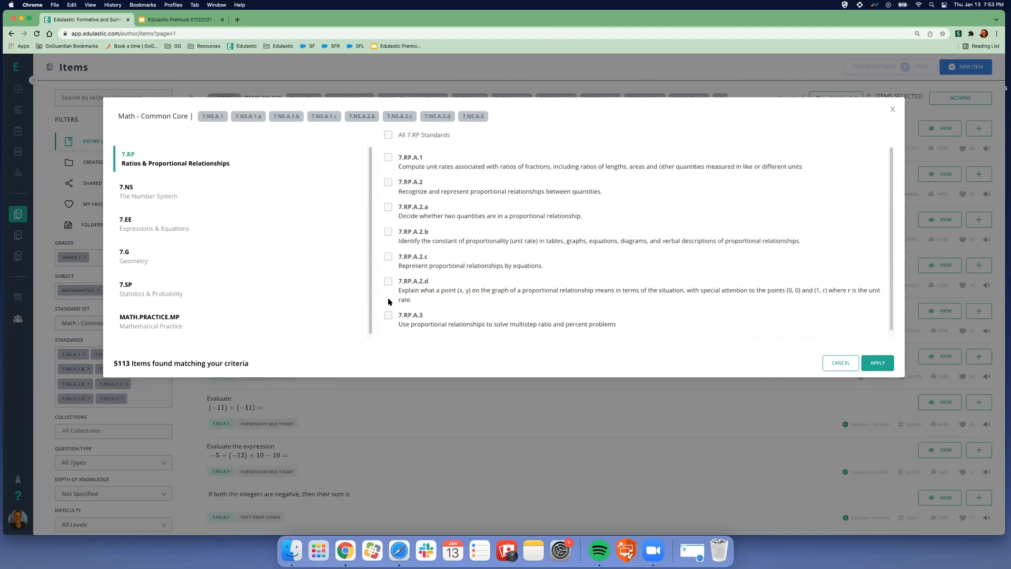
{"action": "left_click", "coordinate": [388, 316]}
{"action": "left_click", "coordinate": [877, 363]}
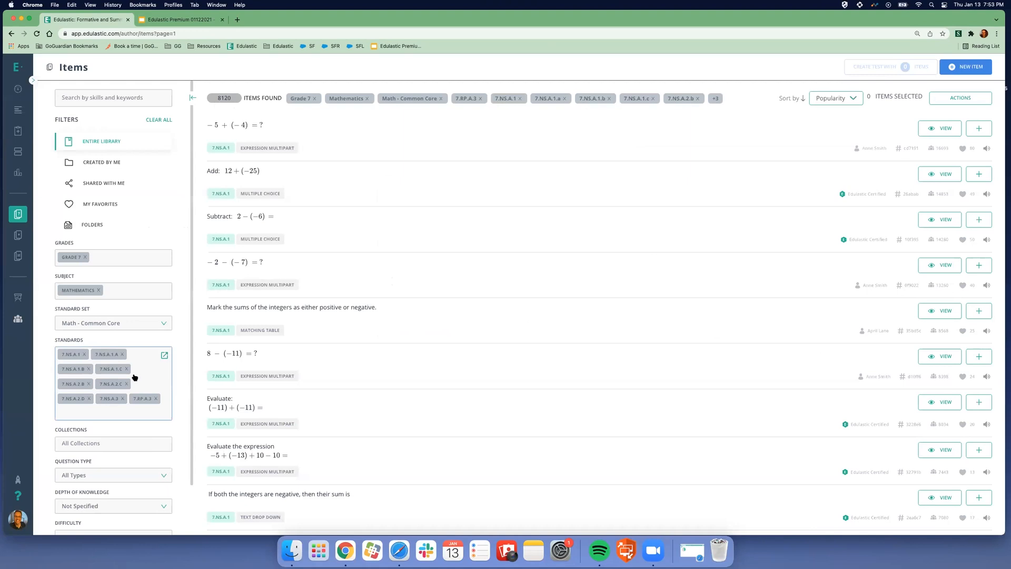
{"action": "left_click", "coordinate": [824, 100]}
{"action": "left_click", "coordinate": [825, 94]}
{"action": "left_click", "coordinate": [932, 175]}
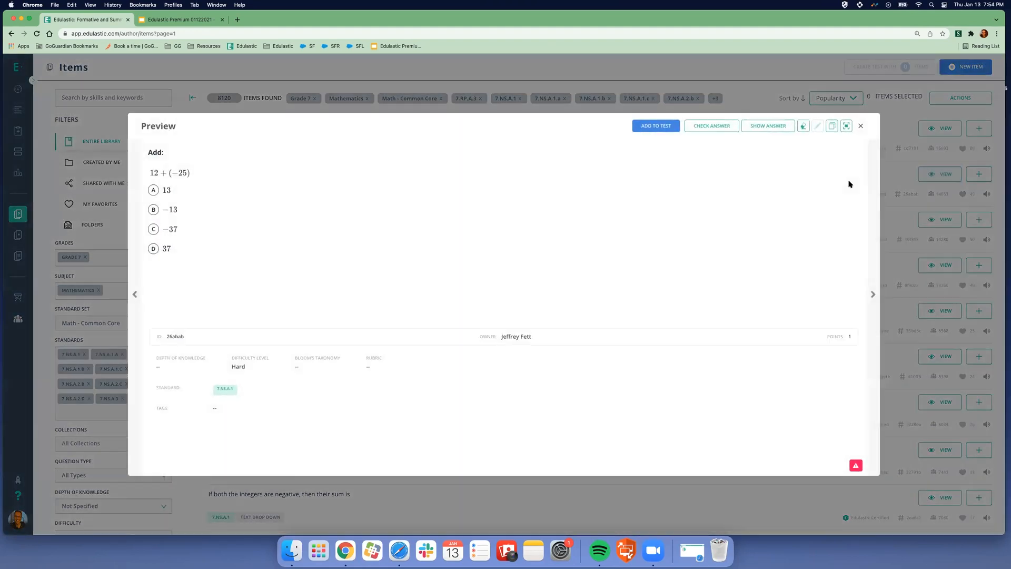
{"action": "left_click", "coordinate": [859, 126]}
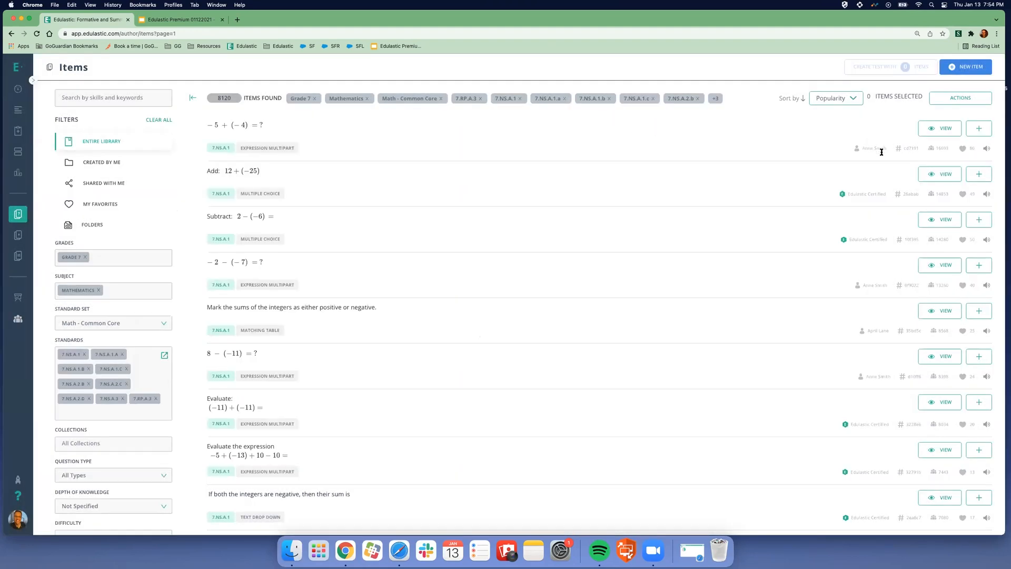
{"action": "left_click", "coordinate": [940, 220]}
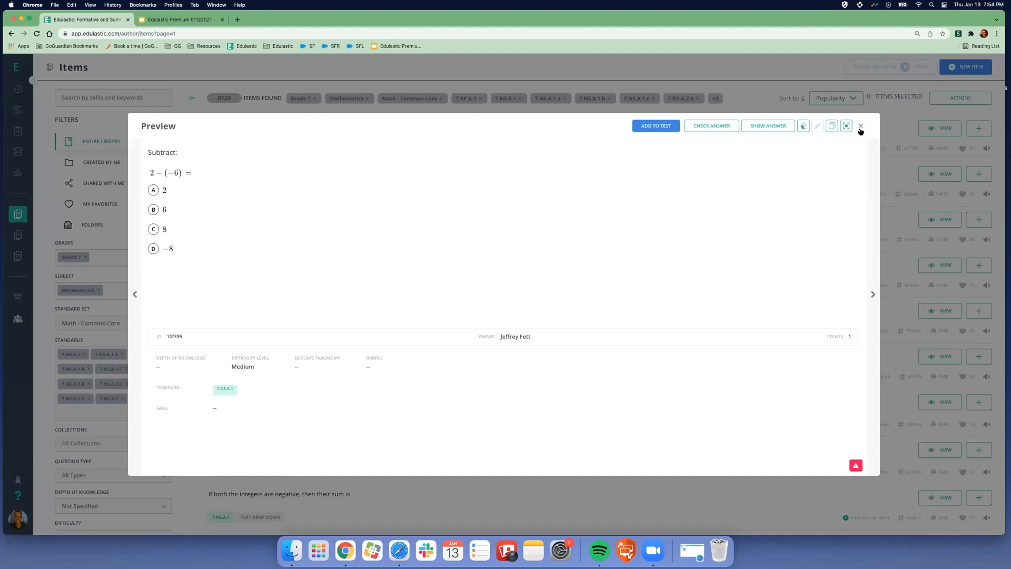
{"action": "left_click", "coordinate": [860, 126]}
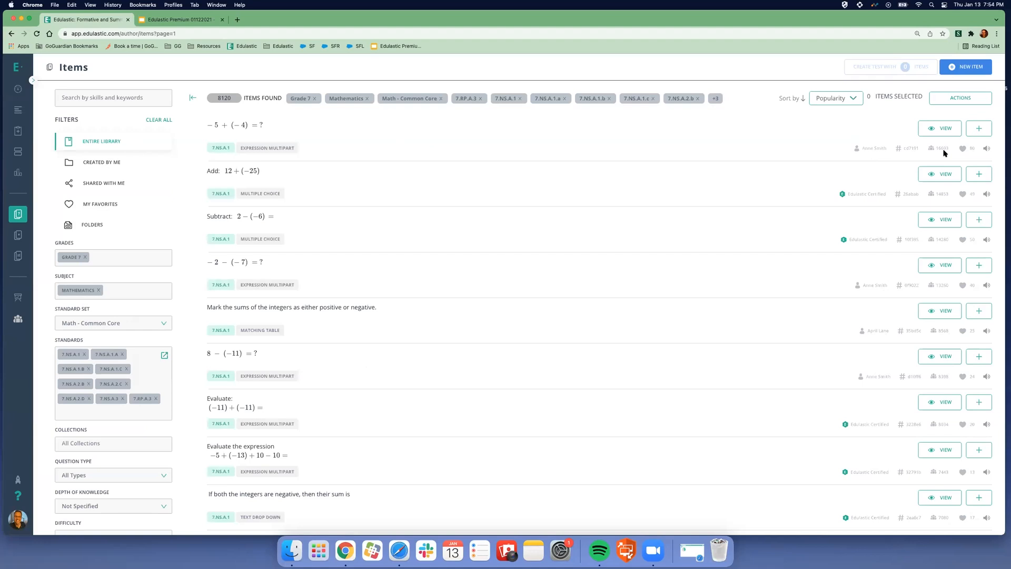
{"action": "left_click", "coordinate": [828, 102]}
{"action": "left_click", "coordinate": [819, 134]}
{"action": "left_click", "coordinate": [860, 125]}
{"action": "left_click", "coordinate": [80, 97]}
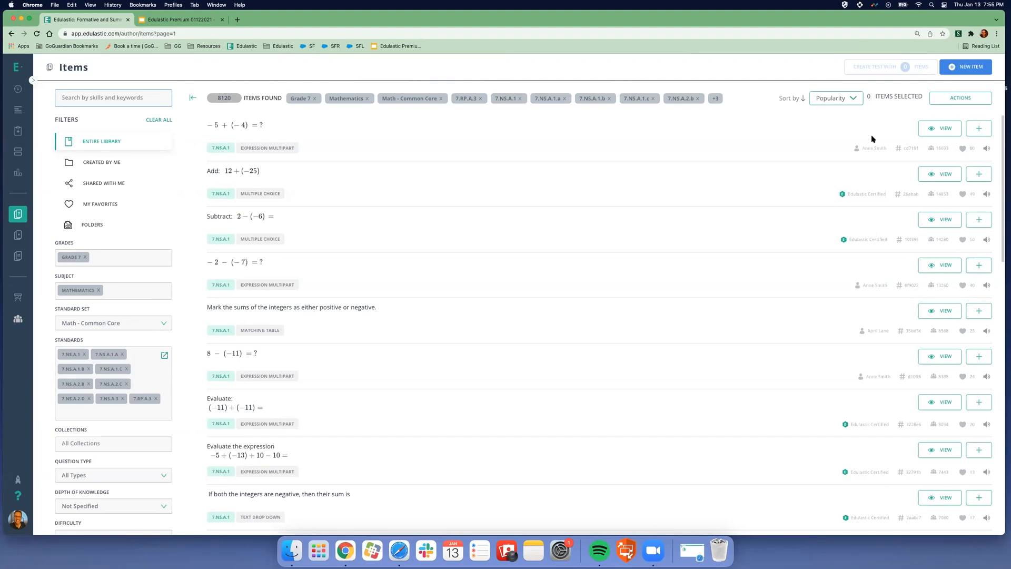
- Limit the item list to the Edulastic Certified collection
{"action": "scroll", "coordinate": [87, 337], "scroll_direction": "down", "scroll_amount": 2}
{"action": "left_click", "coordinate": [86, 389]}
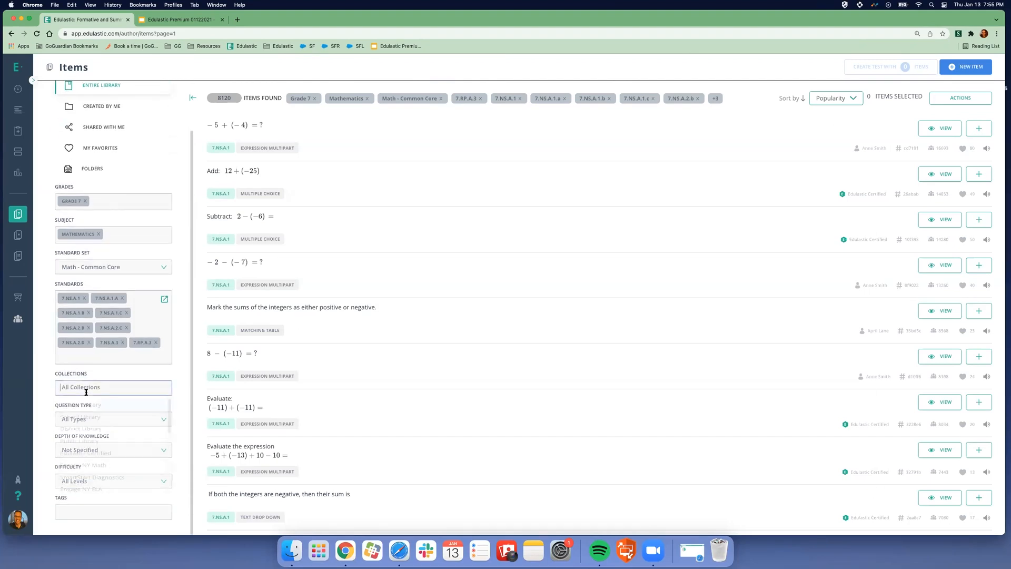
{"action": "left_click", "coordinate": [105, 460]}
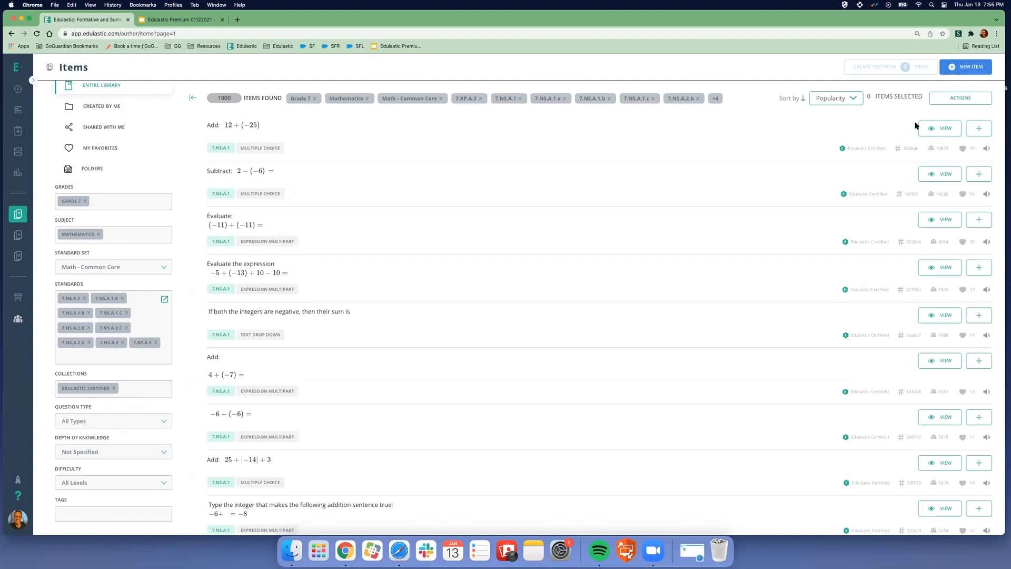
- Preview the 'Subtract: 2 − (−6)' and 'Add: 12 + (−25)' questions
{"action": "left_click", "coordinate": [930, 175]}
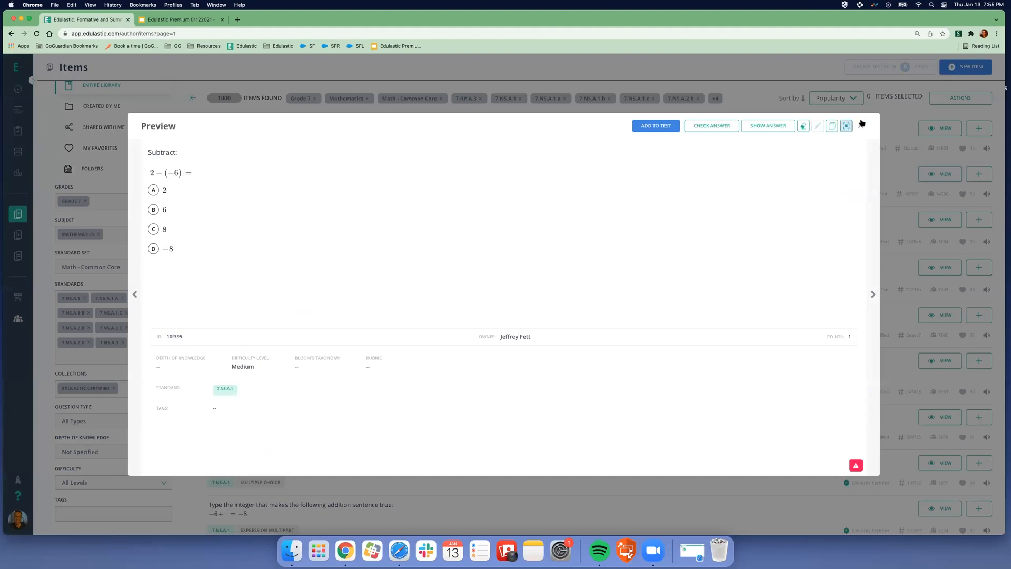
{"action": "left_click", "coordinate": [862, 125]}
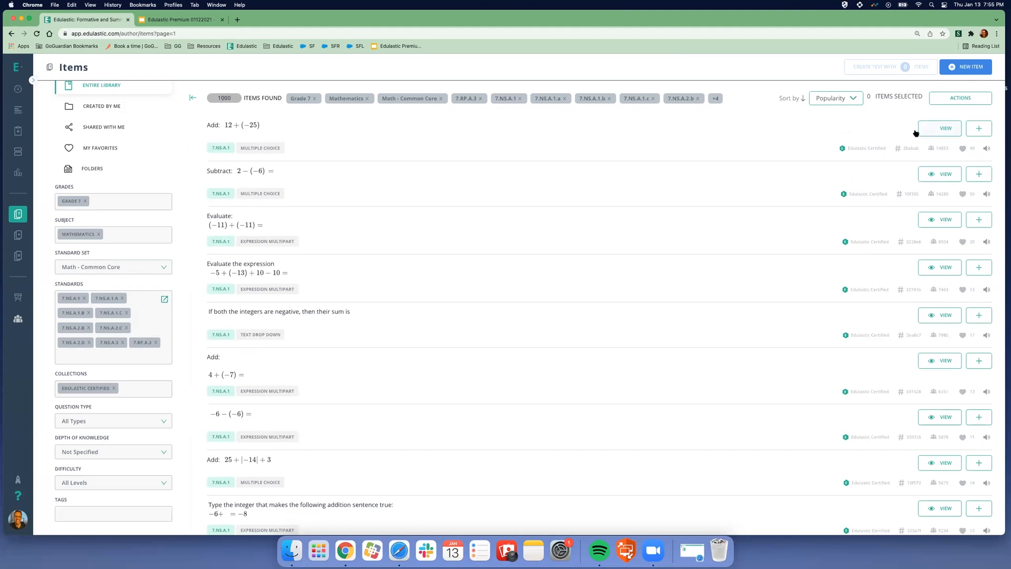
{"action": "left_click", "coordinate": [943, 128]}
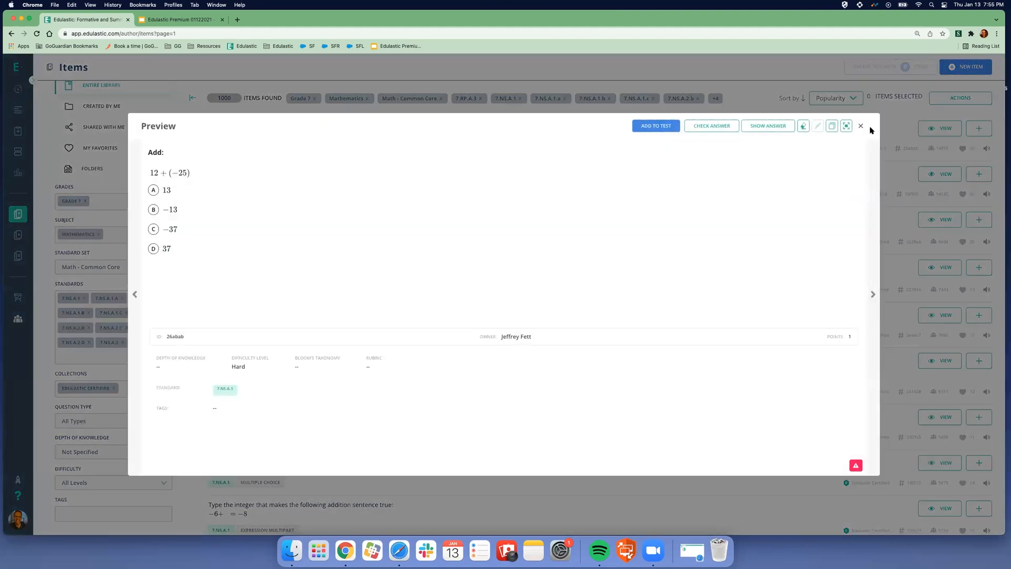
{"action": "left_click", "coordinate": [861, 126]}
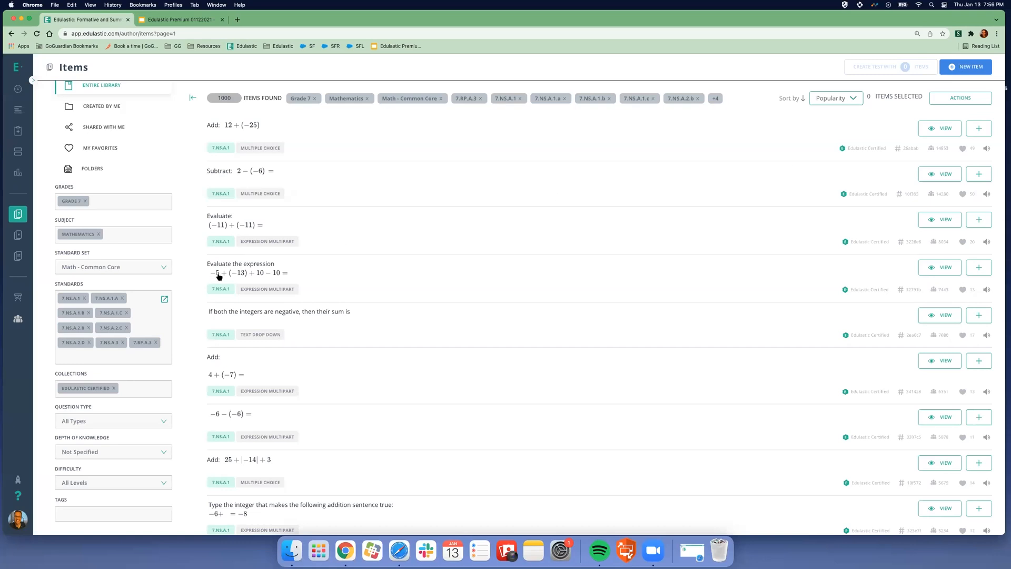
- Add the first four certified items and create a test from them
{"action": "left_click", "coordinate": [980, 132]}
{"action": "left_click", "coordinate": [978, 174]}
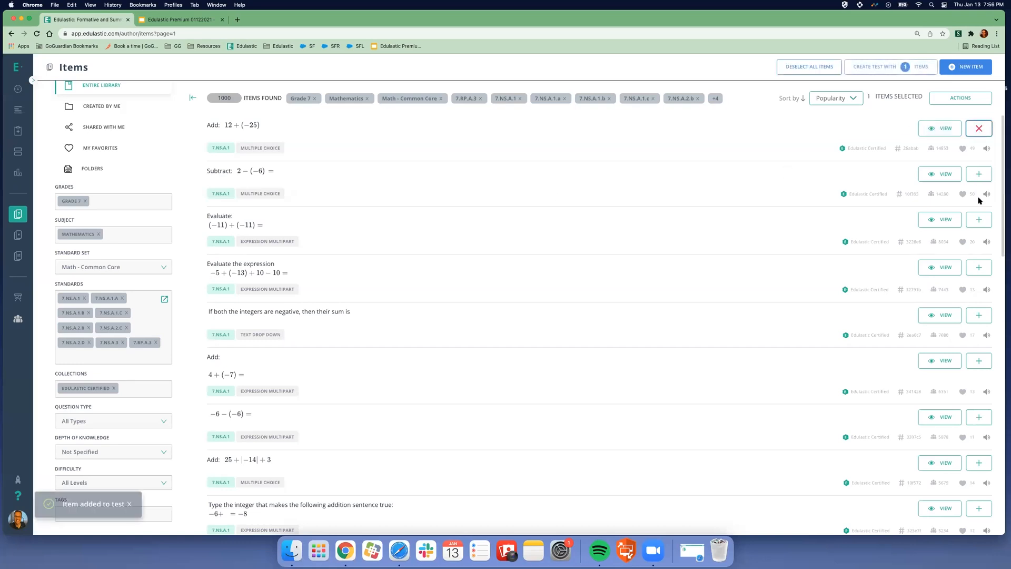
{"action": "left_click", "coordinate": [979, 219]}
{"action": "left_click", "coordinate": [980, 267]}
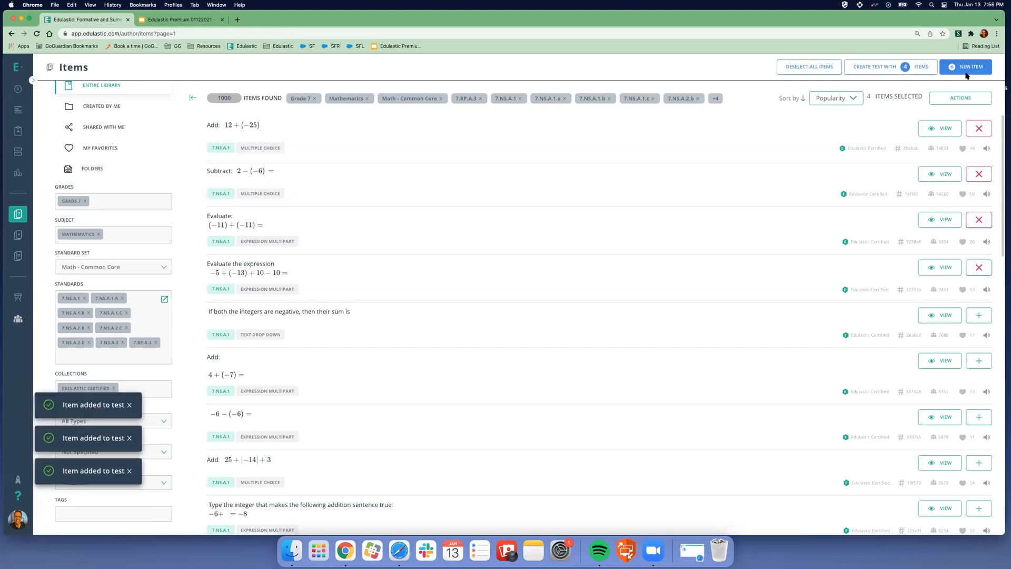
{"action": "left_click", "coordinate": [883, 68]}
- Name the new test 'Test' and go to its Add Items page
{"action": "left_click", "coordinate": [421, 237]}
{"action": "type", "text": "Test"}
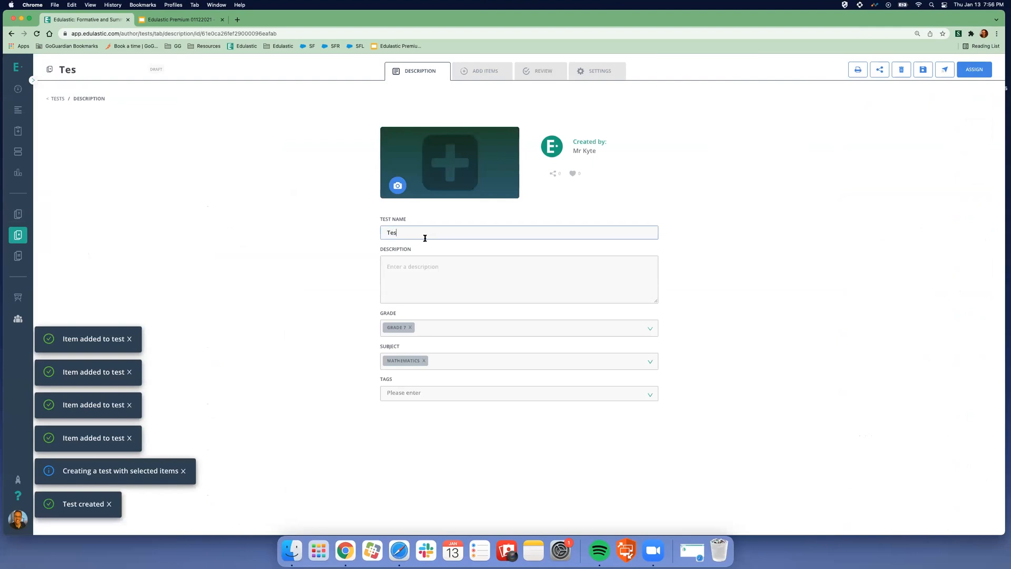
{"action": "left_click", "coordinate": [487, 72]}
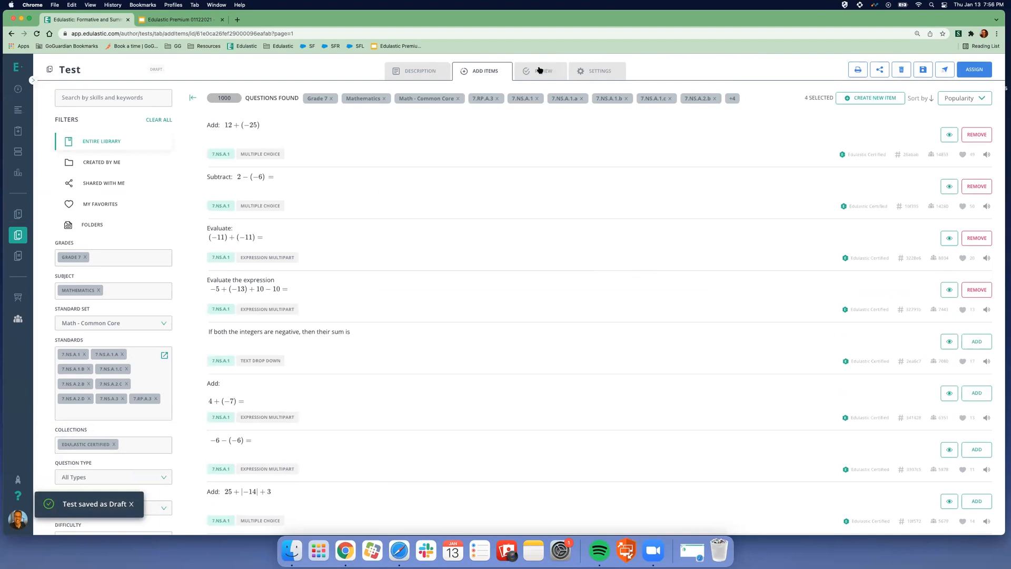
- Start creating a new item for the test
{"action": "left_click", "coordinate": [868, 98]}
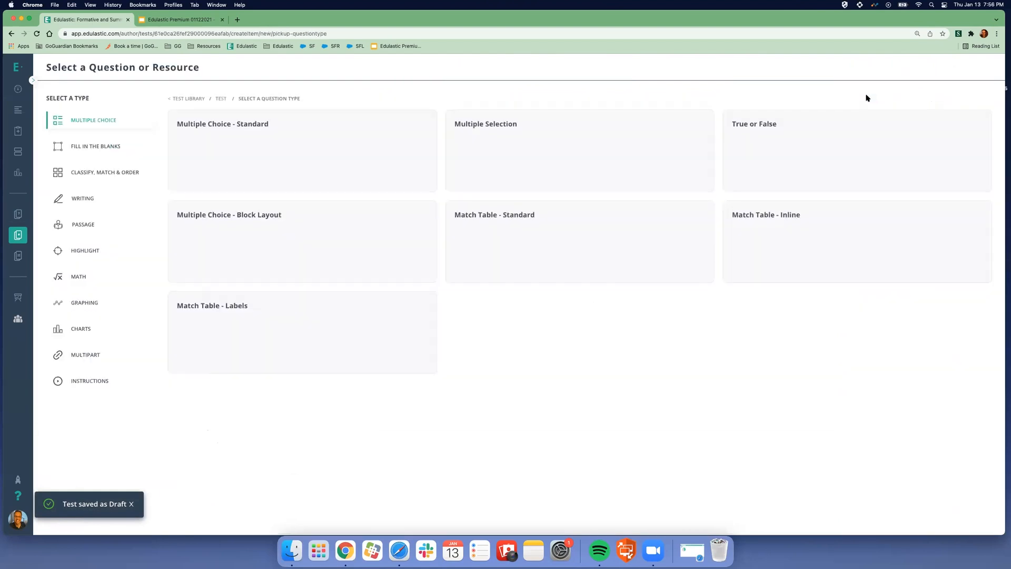
{"action": "scroll", "coordinate": [374, 309], "scroll_direction": "down", "scroll_amount": 3}
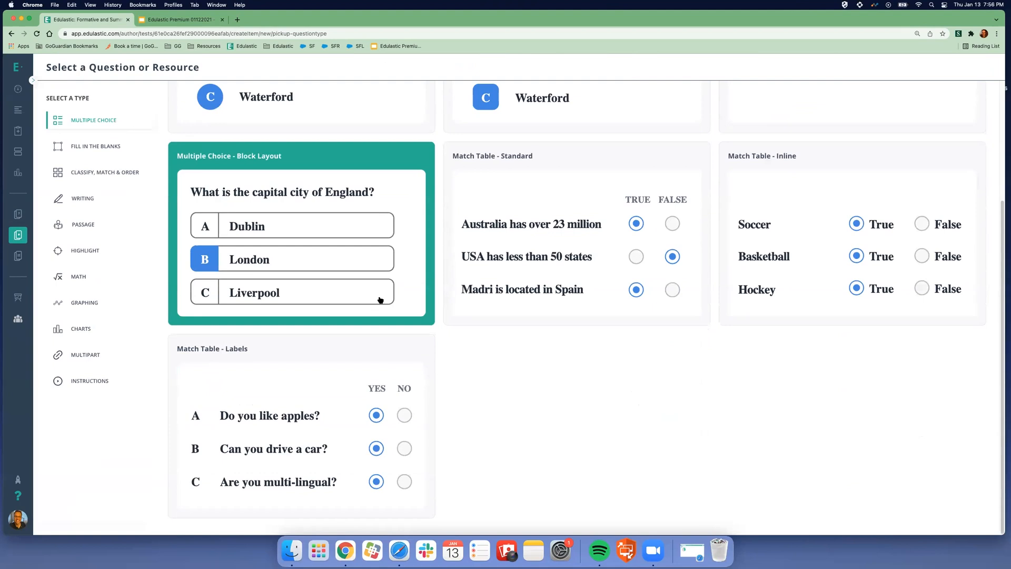
{"action": "scroll", "coordinate": [345, 273], "scroll_direction": "up", "scroll_amount": 3}
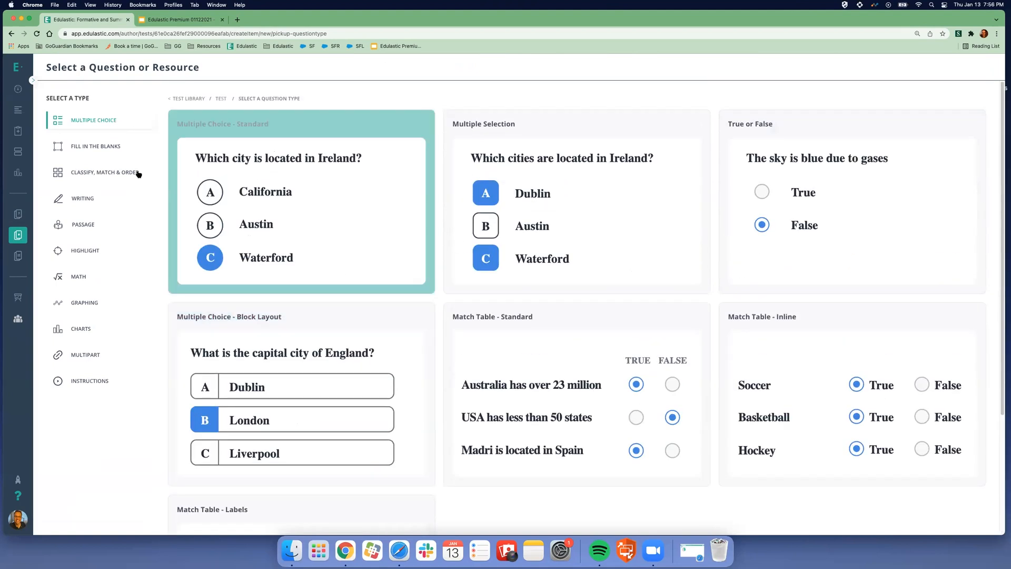
- Browse the fill-in-the-blanks, classify, writing, passage, highlight, math and multiple choice types, ending on Instructions
{"action": "left_click", "coordinate": [94, 147]}
{"action": "scroll", "coordinate": [146, 221], "scroll_direction": "down", "scroll_amount": 3}
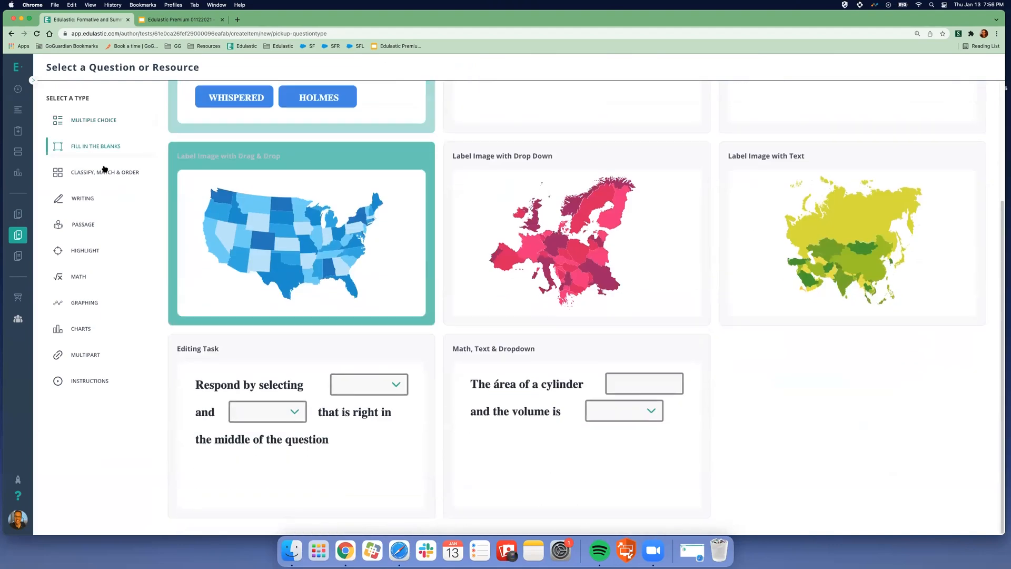
{"action": "left_click", "coordinate": [104, 172]}
{"action": "left_click", "coordinate": [87, 199]}
{"action": "left_click", "coordinate": [85, 226]}
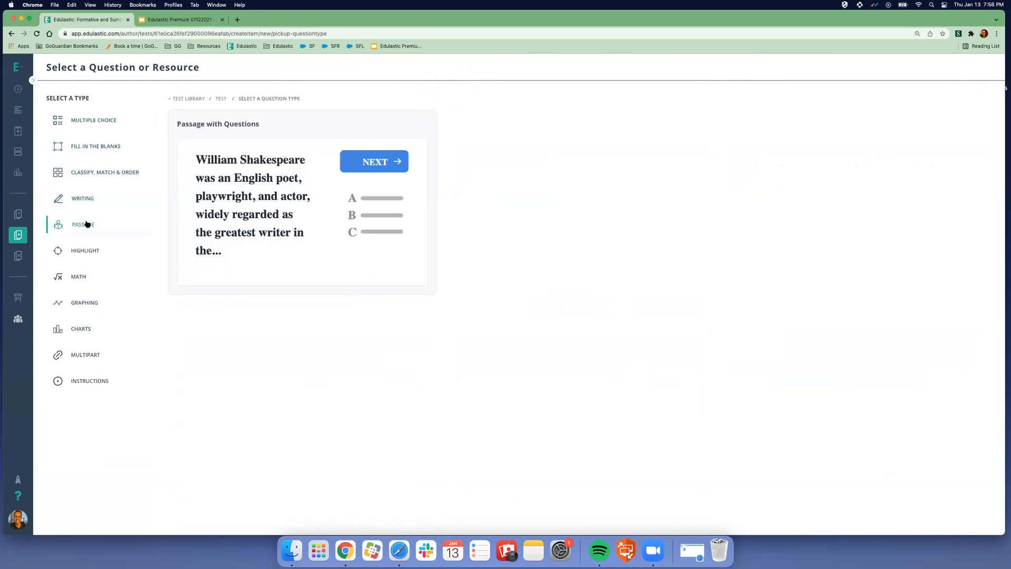
{"action": "left_click", "coordinate": [86, 262]}
{"action": "left_click", "coordinate": [79, 275]}
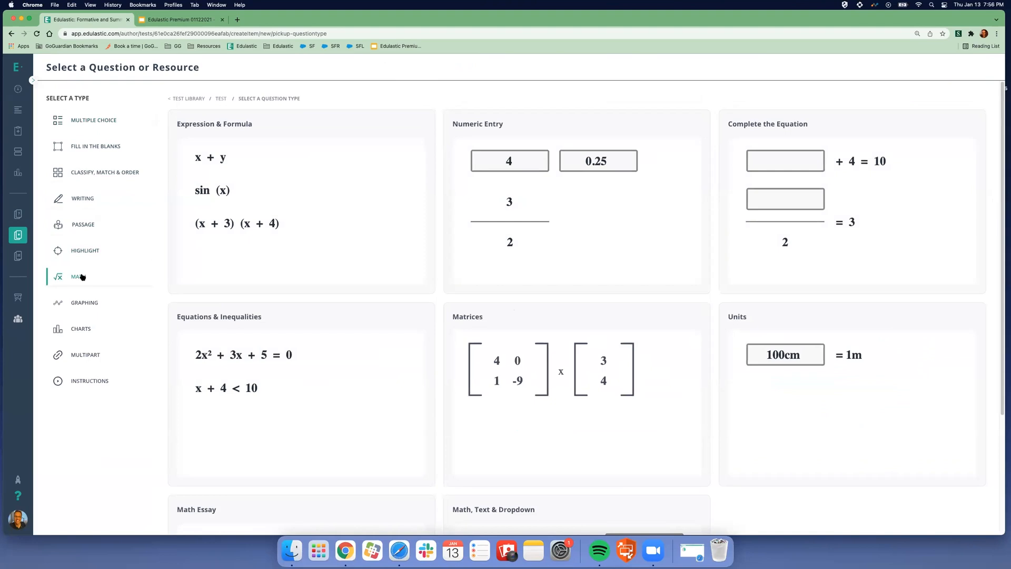
{"action": "left_click", "coordinate": [86, 121]}
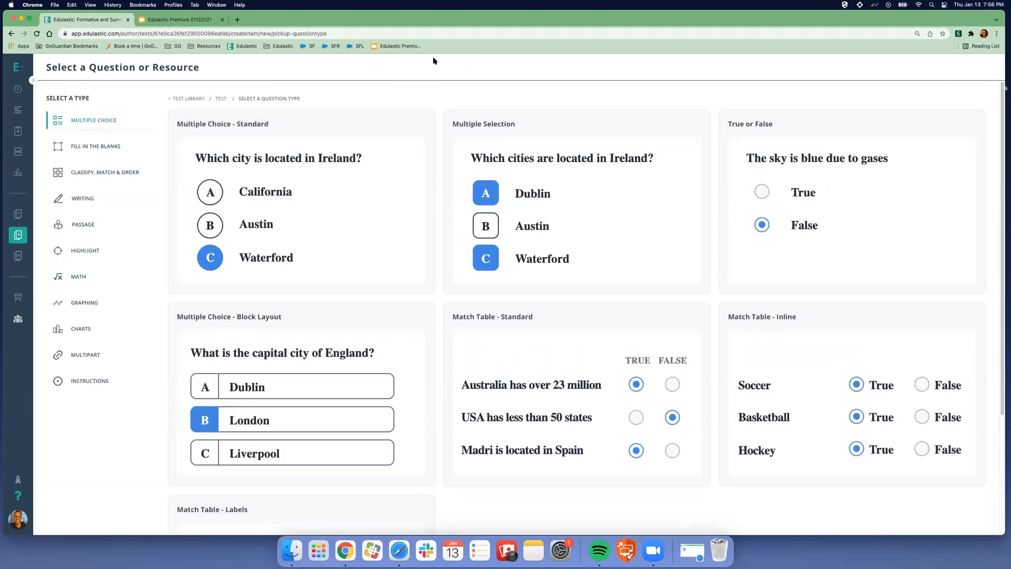
{"action": "left_click", "coordinate": [91, 382]}
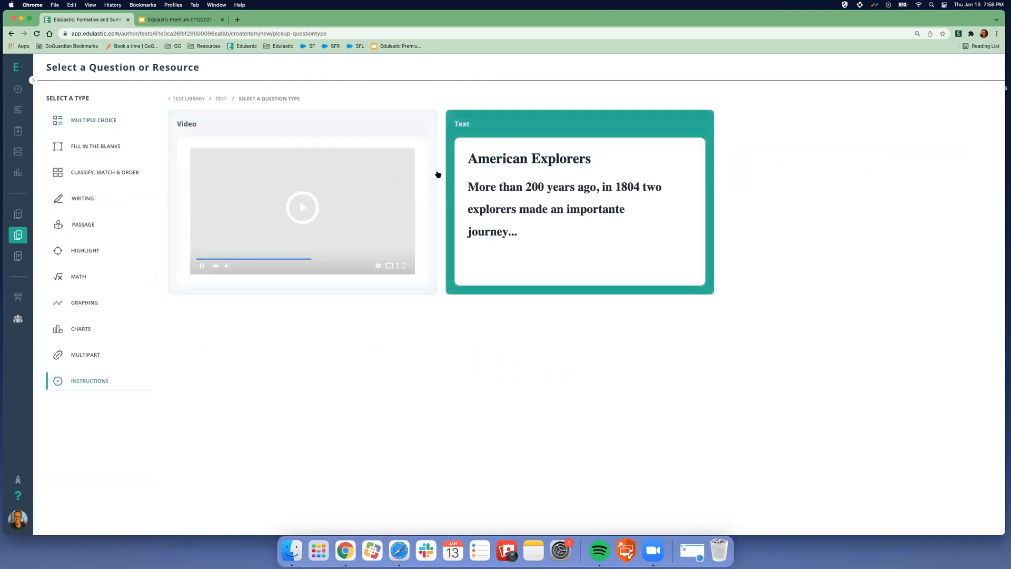